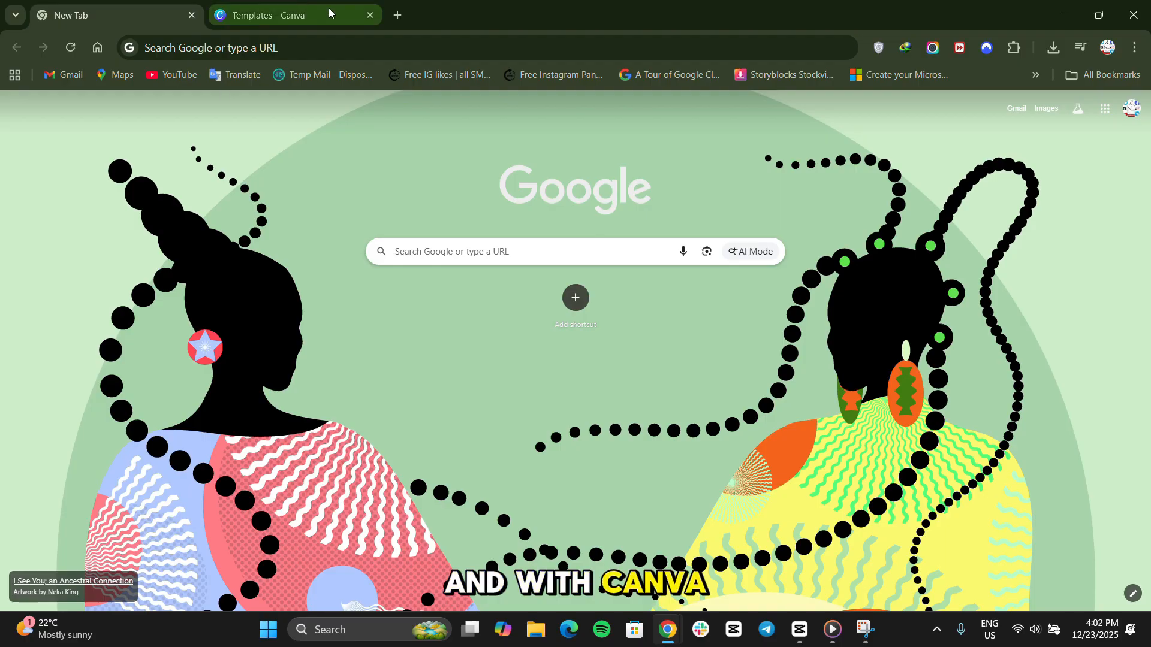
Switch to the Canva templates page and start a new design with a custom size.
left_click(269, 15)
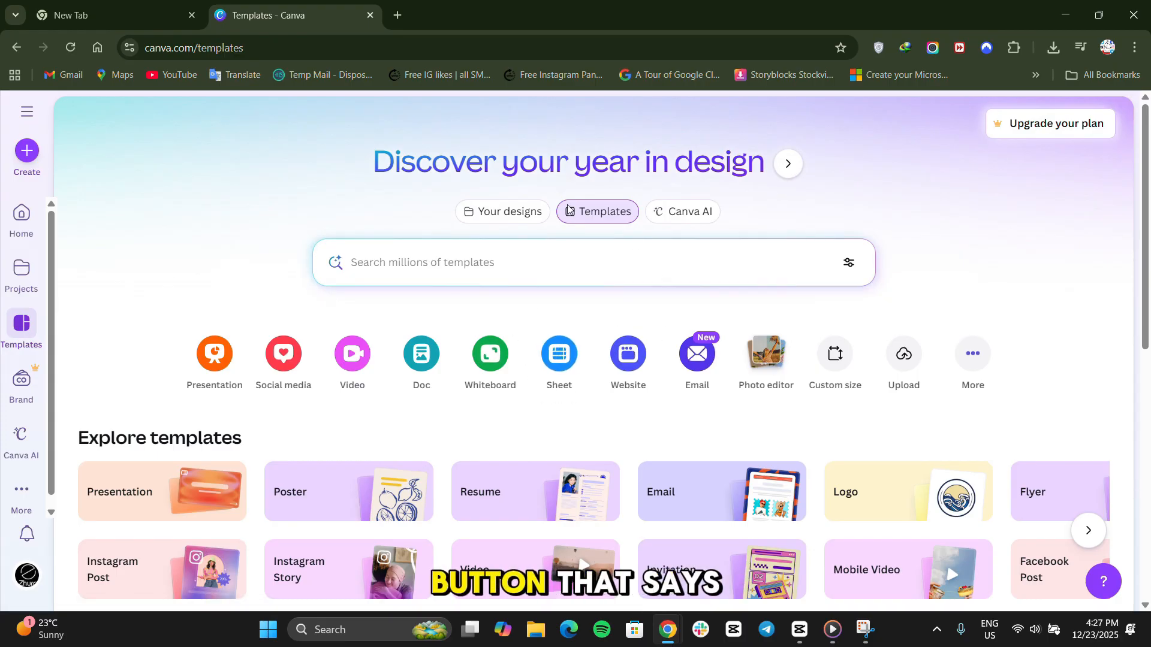
left_click(18, 155)
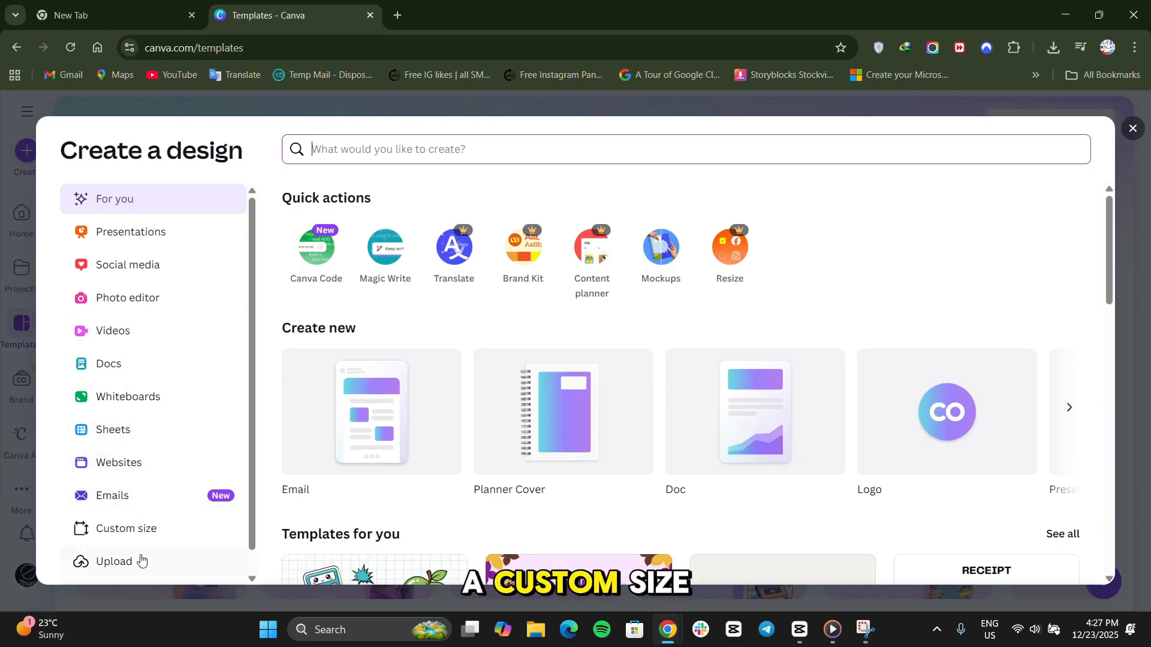
left_click(159, 528)
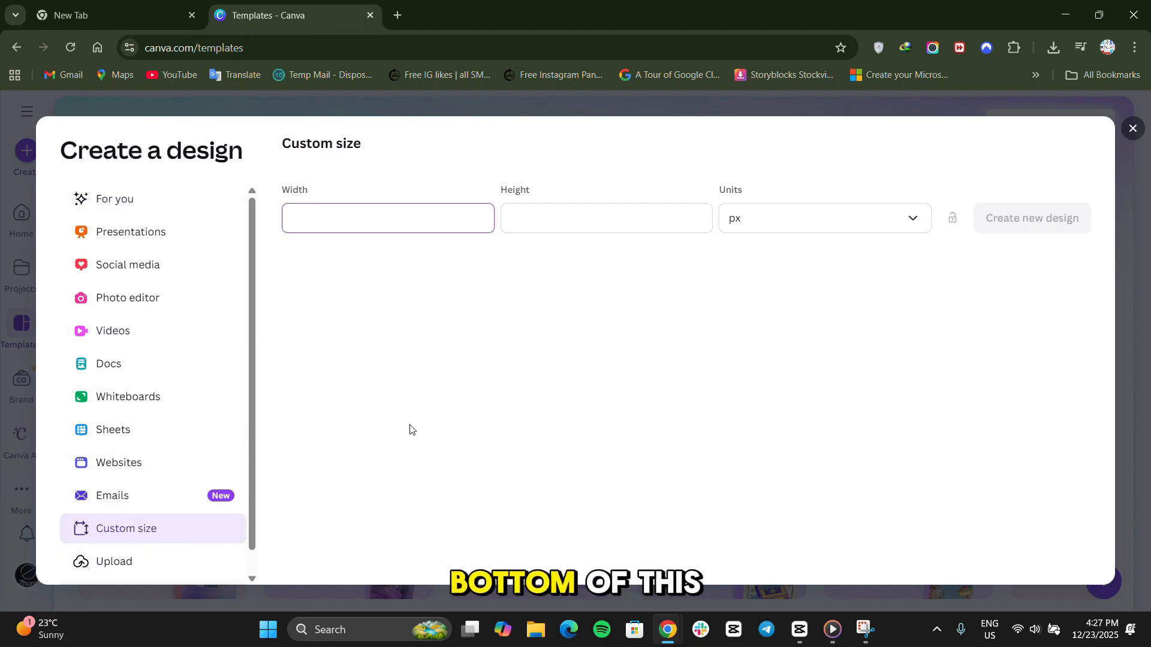
scroll(172, 531, "down", 1)
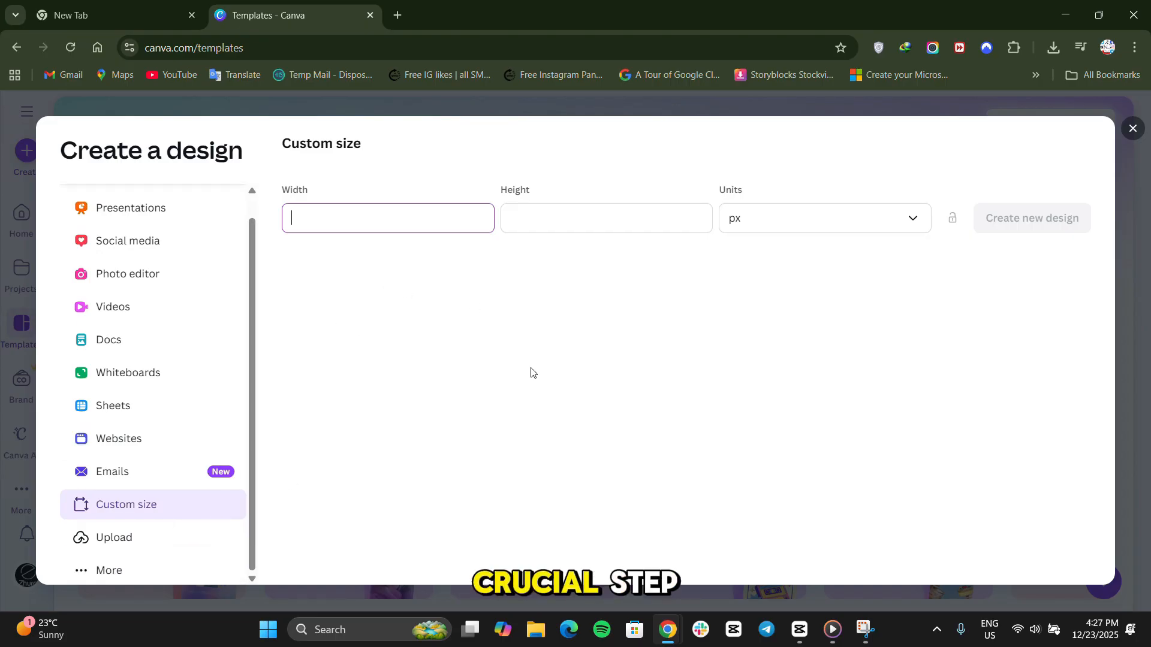
Set the custom size to 8.5 × 11 in and create the design from the suggested Planner Cover format.
left_click(746, 219)
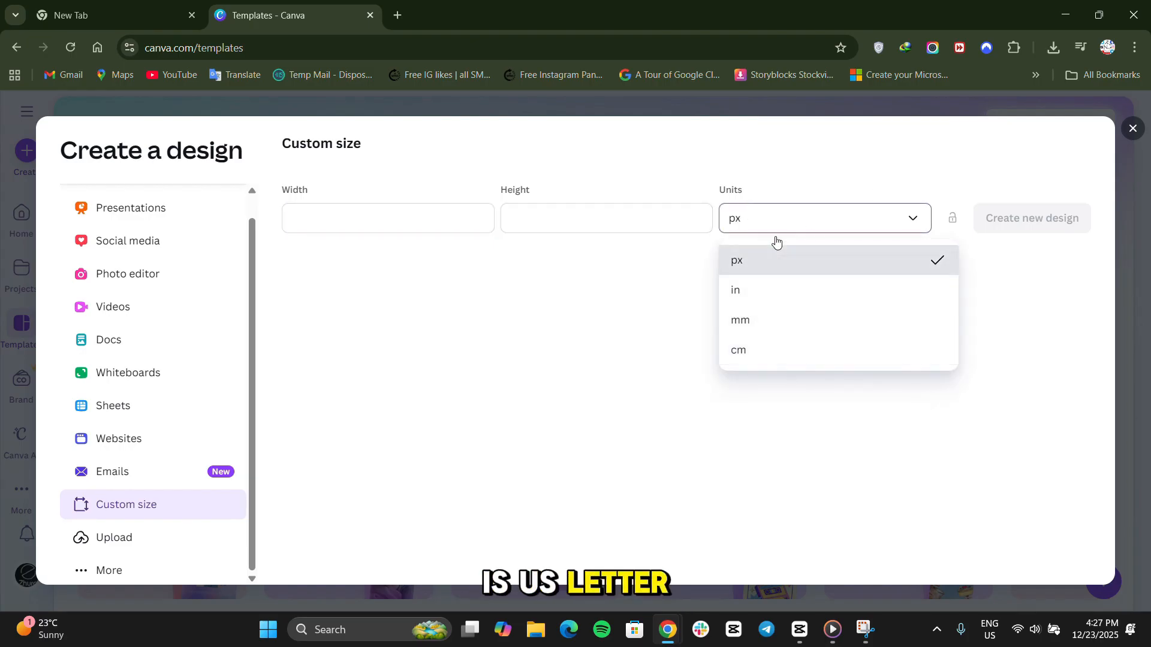
left_click(803, 306)
left_click(435, 218)
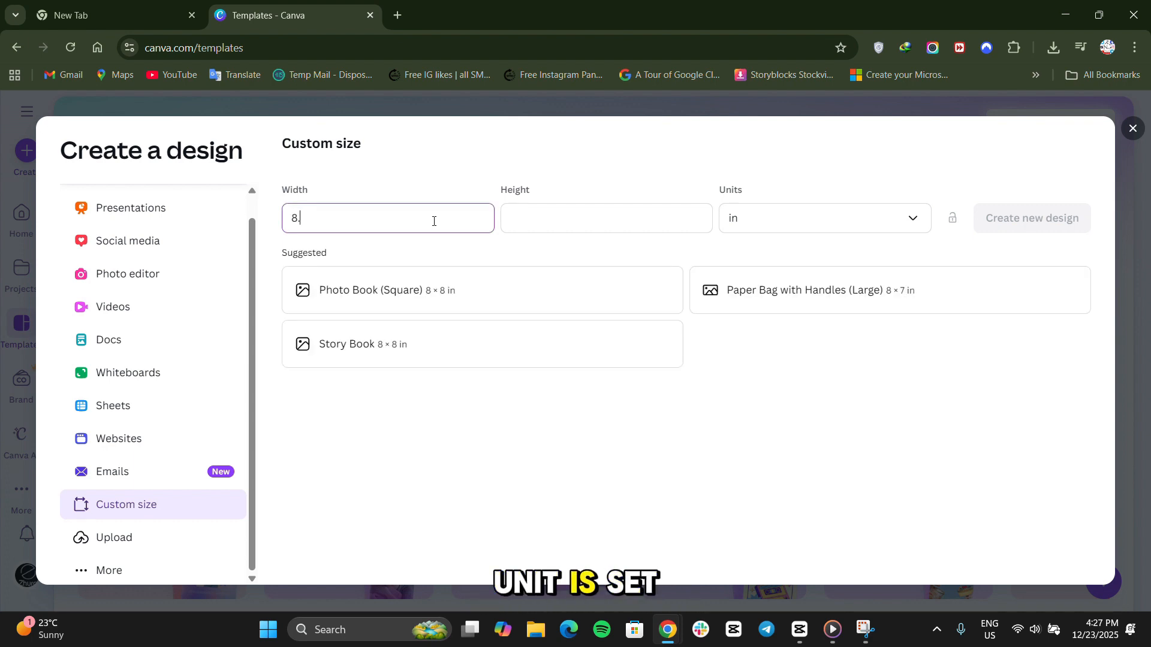
left_click(582, 228)
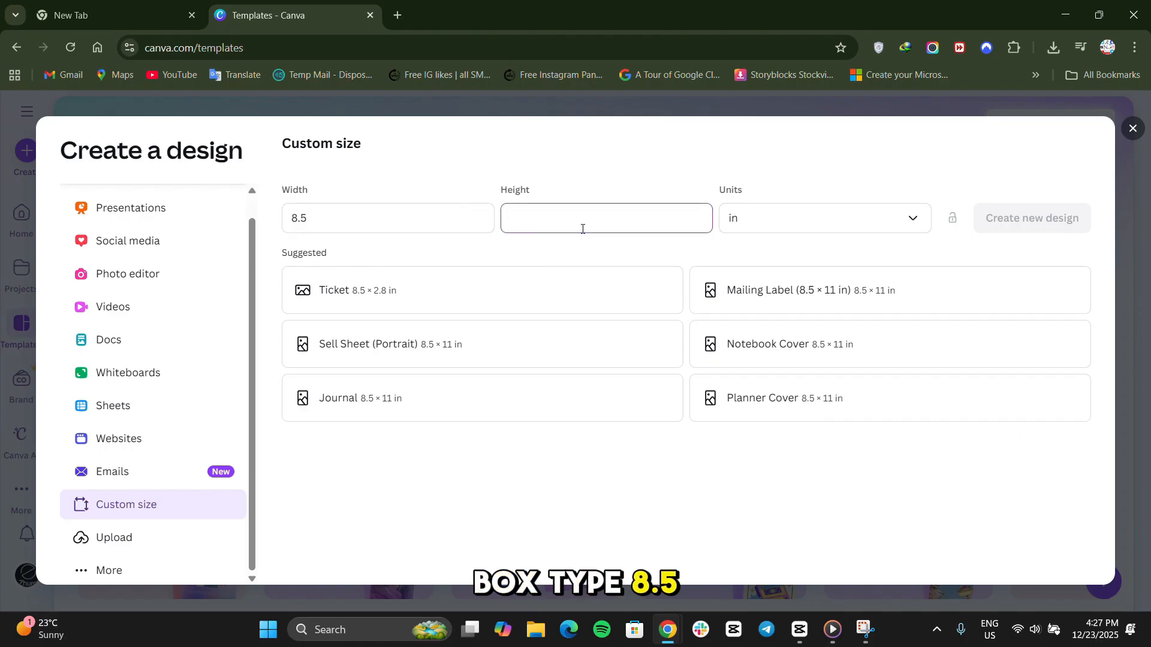
type("11")
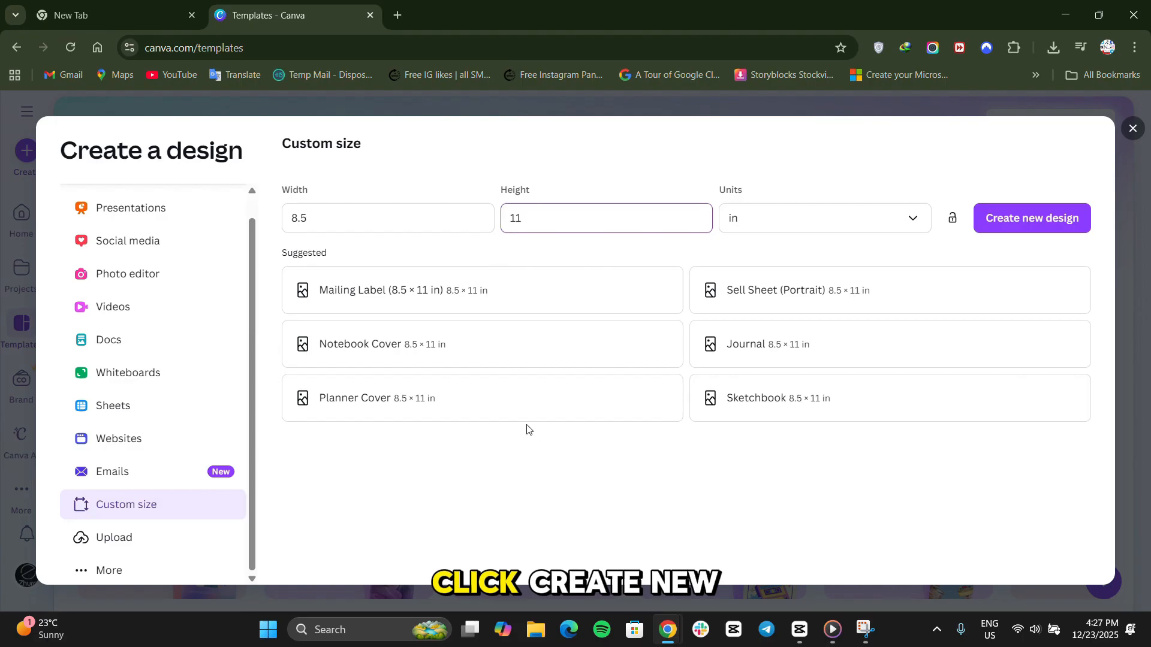
left_click(542, 413)
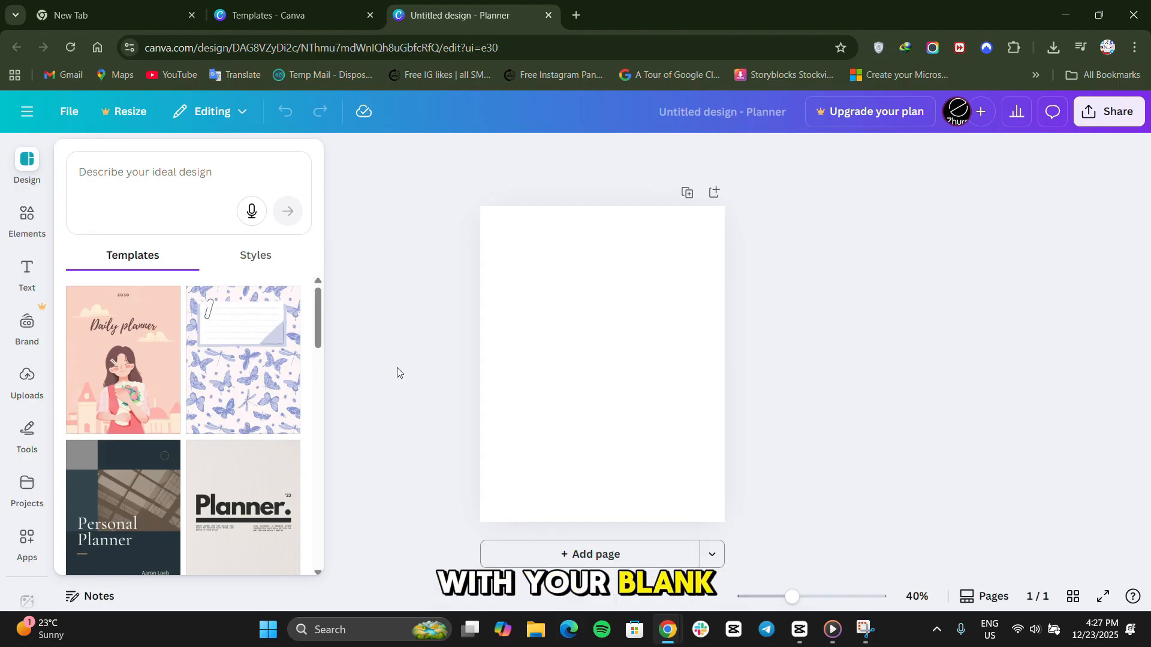
Add a heading reading "Weekly Study Schedule" centred near the top edge of the blank page.
scroll(256, 480, "down", 3)
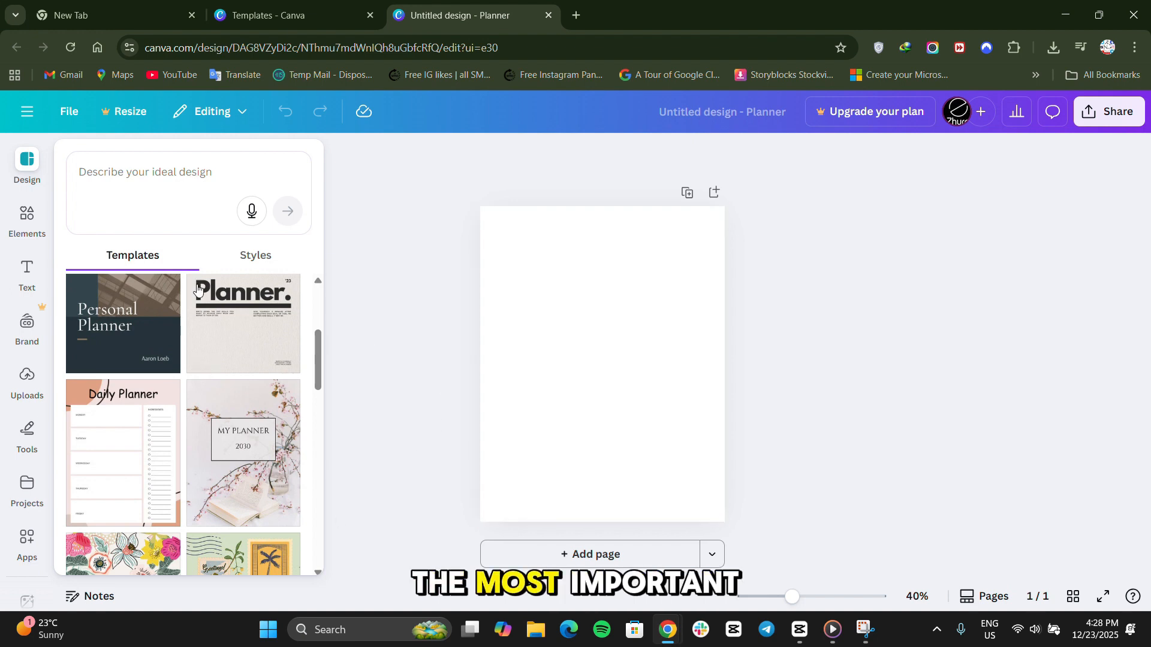
left_click(420, 372)
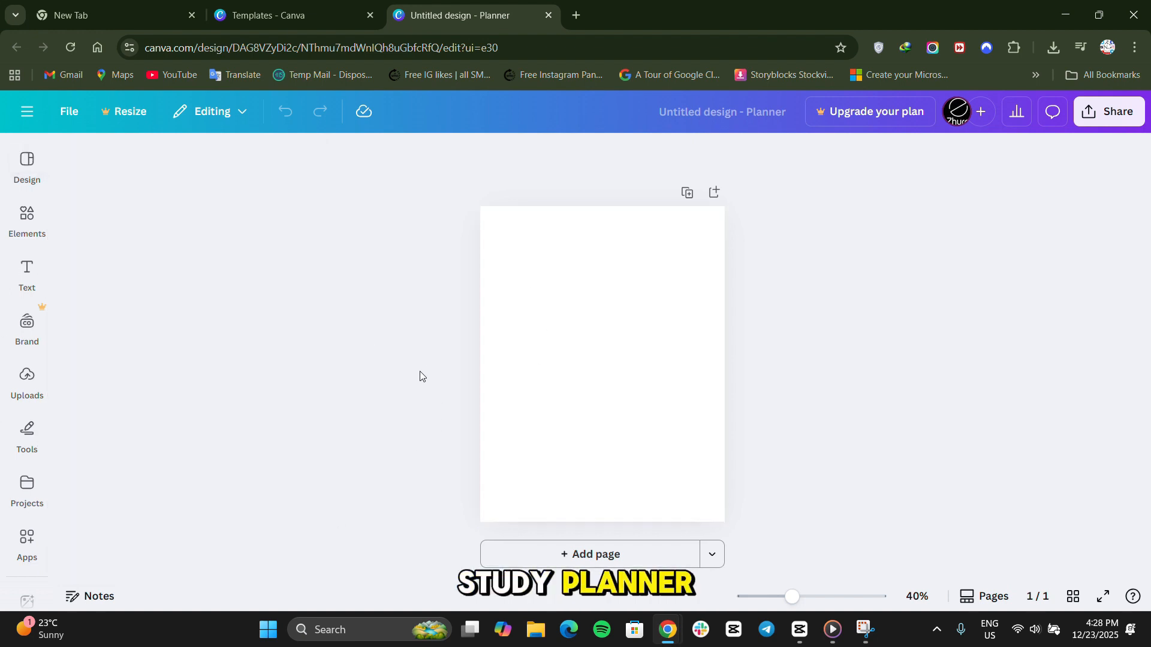
left_click(26, 273)
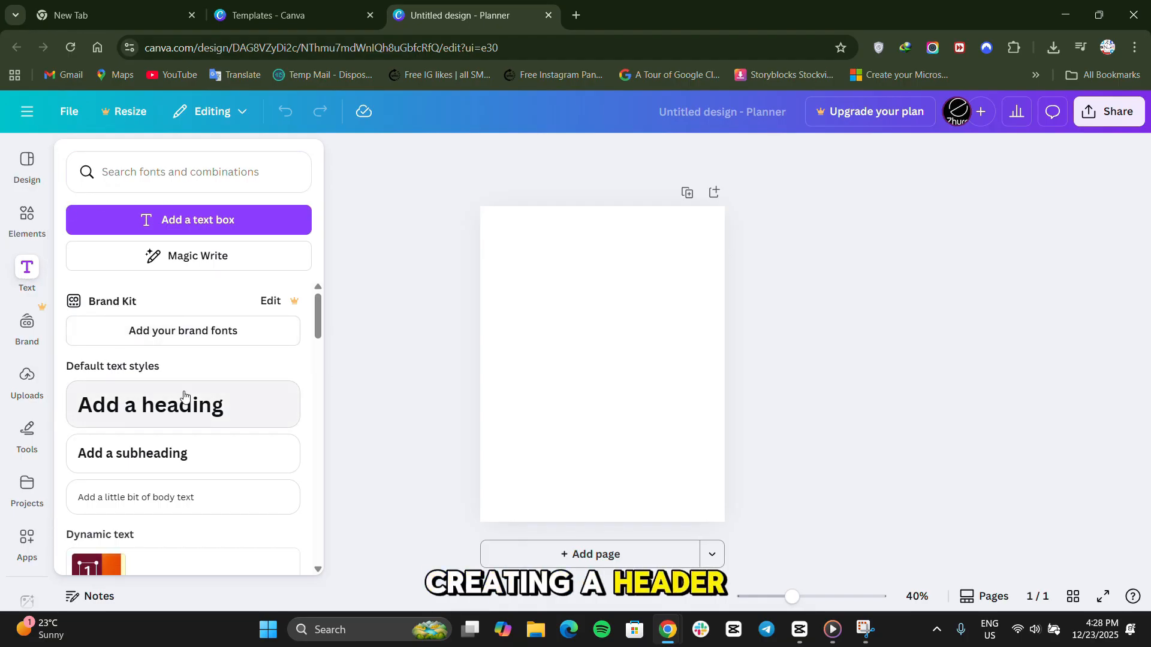
left_click(220, 390)
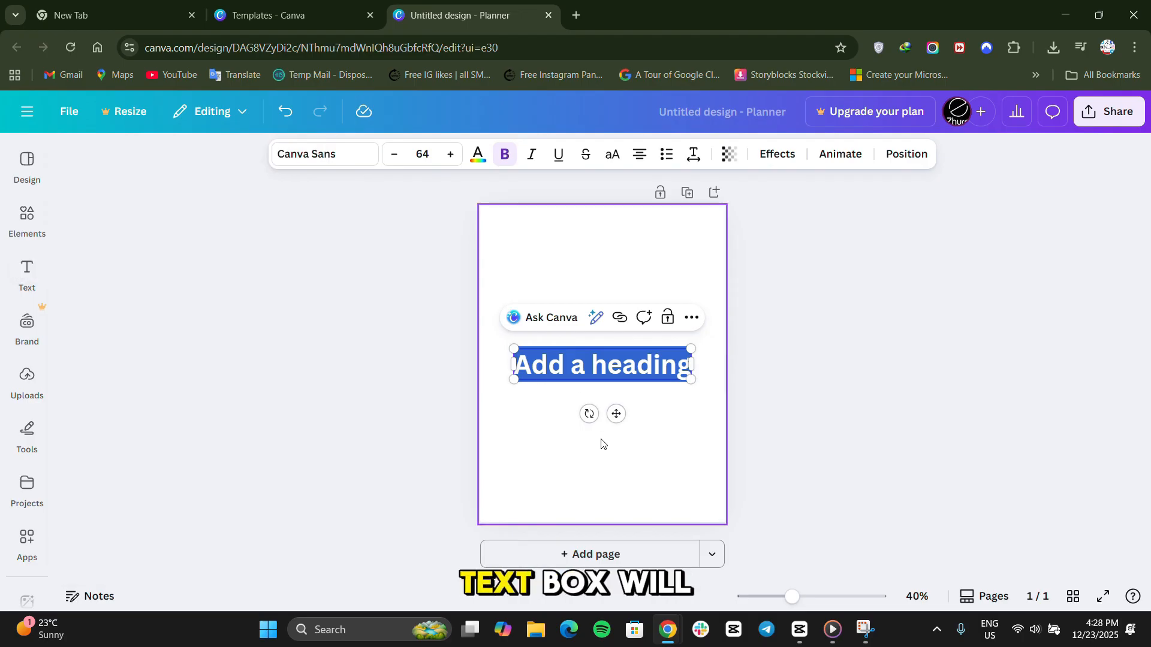
left_click_drag(616, 369, 617, 295)
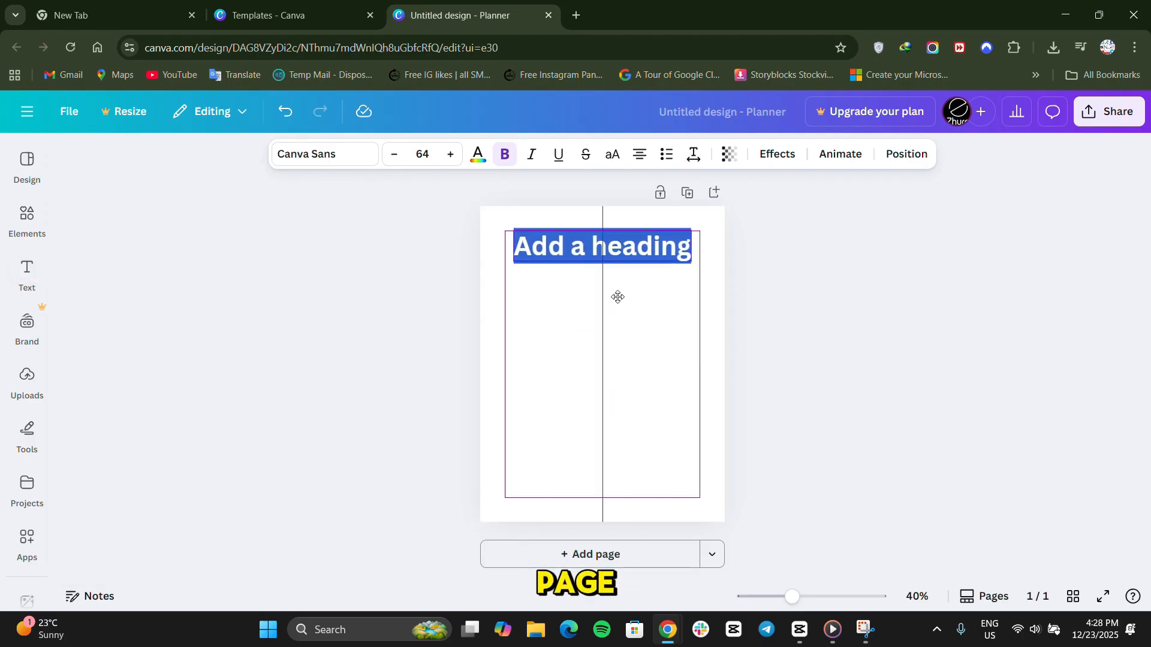
type("W")
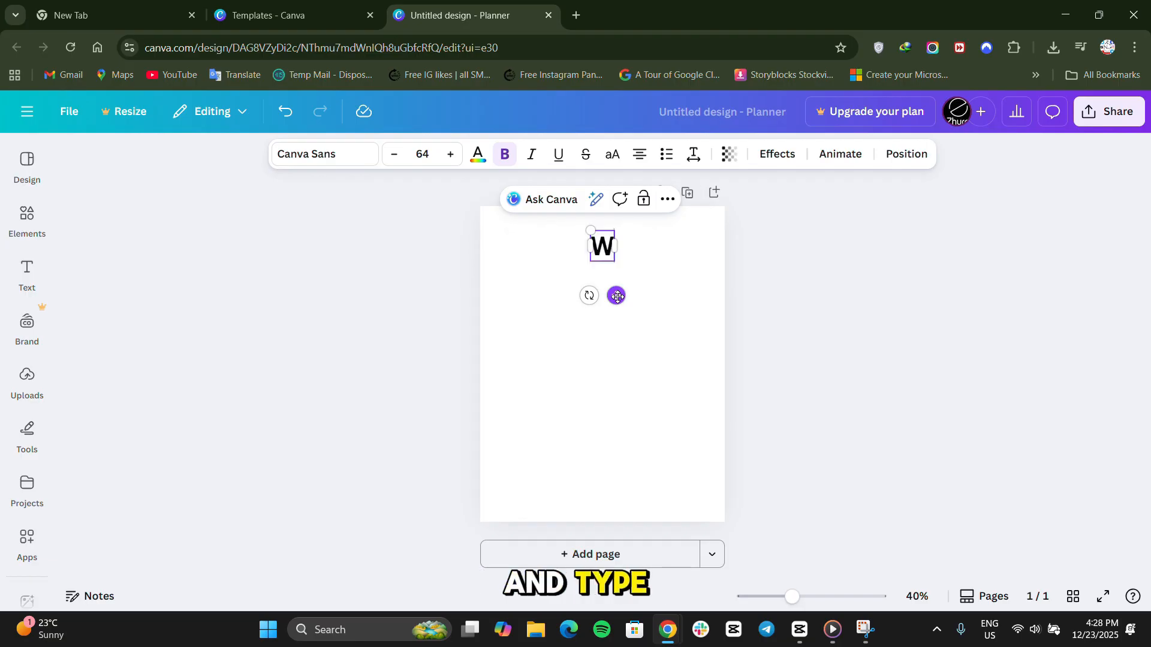
type("eekly")
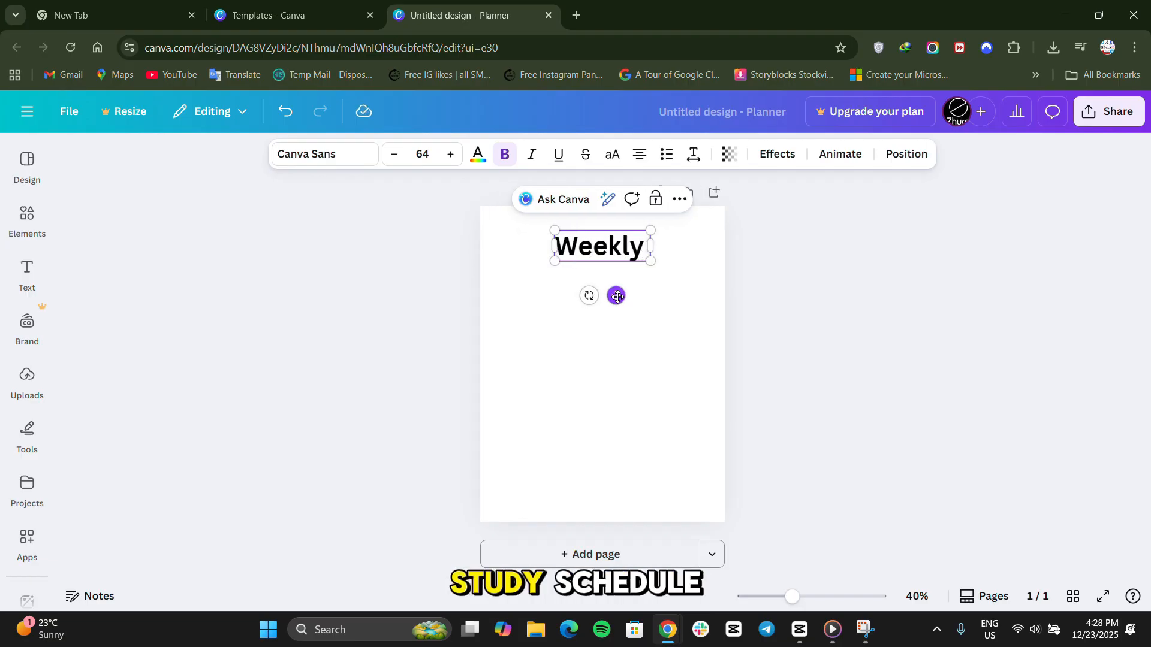
type(" Study Schedule")
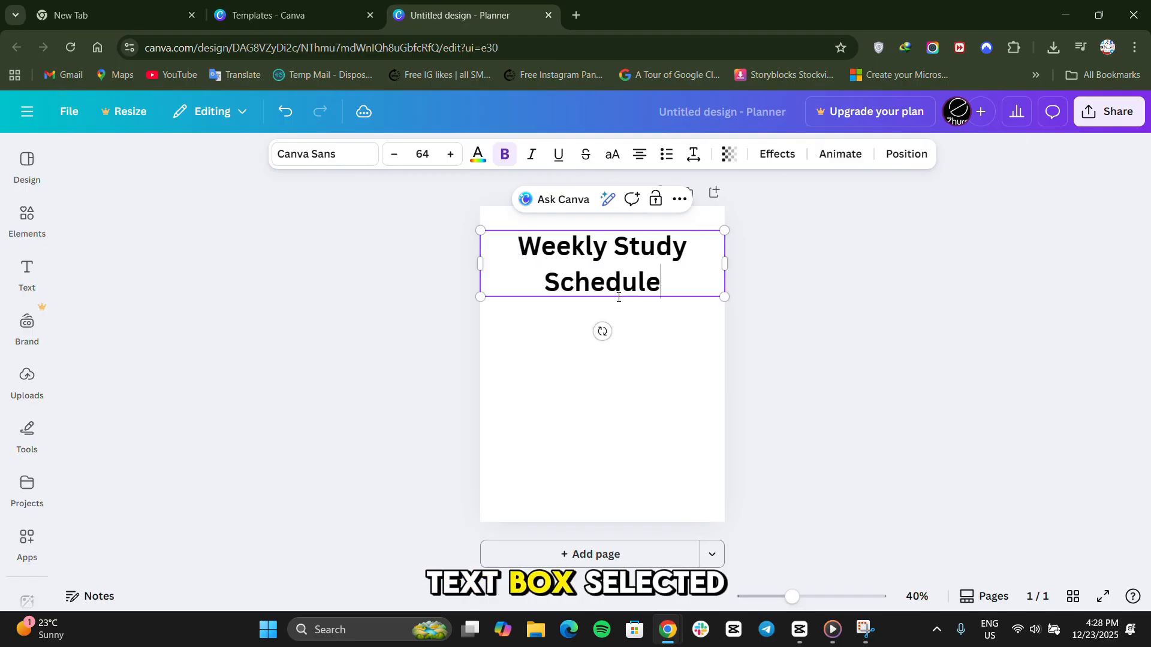
Set the whole heading's font size to 50 and underline it.
key("ctrl+a")
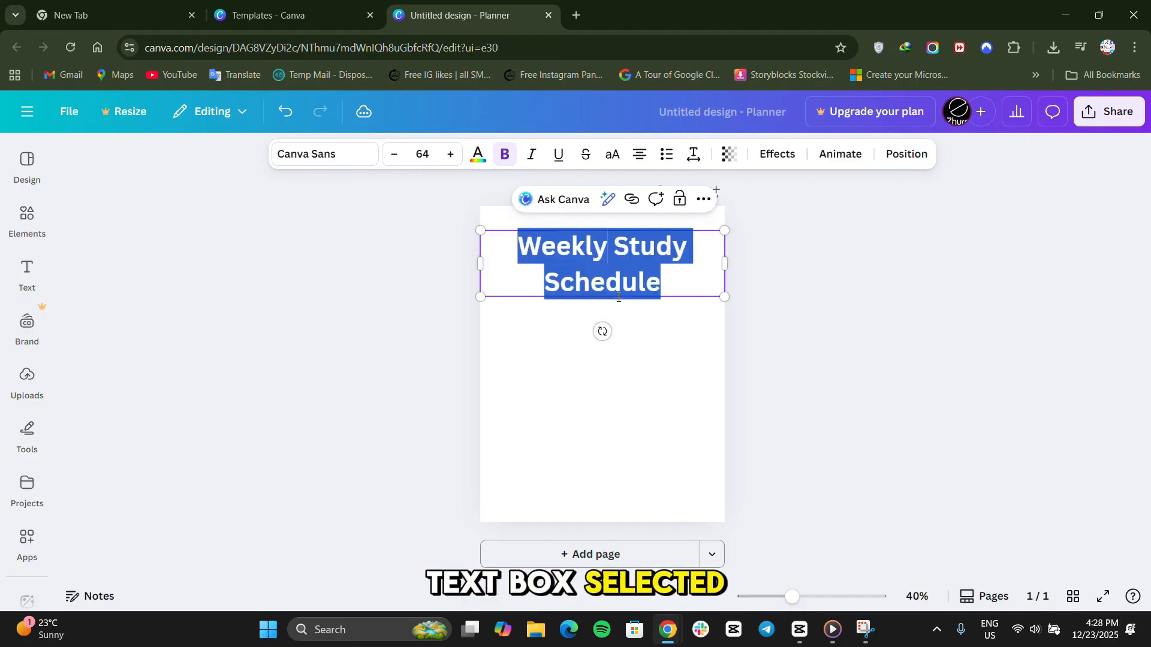
left_click(398, 155)
left_click(398, 156)
left_click(397, 156)
left_click(398, 156)
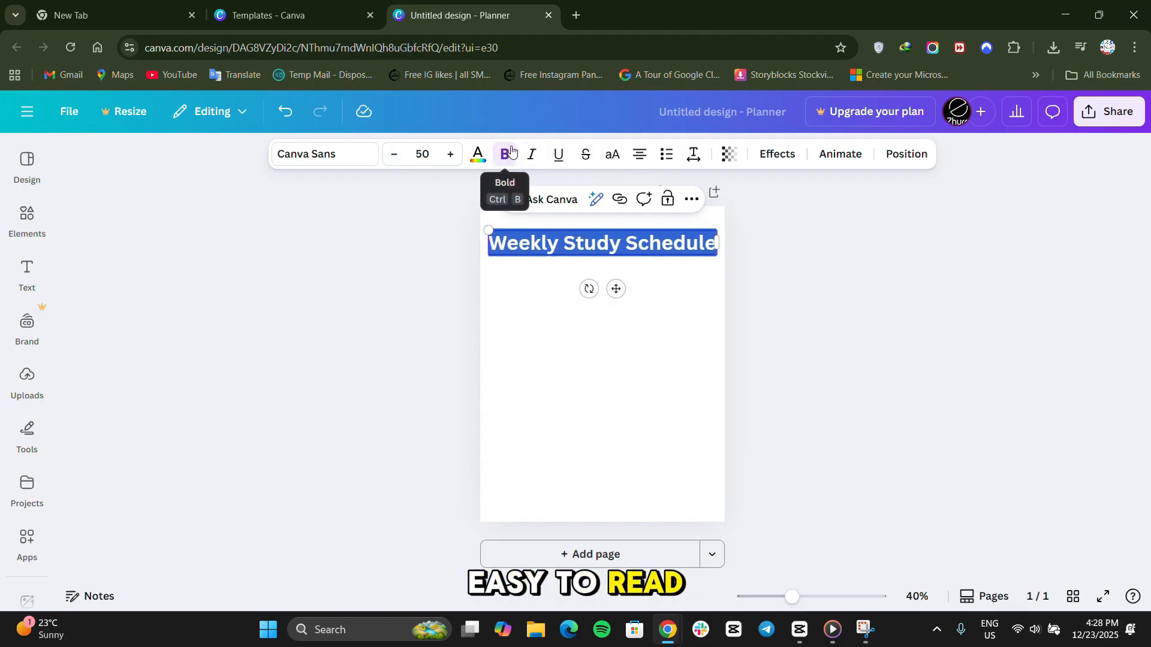
left_click(556, 157)
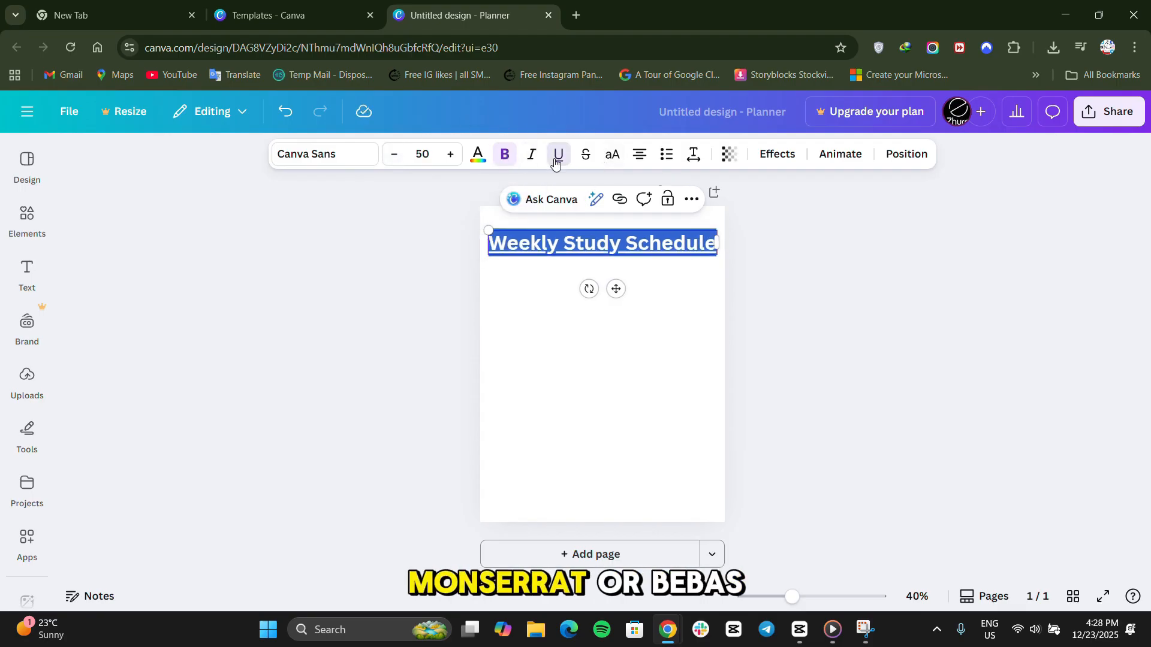
Change the heading's font to Poppins.
left_click(339, 159)
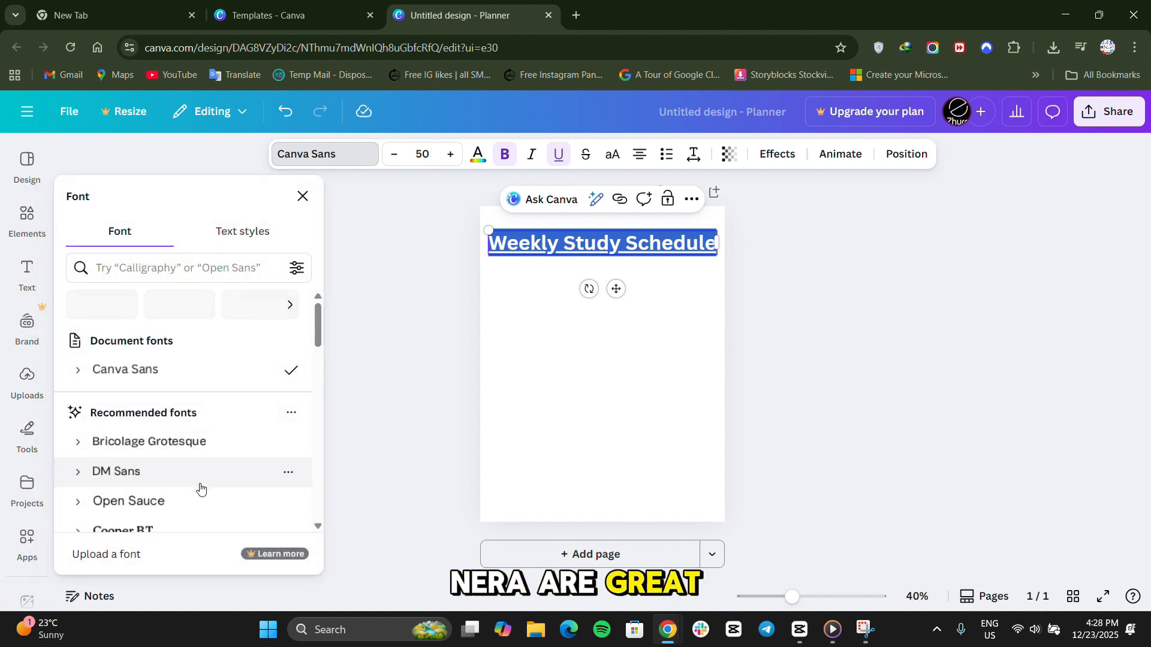
scroll(200, 485, "down", 3)
scroll(209, 384, "down", 5)
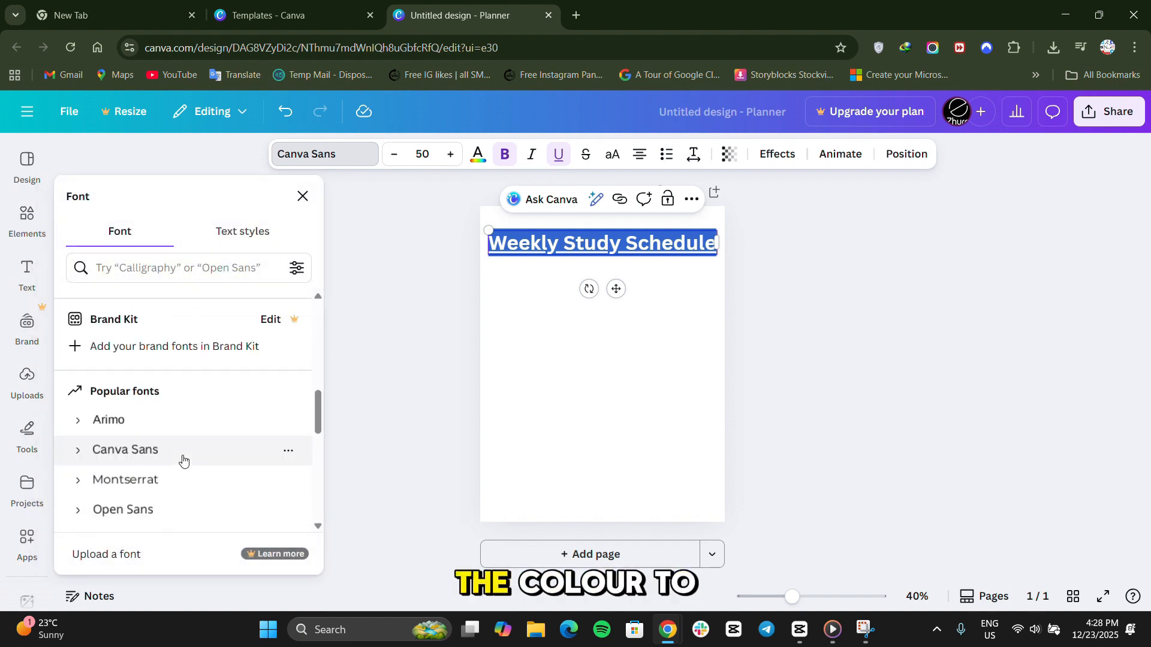
scroll(173, 392, "up", 2)
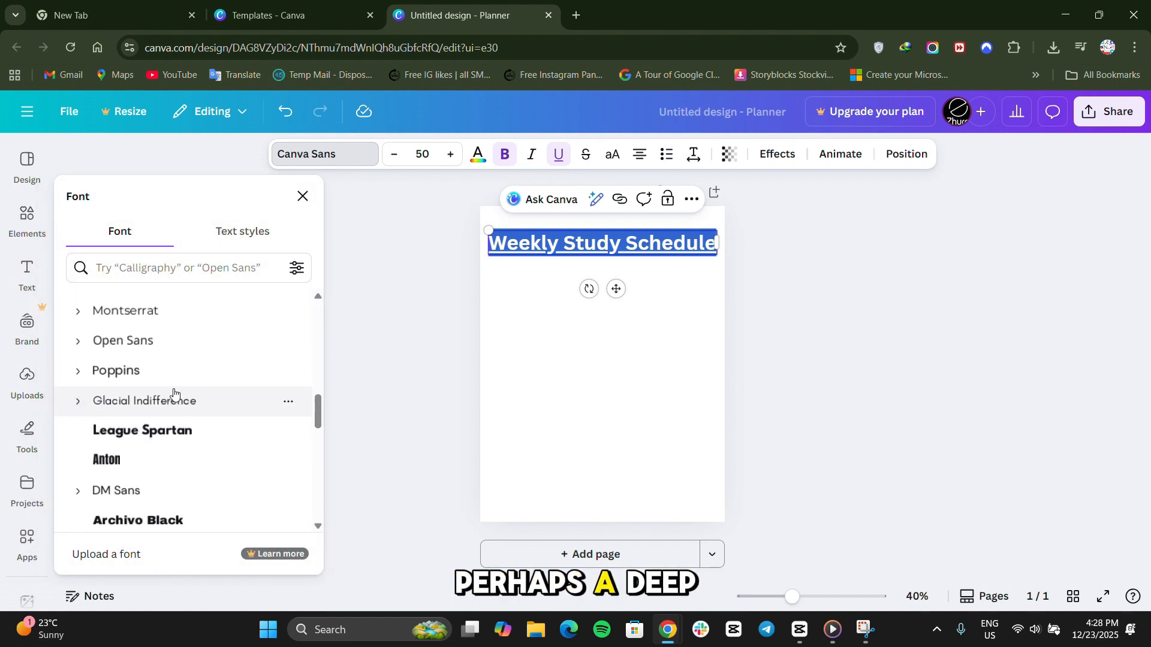
left_click(165, 368)
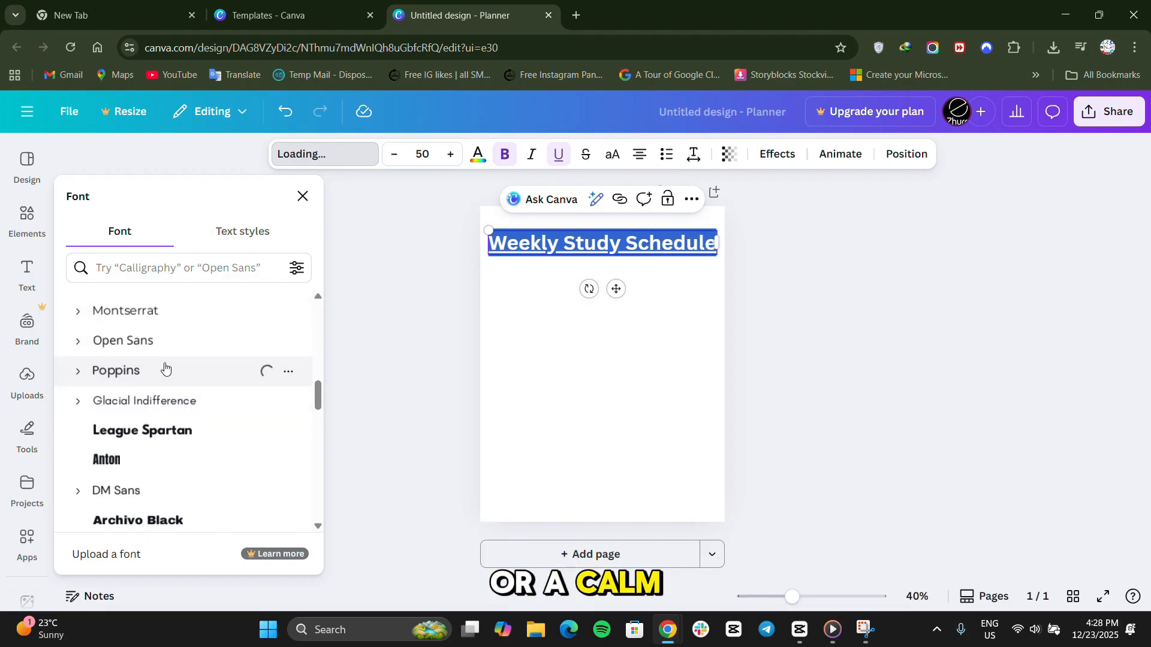
left_click(410, 329)
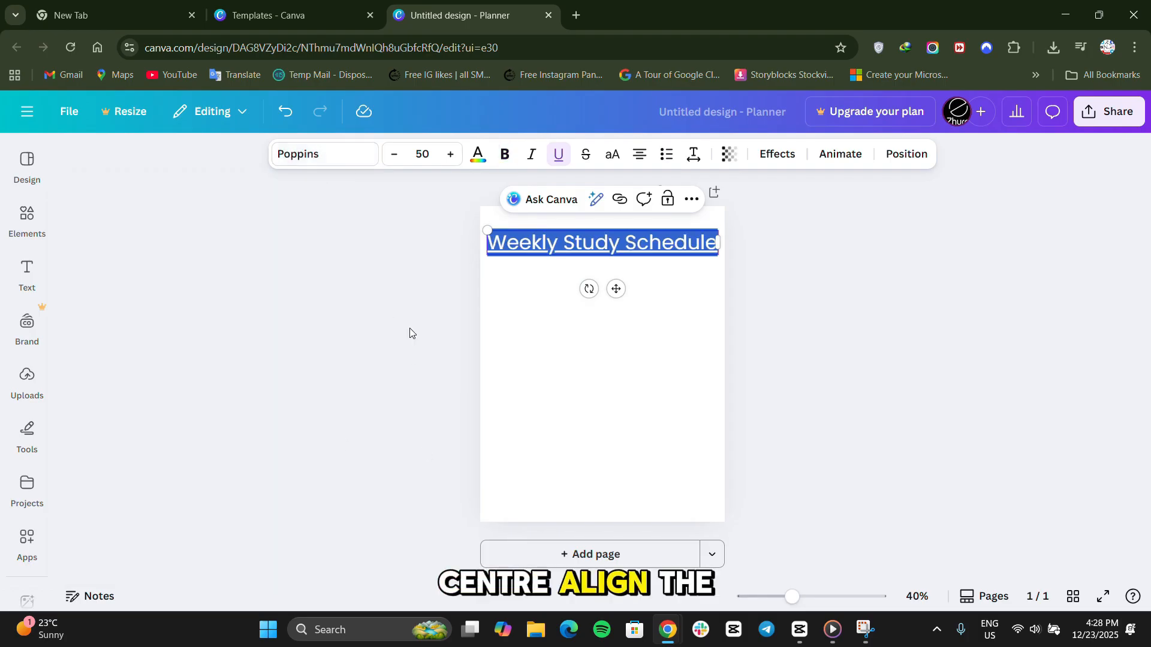
Colour the heading light green from the default solid colours and move it slightly higher on the page.
left_click(475, 163)
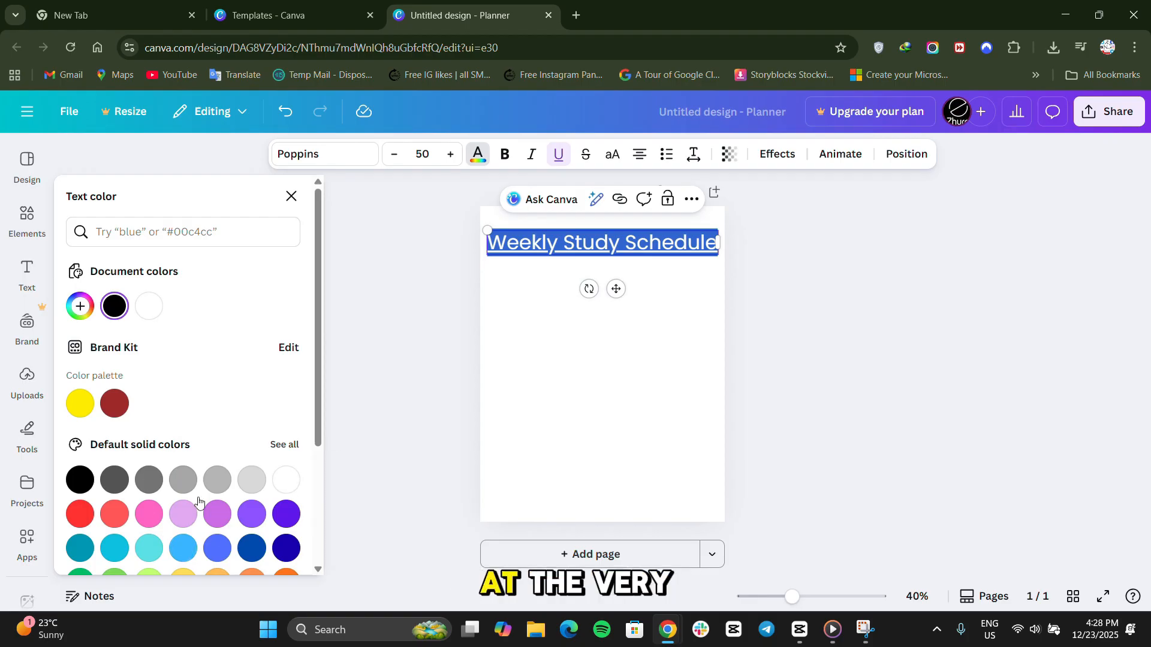
scroll(188, 506, "down", 2)
left_click(114, 485)
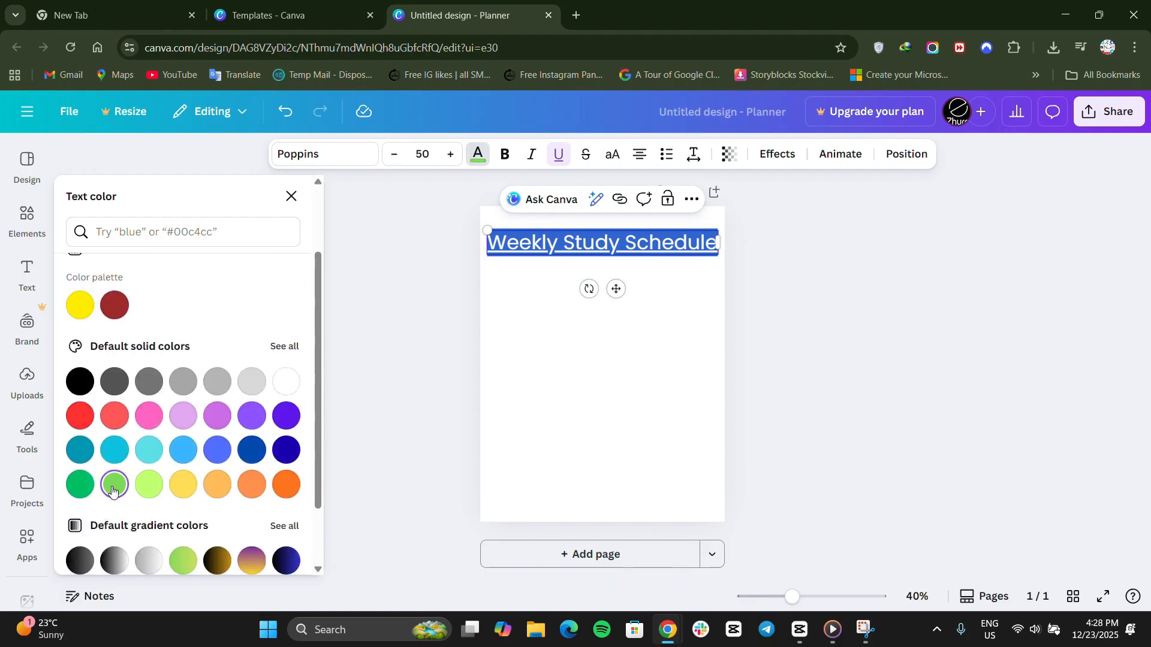
left_click_drag(615, 288, 616, 282)
left_click(789, 350)
left_click(576, 372)
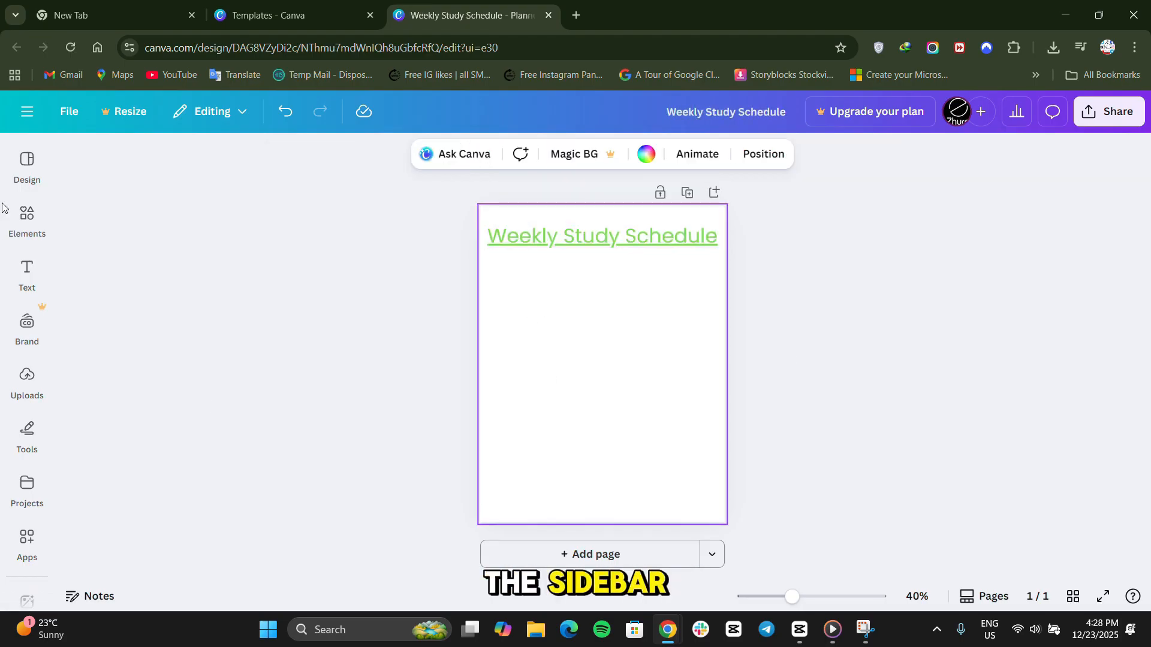
Search the elements library for "7 table".
left_click(26, 214)
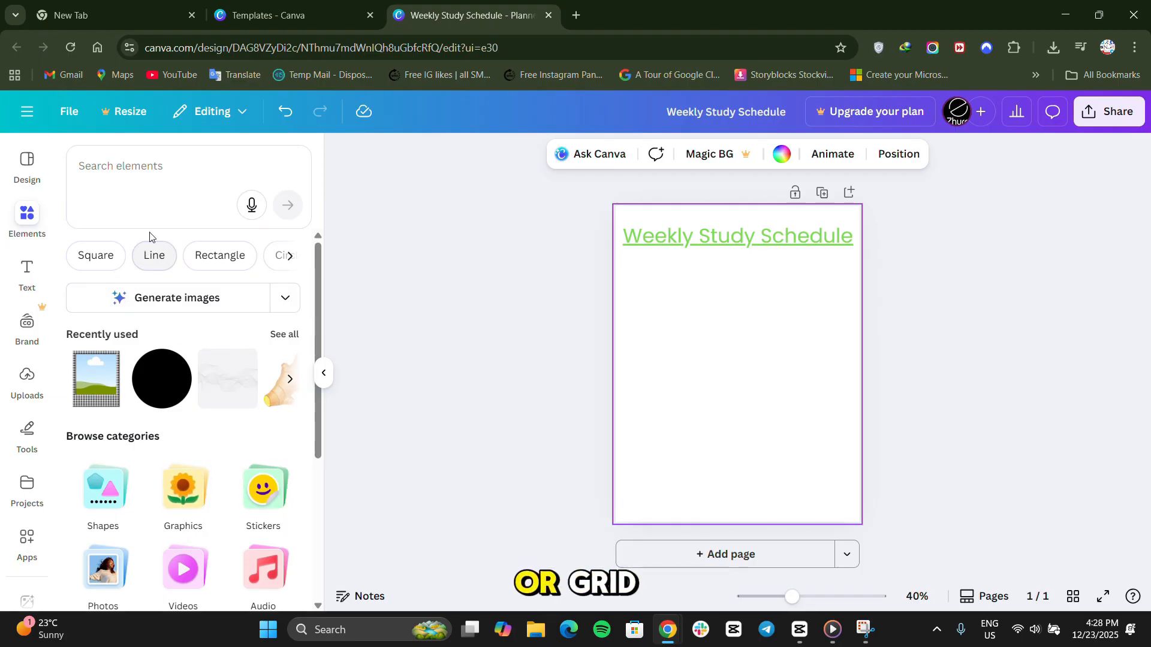
left_click(173, 171)
type("gride")
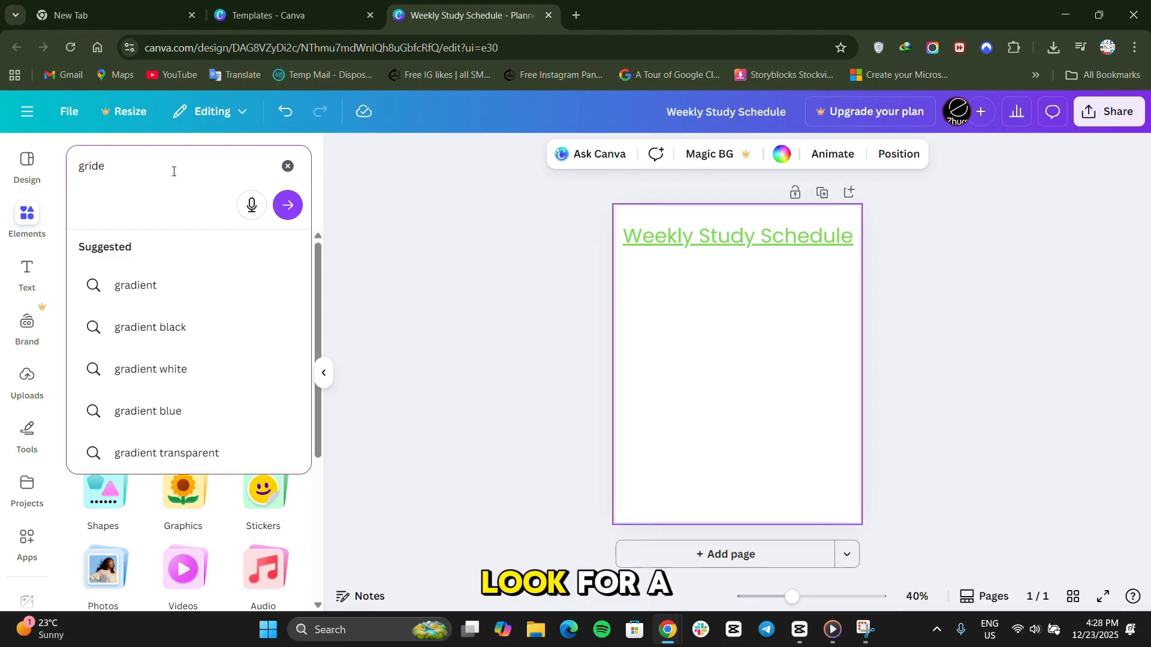
key("ctrl+a")
type("7")
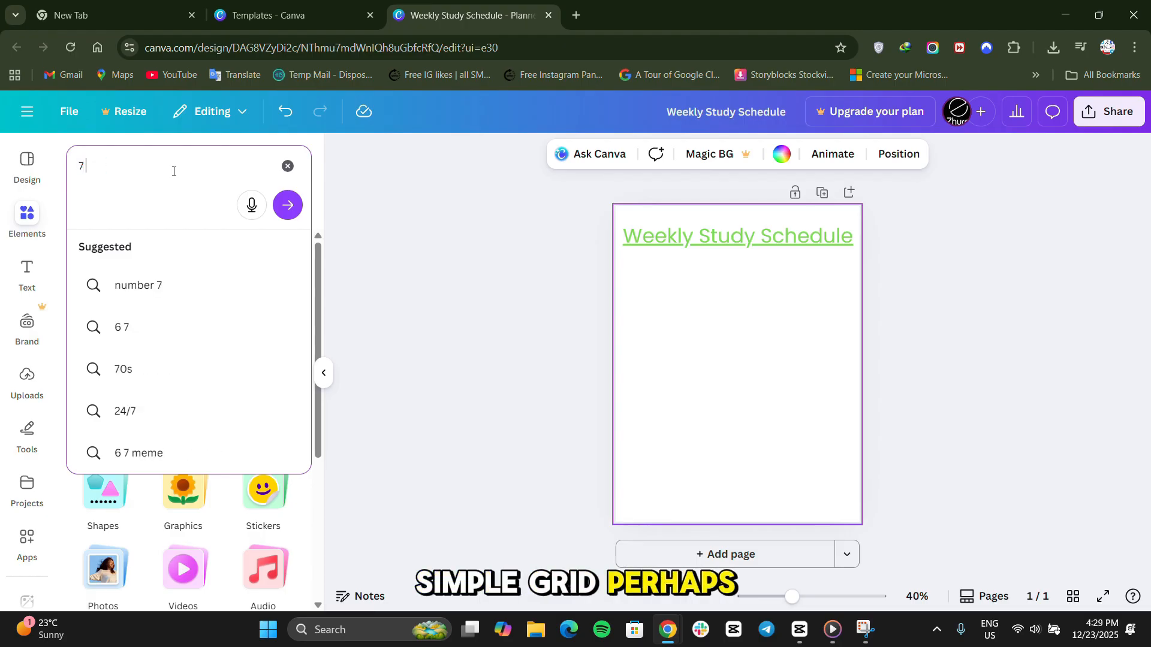
type(" table")
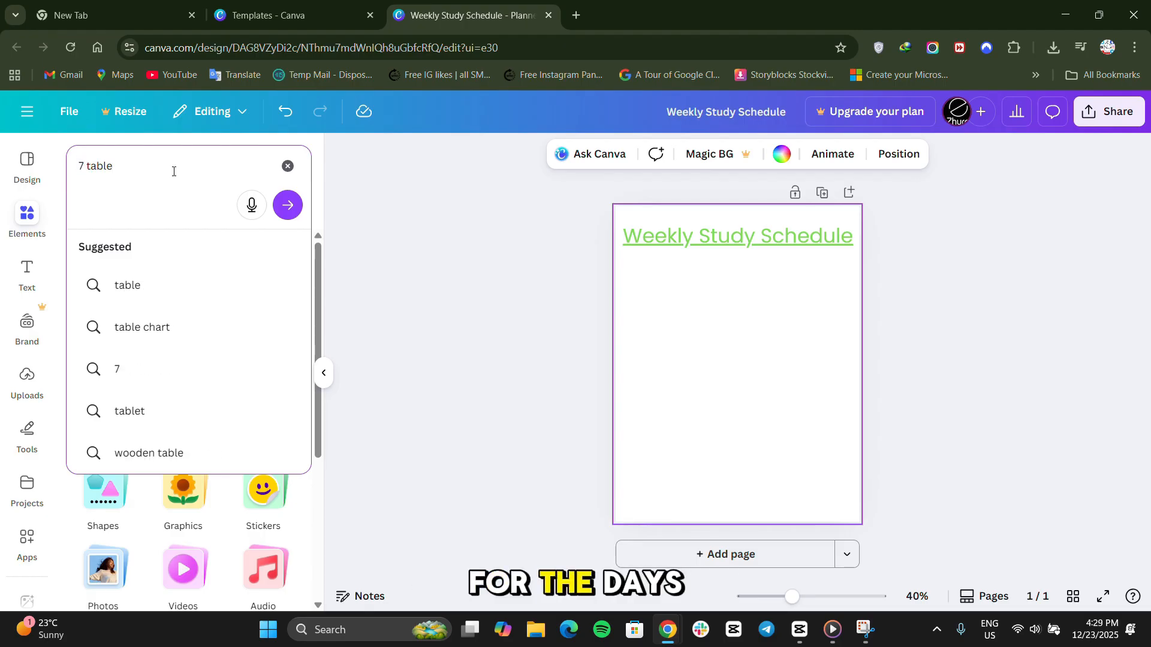
key("Return")
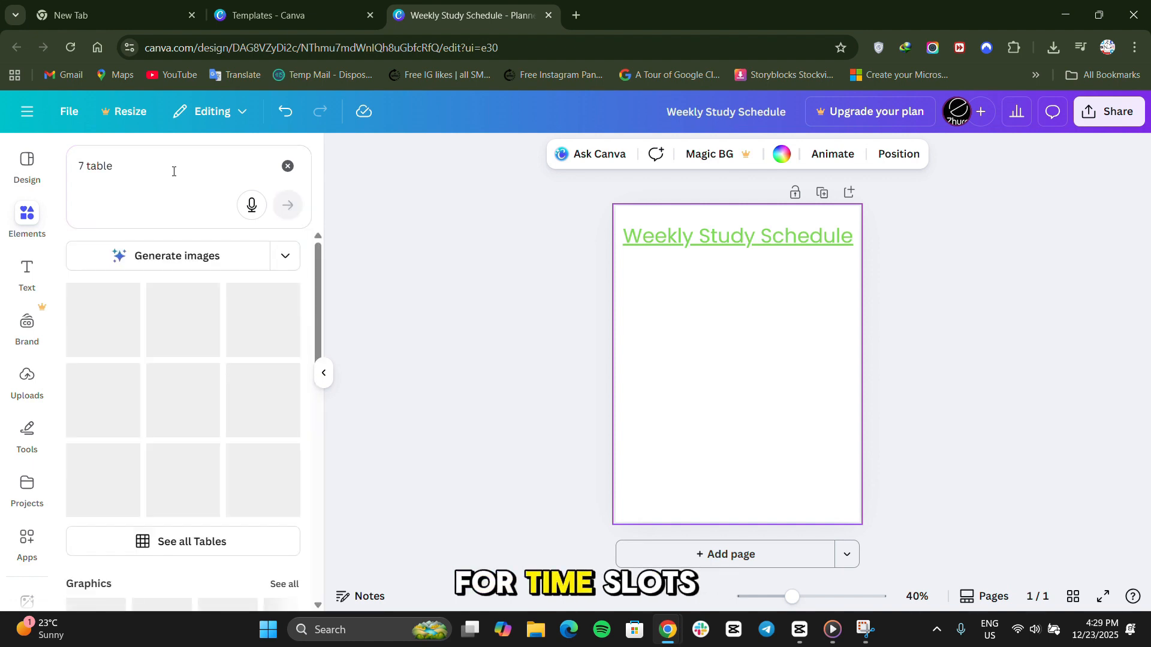
Add the plain outlined table with three columns and four rows, and move it up closer to the heading.
scroll(148, 366, "down", 1)
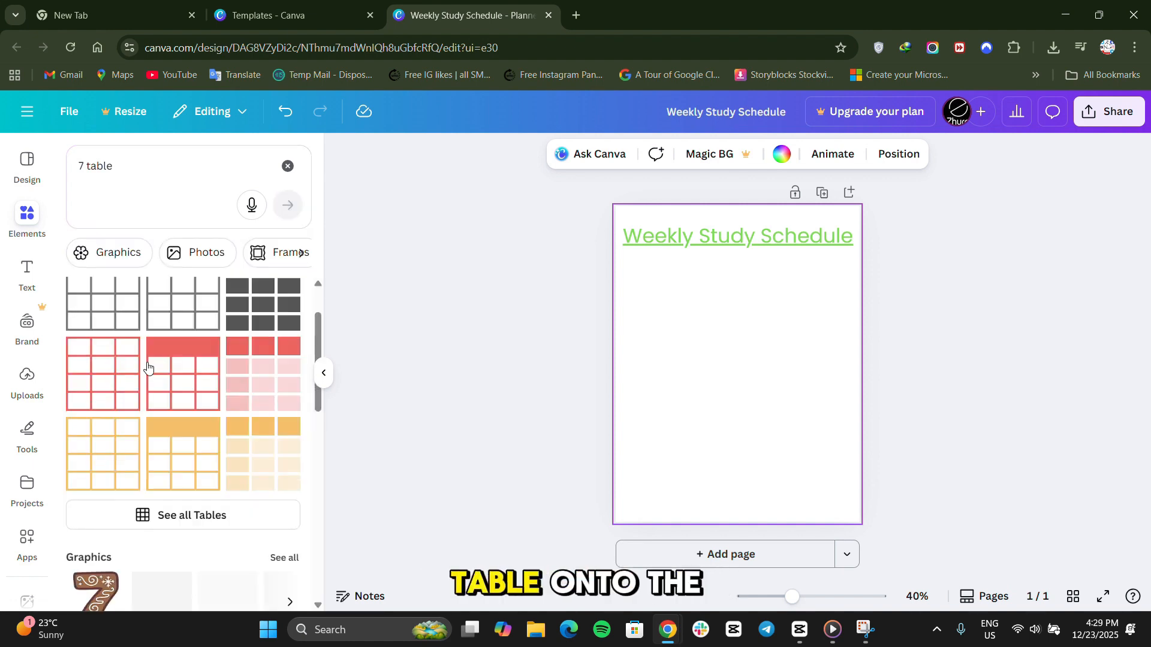
scroll(147, 365, "down", 5)
scroll(133, 376, "up", 8)
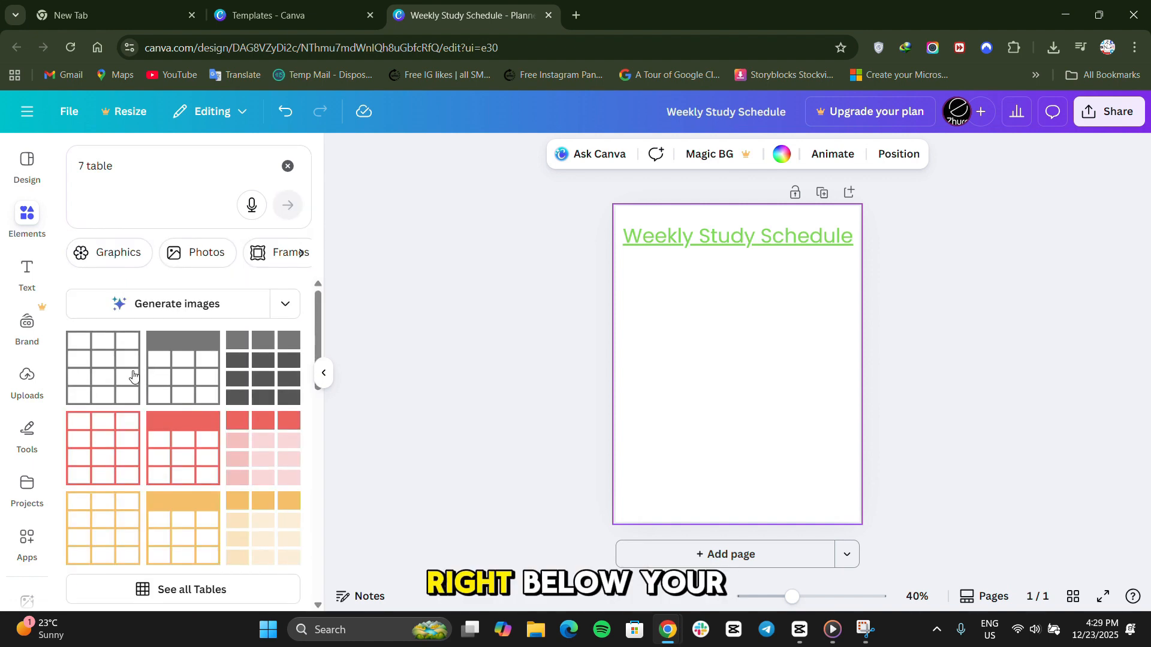
left_click(88, 385)
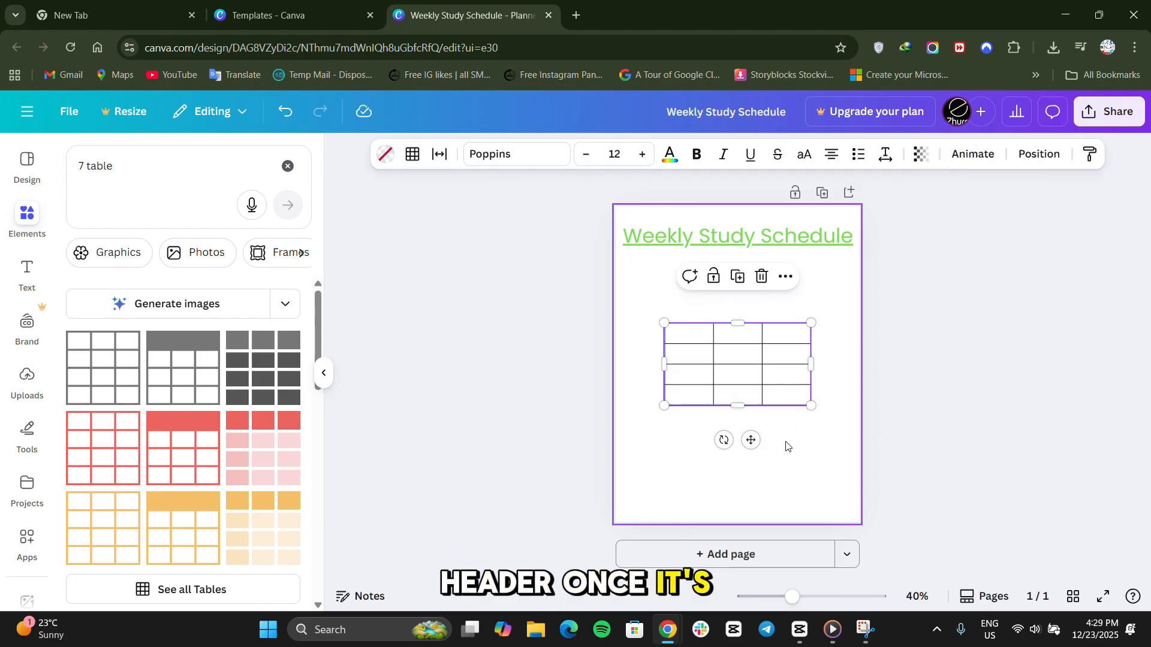
left_click_drag(751, 439, 732, 415)
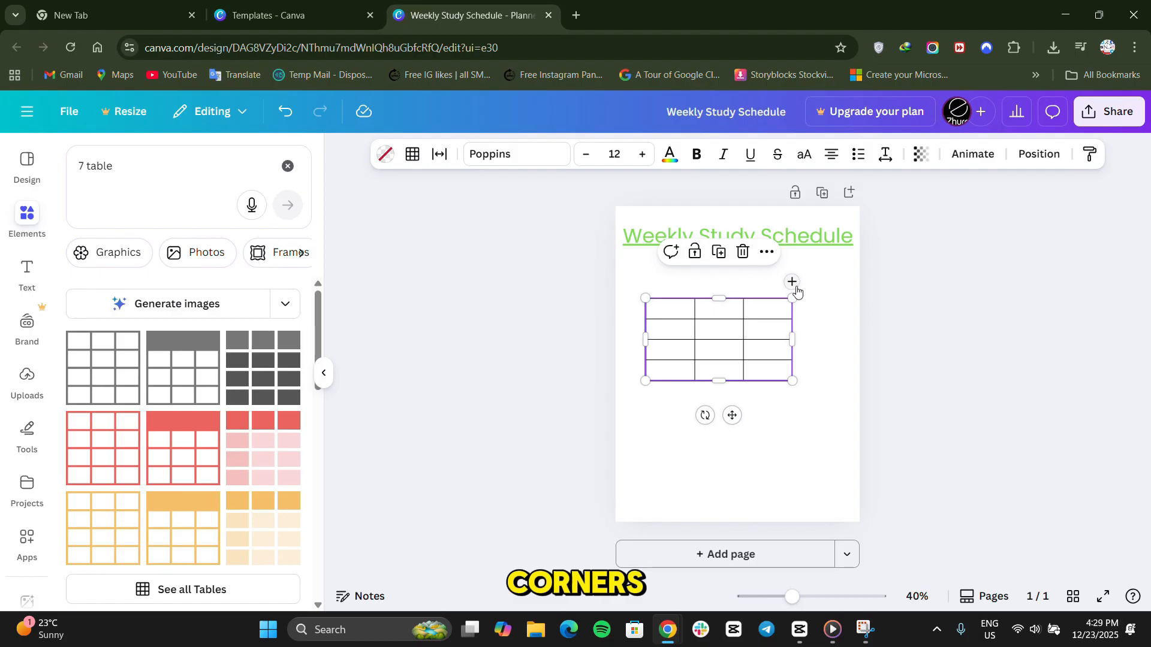
Add four columns to the table to make seven, and enlarge it so its upper edge sits just below the heading.
left_click(795, 287)
left_click(796, 287)
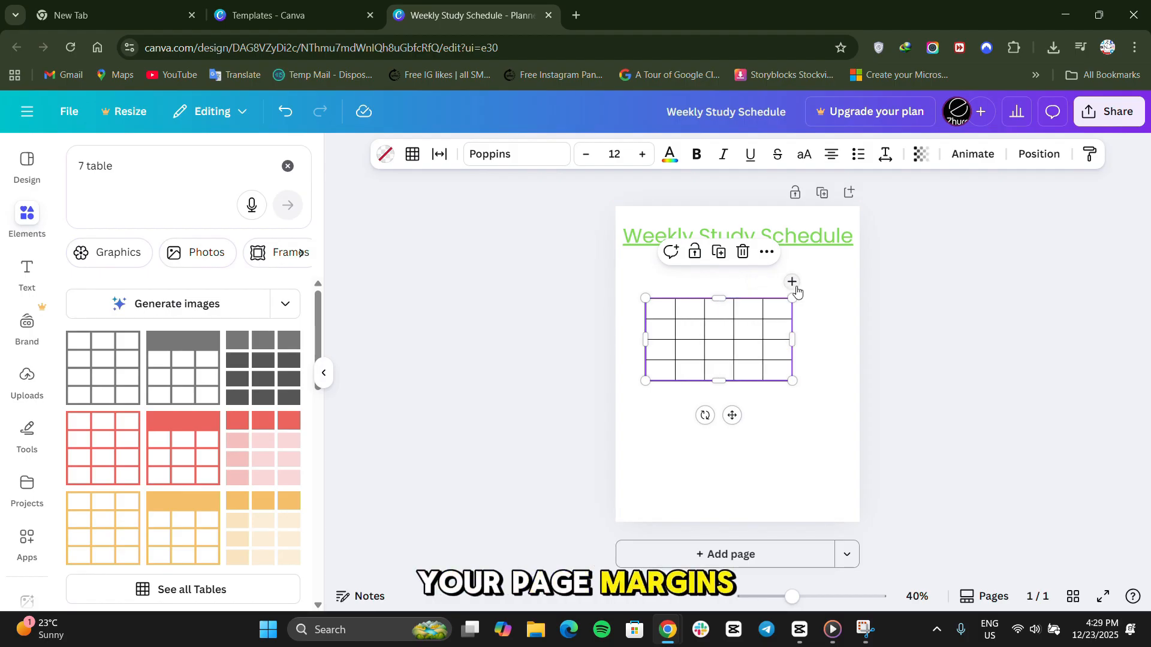
left_click(792, 283)
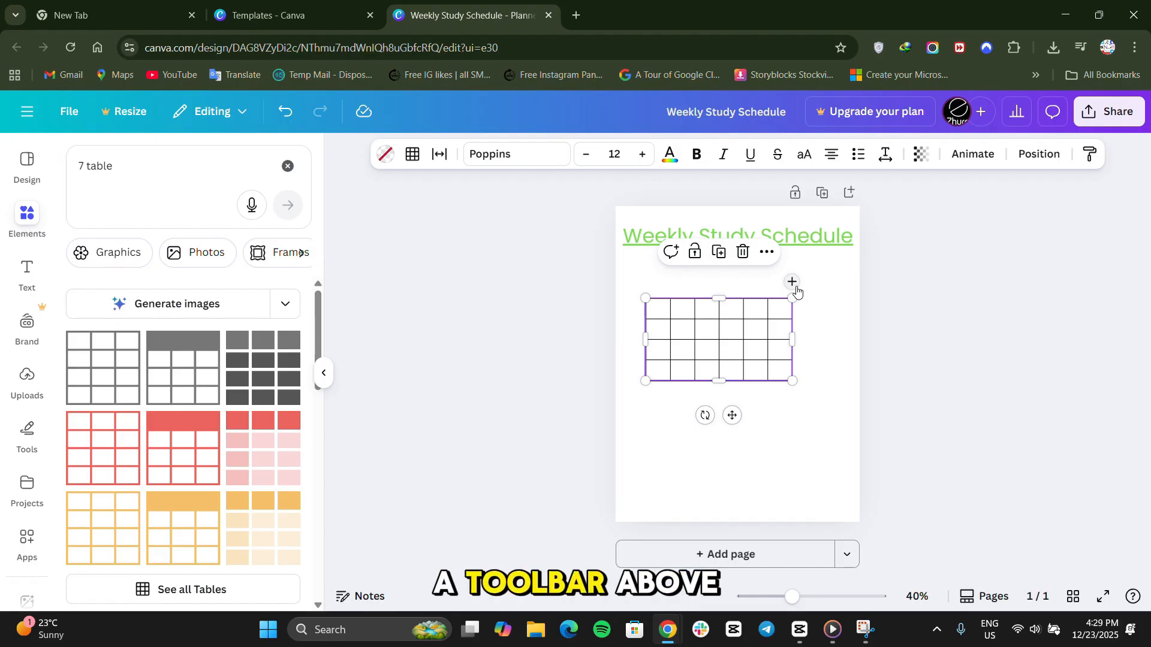
left_click(792, 283)
mouse_move(793, 339)
left_mouse_down()
mouse_move(848, 347)
mouse_move(788, 341)
mouse_move(800, 340)
left_mouse_up()
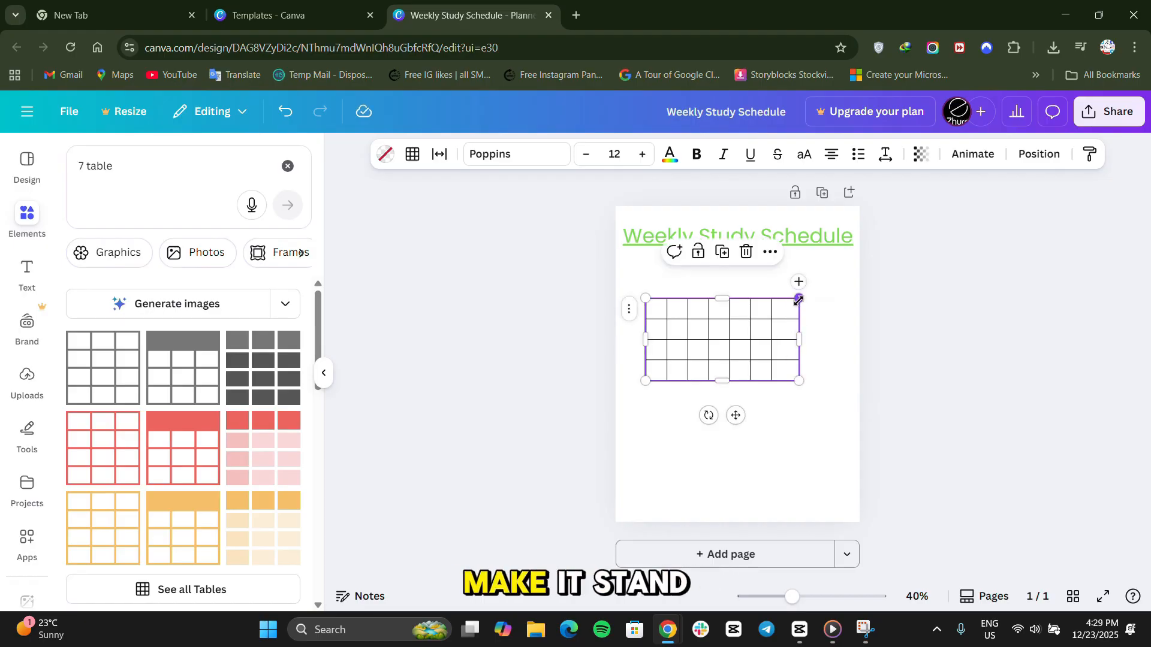
left_click_drag(799, 299, 836, 264)
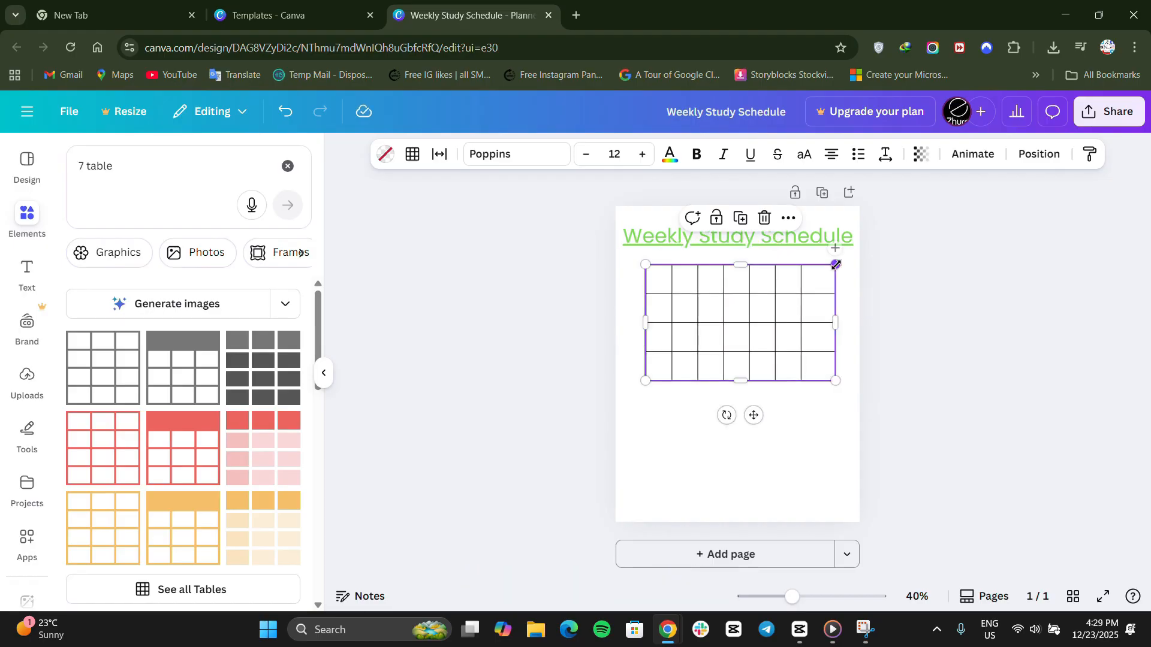
Give the table's outer borders a solid line with a border weight of 7.
left_click(415, 159)
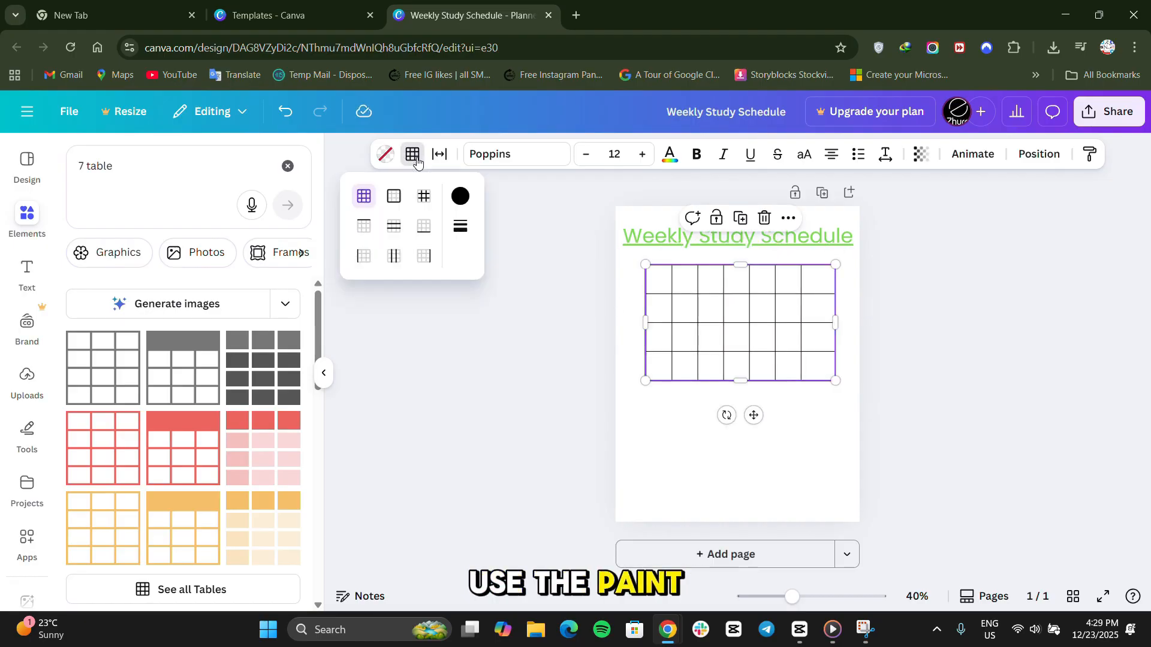
left_click(392, 198)
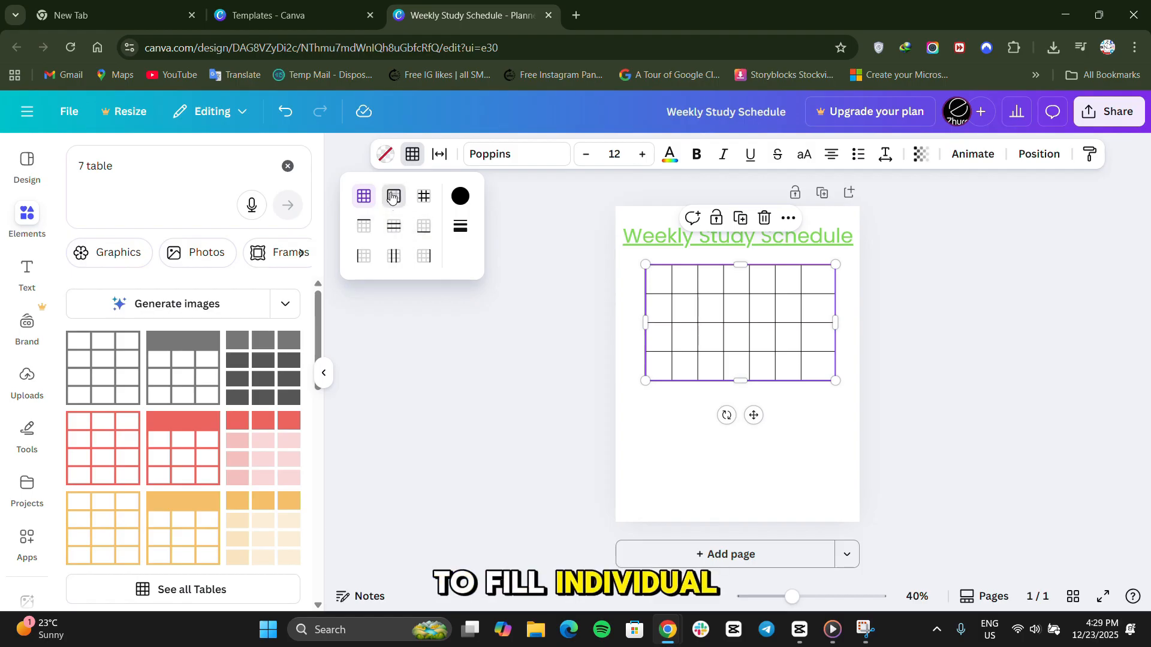
left_click(460, 226)
left_click_drag(527, 306, 636, 307)
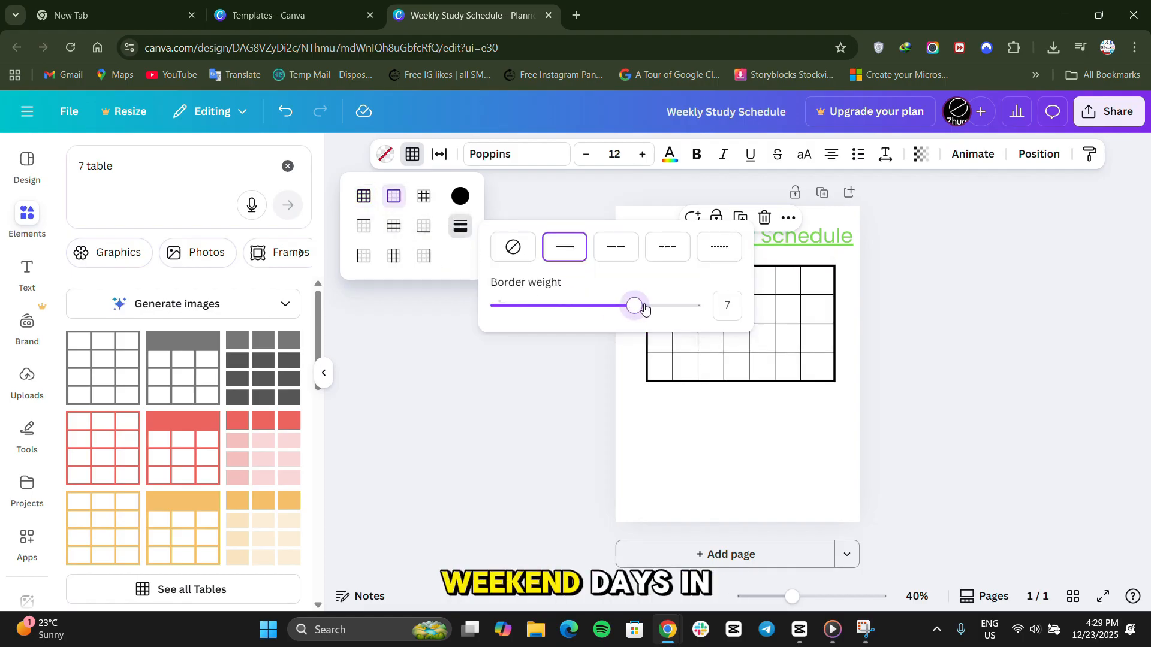
left_click(473, 416)
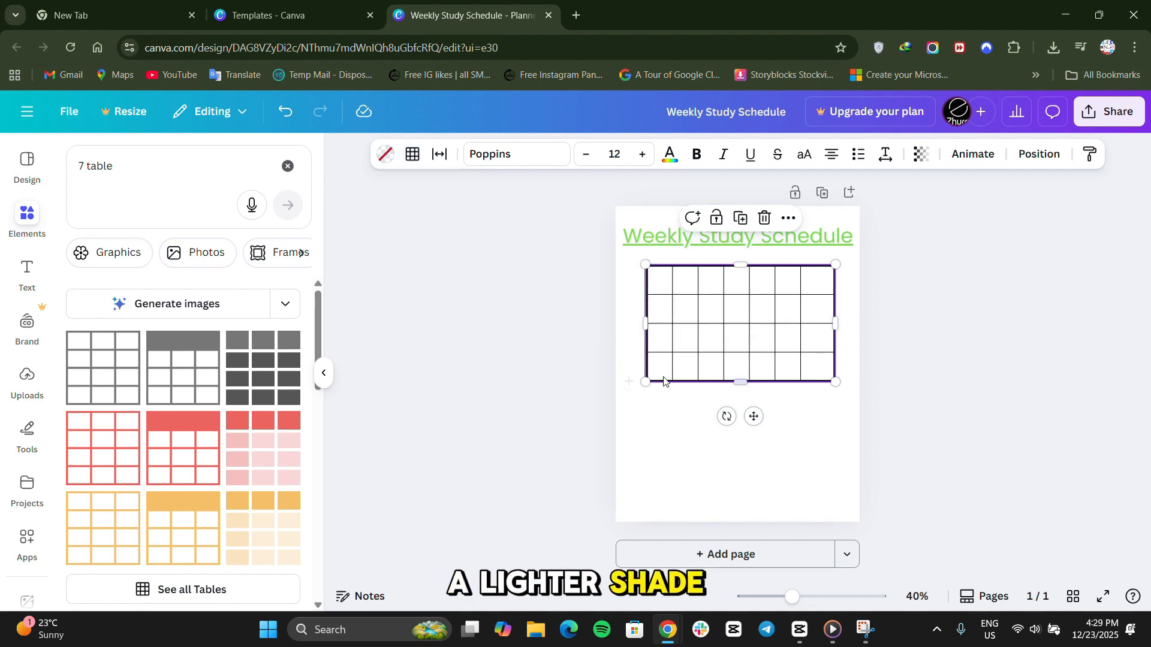
Enlarge the table from its lower corners so it spans the full page width below the heading.
left_click_drag(645, 381, 616, 412)
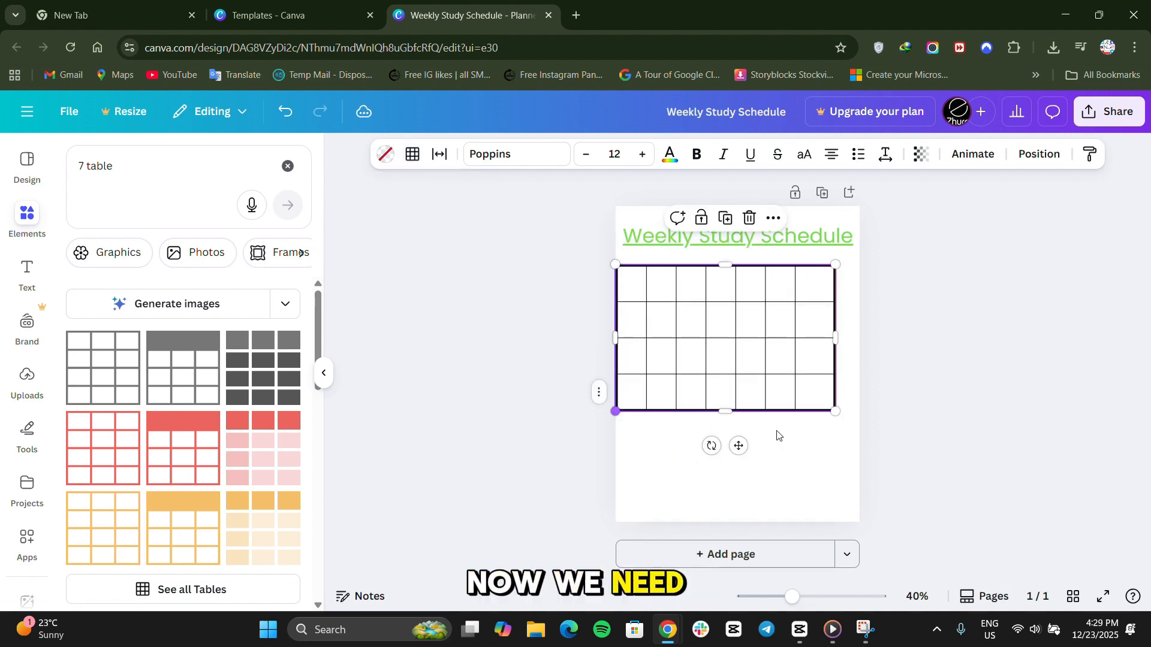
left_click_drag(835, 411, 860, 457)
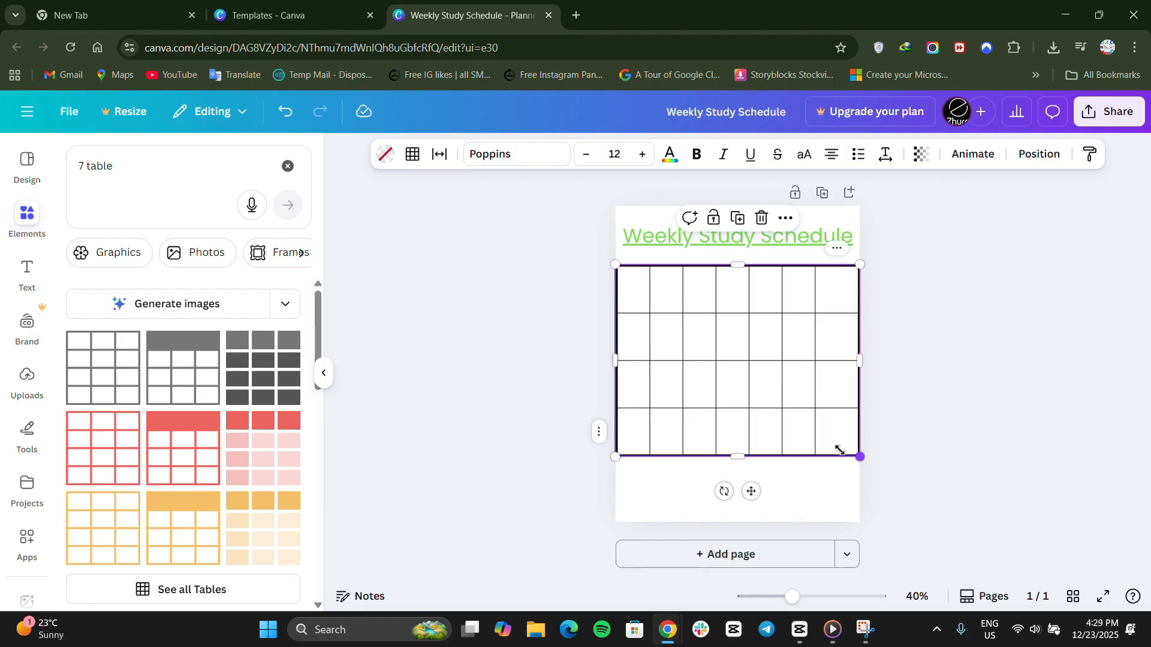
left_click(637, 299)
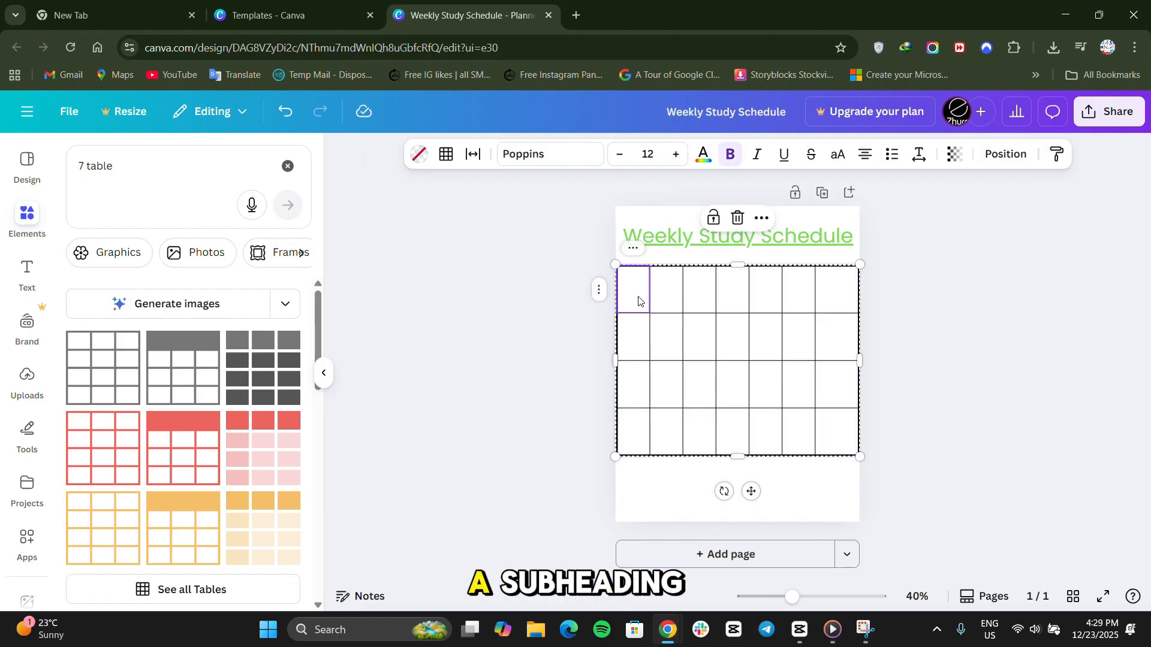
Add a subheading reading "Monday" over the first row of the table.
left_click(27, 271)
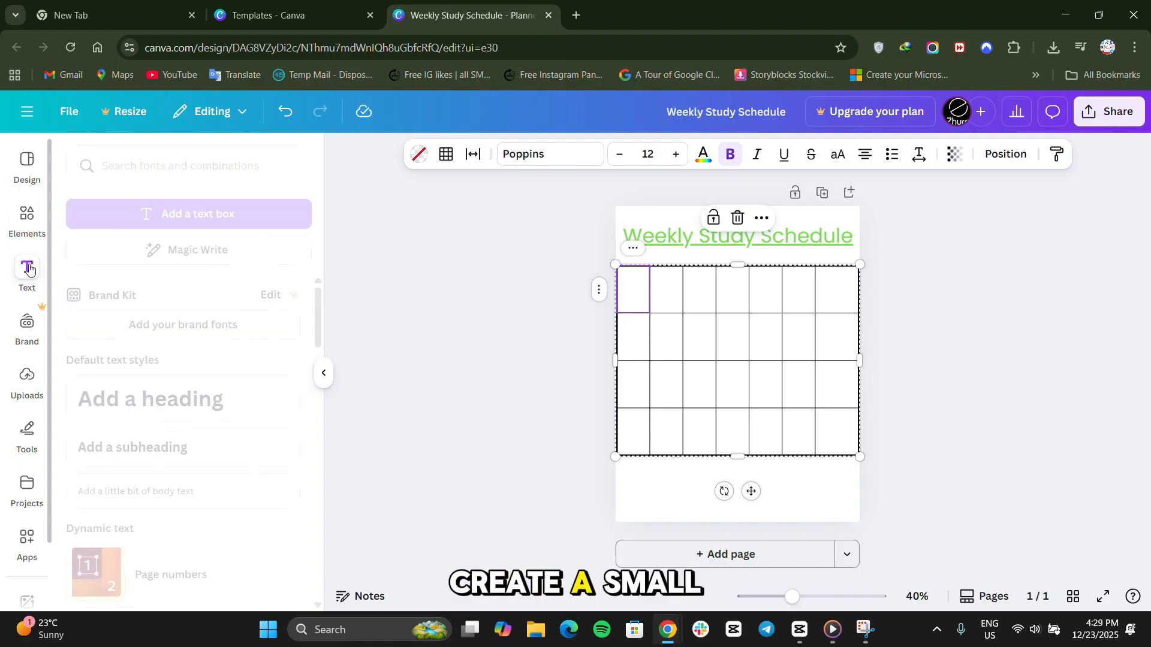
left_click(169, 446)
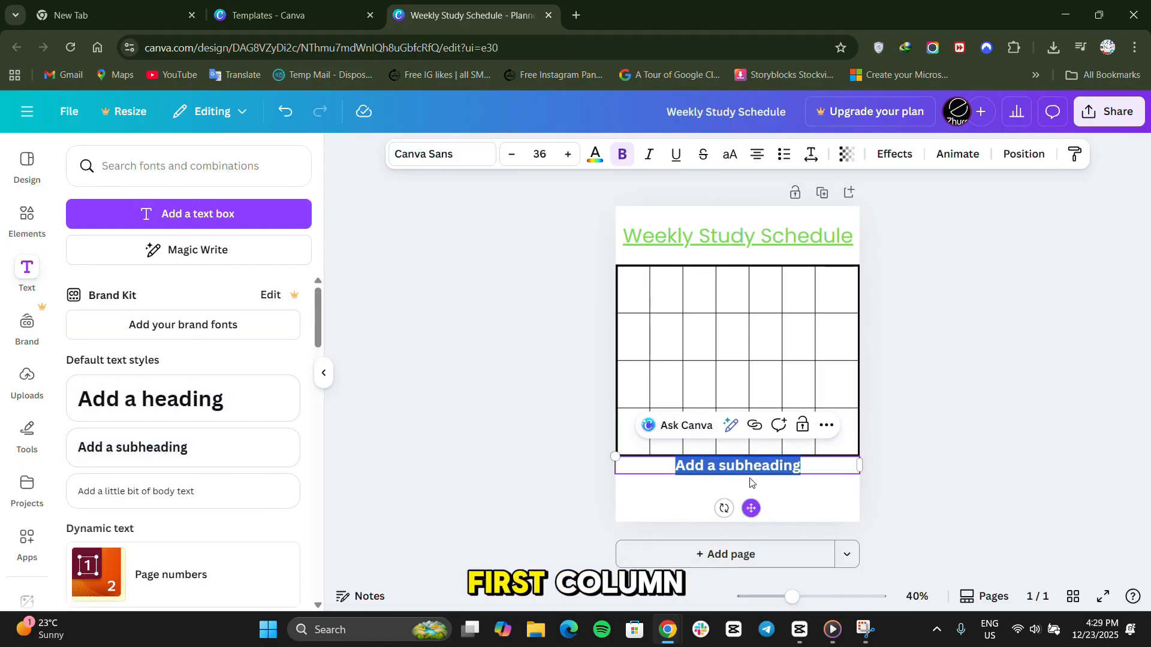
left_click_drag(751, 508, 668, 336)
type("Monday")
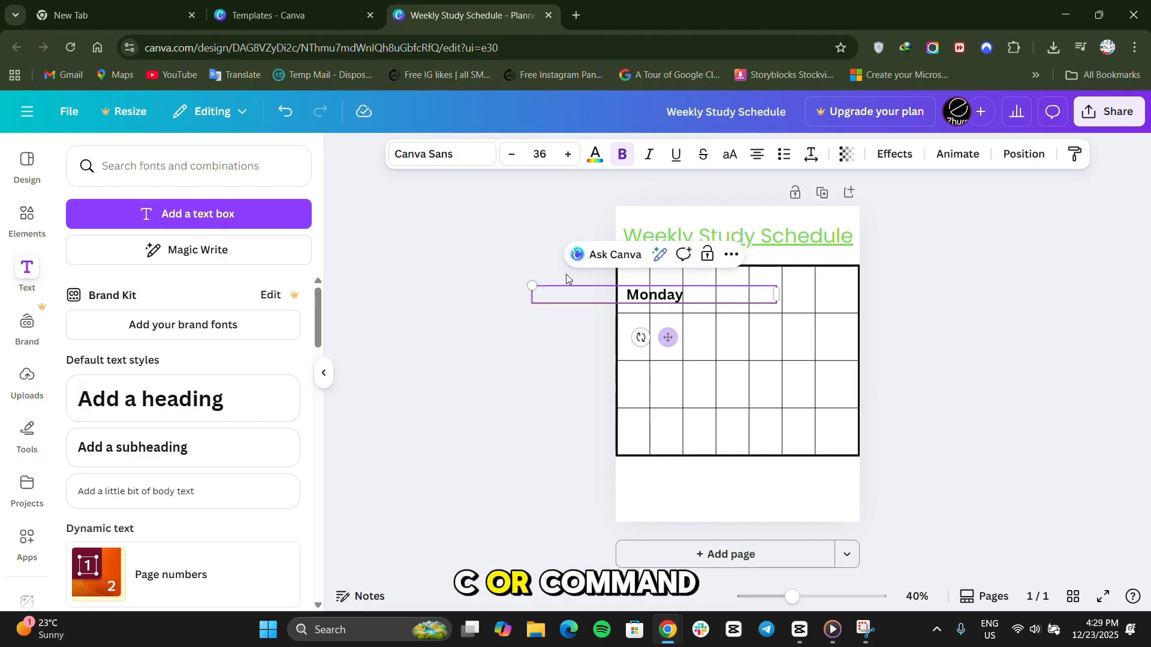
Shrink the "Monday" label to font size 13 and position its text inside the table's first cell.
left_click_drag(533, 286, 621, 293)
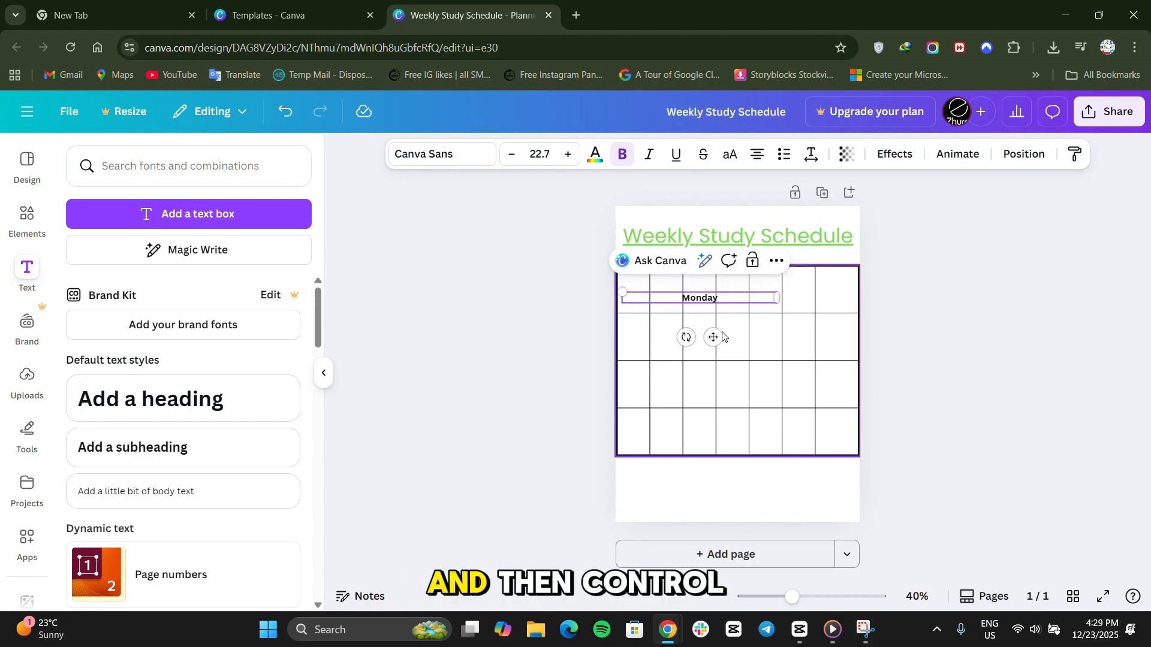
left_click_drag(713, 337, 651, 330)
left_click_drag(563, 283, 624, 289)
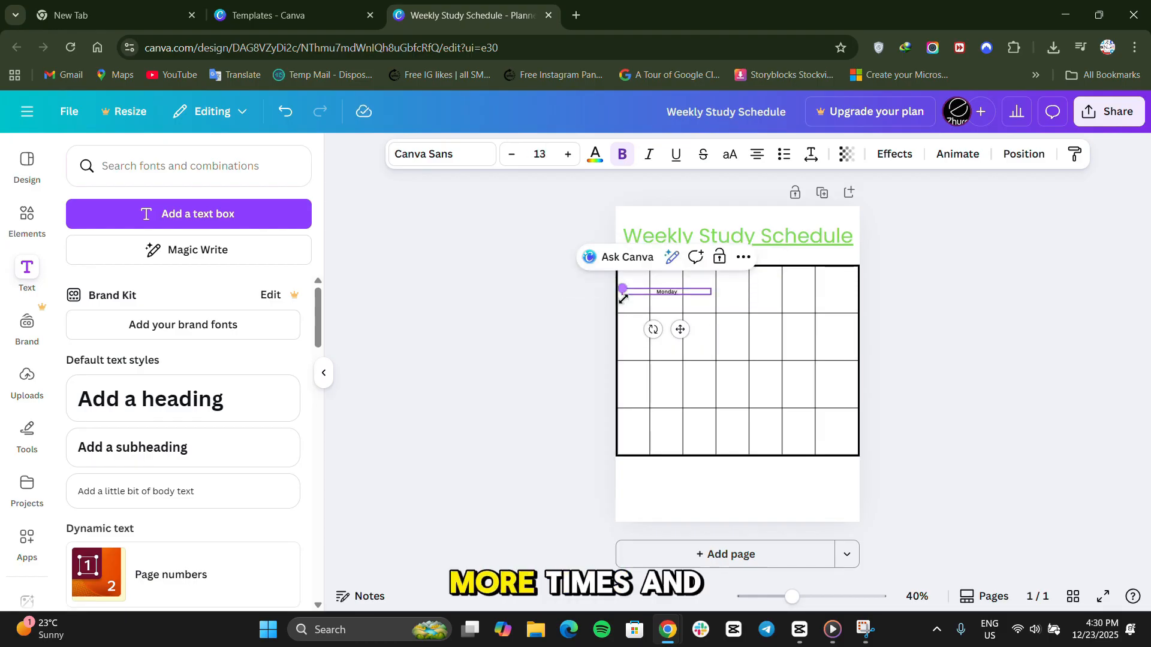
left_click_drag(661, 326, 646, 325)
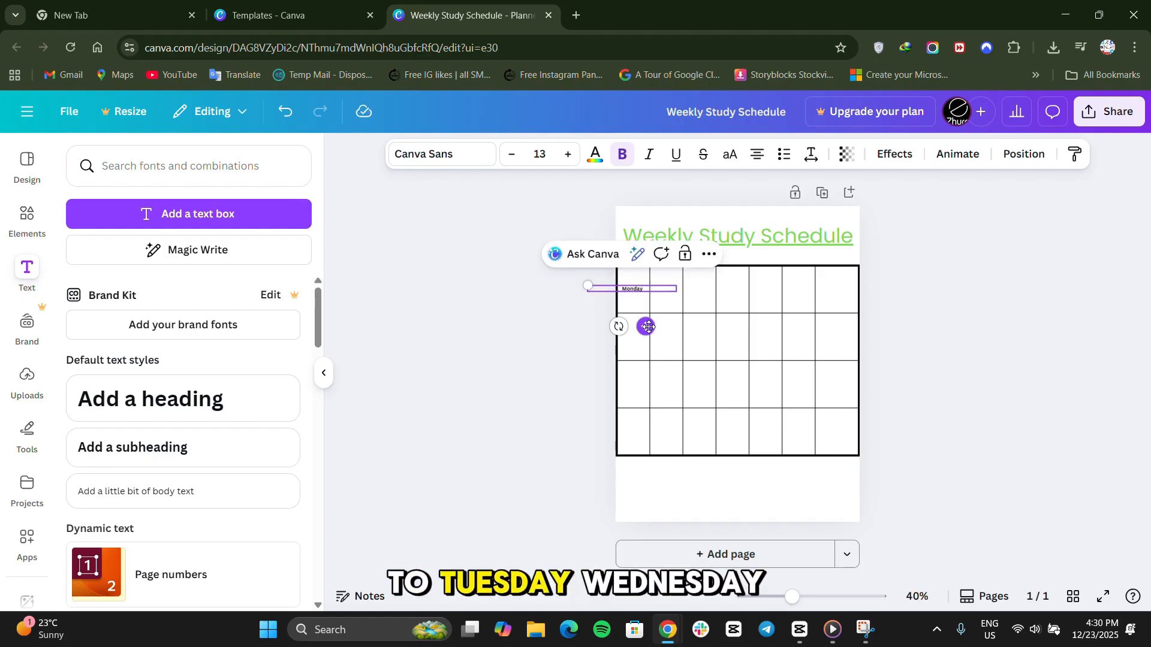
left_click_drag(646, 325, 648, 327)
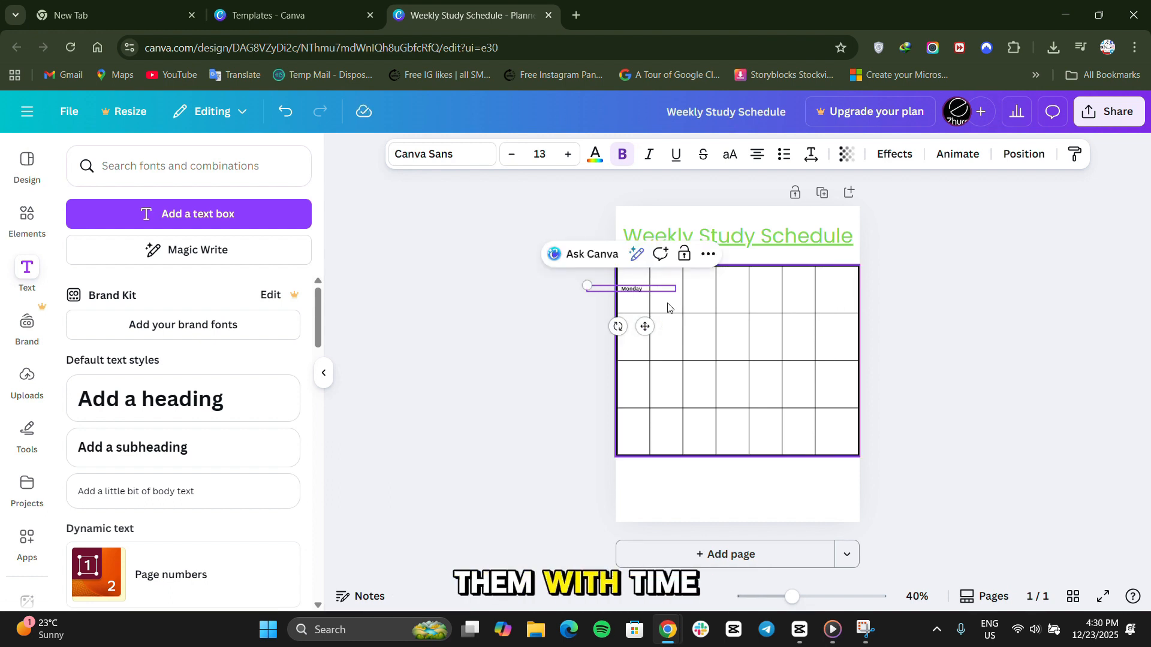
Copy the "Monday" label and paste it into the second and third cells of the table's first row.
left_click(709, 254)
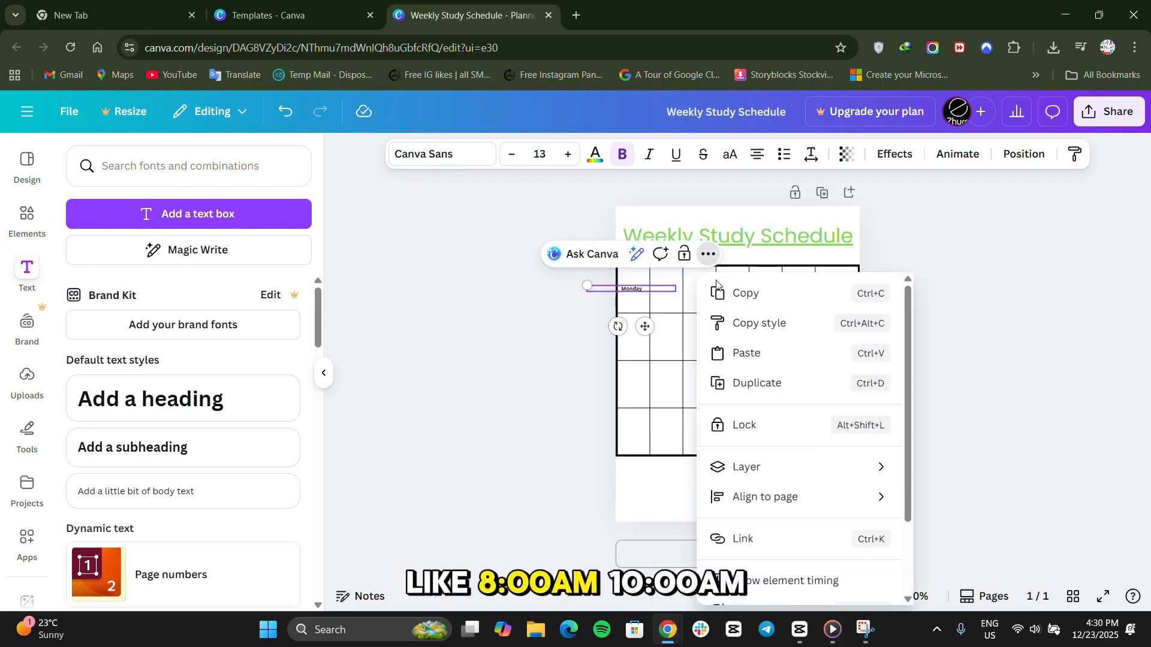
left_click(753, 295)
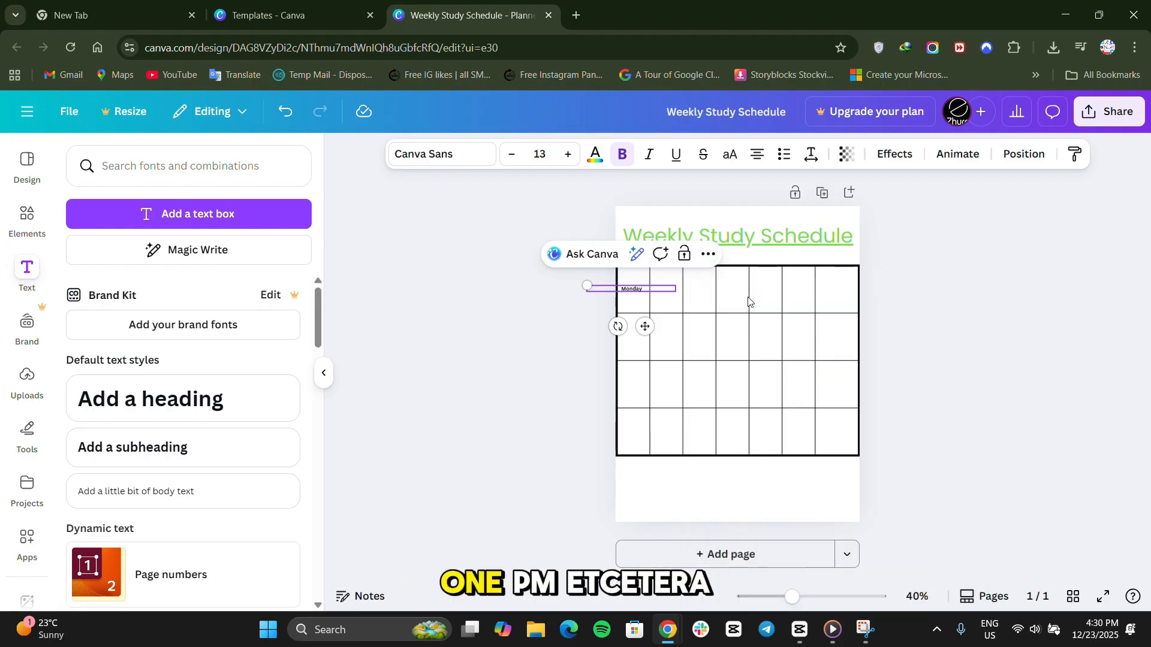
left_click(663, 303)
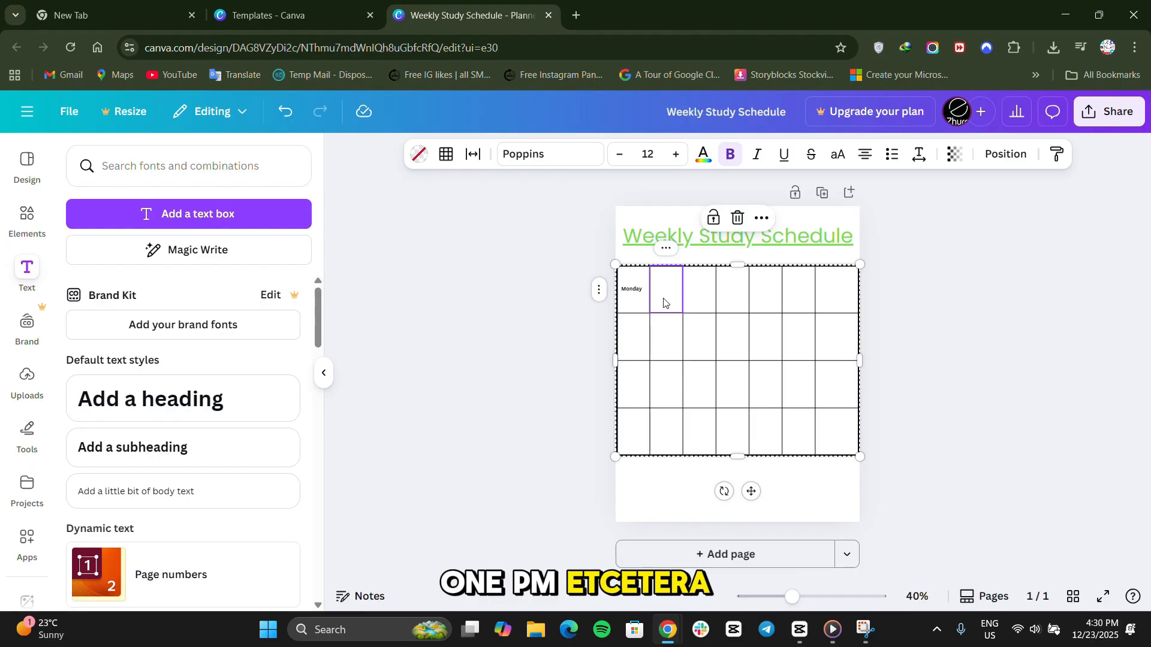
key("ctrl+v")
left_click_drag(650, 329, 713, 326)
key("ctrl+v")
left_click(555, 361)
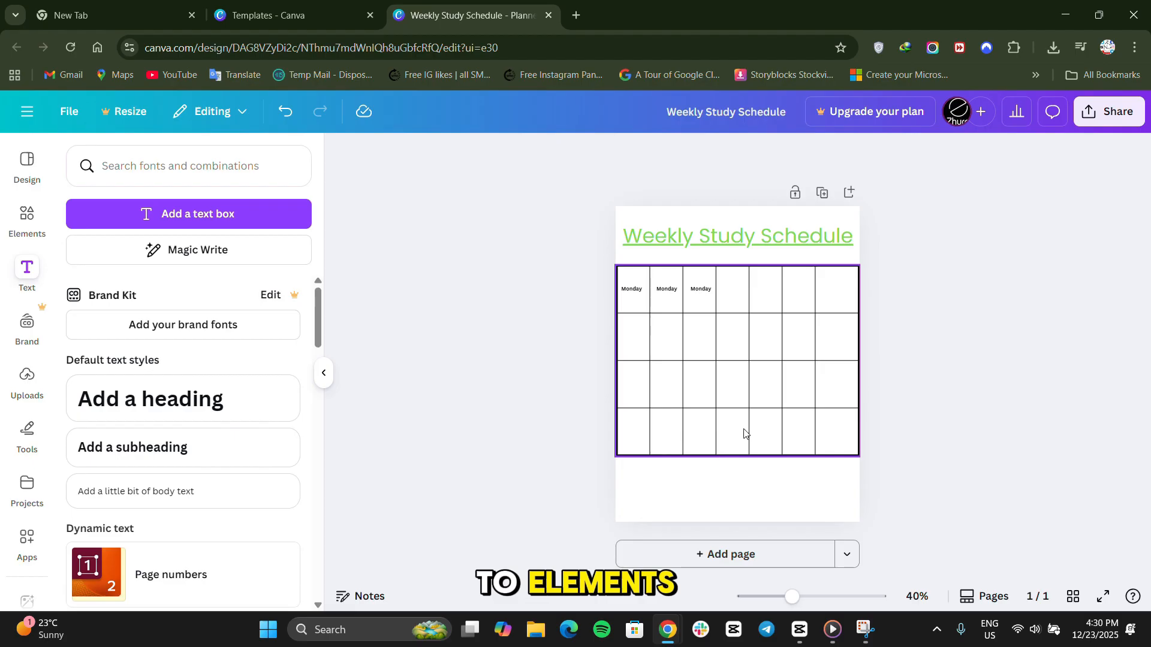
Search the elements library for "Rectangle box".
left_click(19, 226)
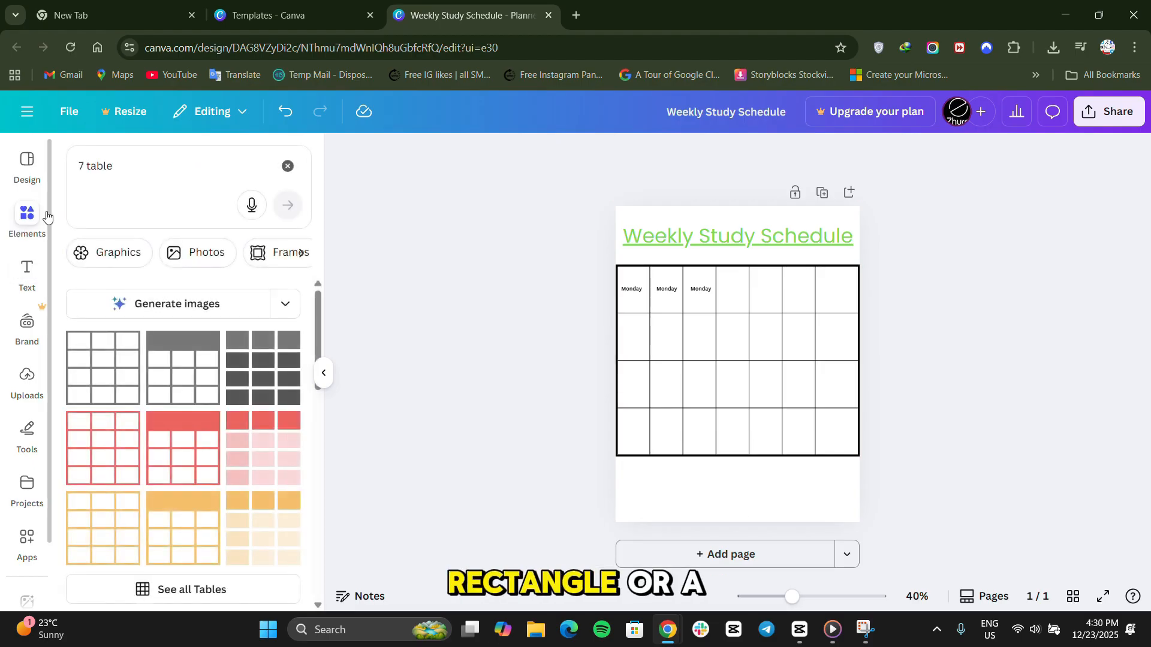
left_click(164, 171)
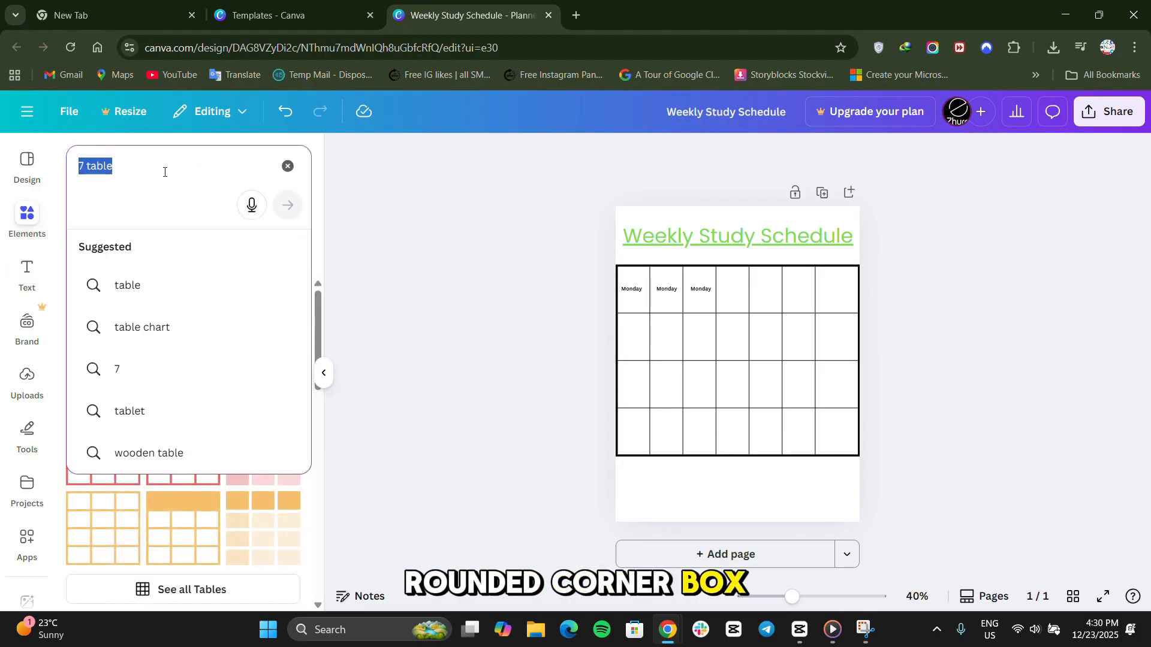
key("BackSpace")
type("rectang")
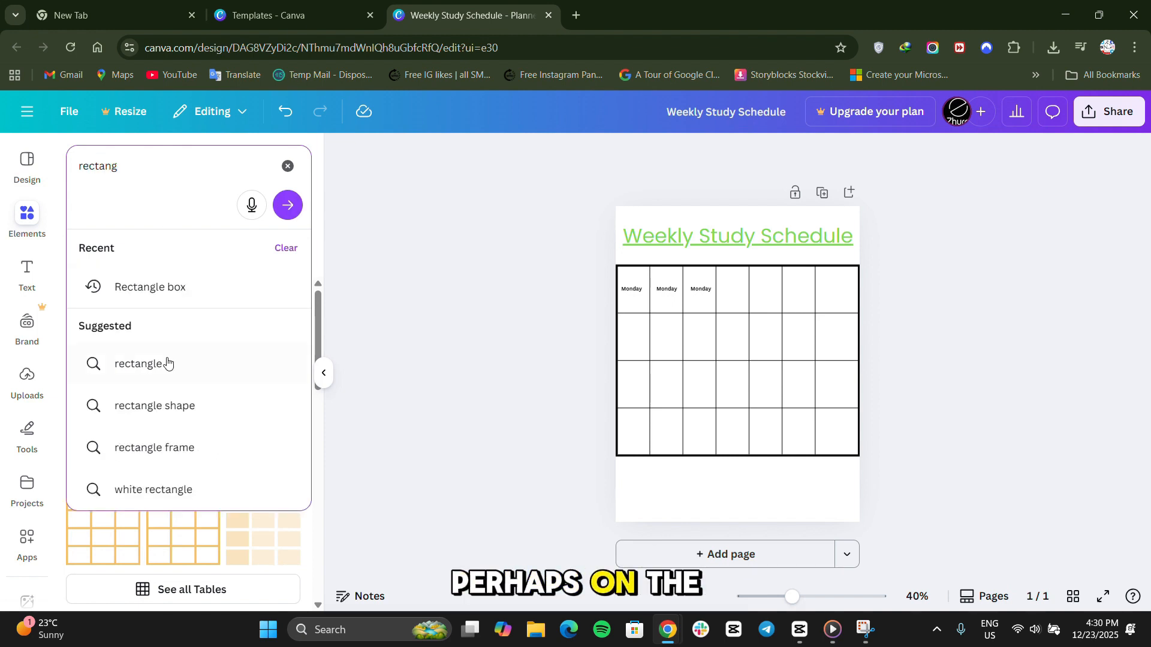
left_click(185, 294)
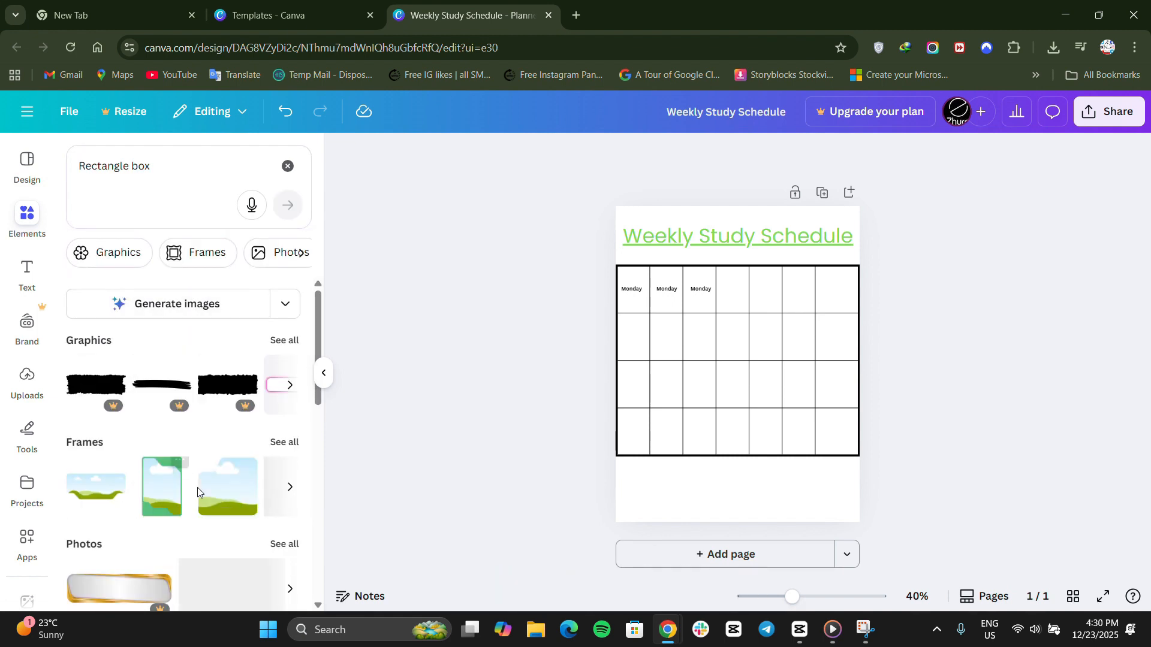
Add a solid rounded rectangle graphic below the table's right end and recolour it pink (#ff66c4).
left_click(290, 389)
left_click(144, 384)
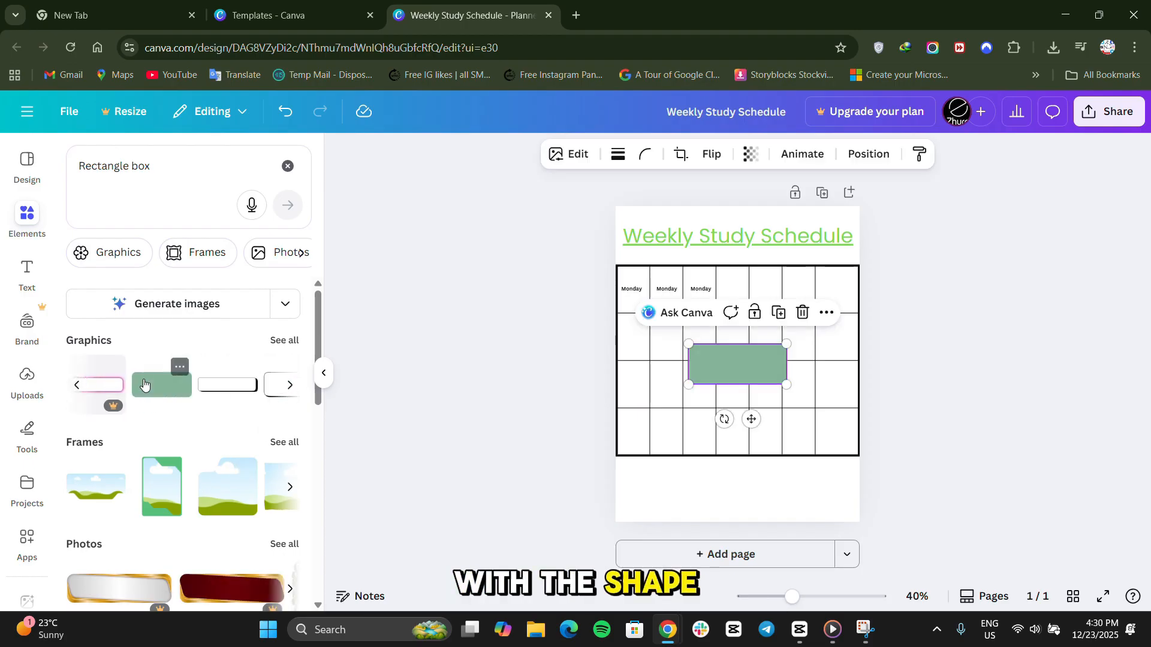
left_click_drag(746, 362, 808, 481)
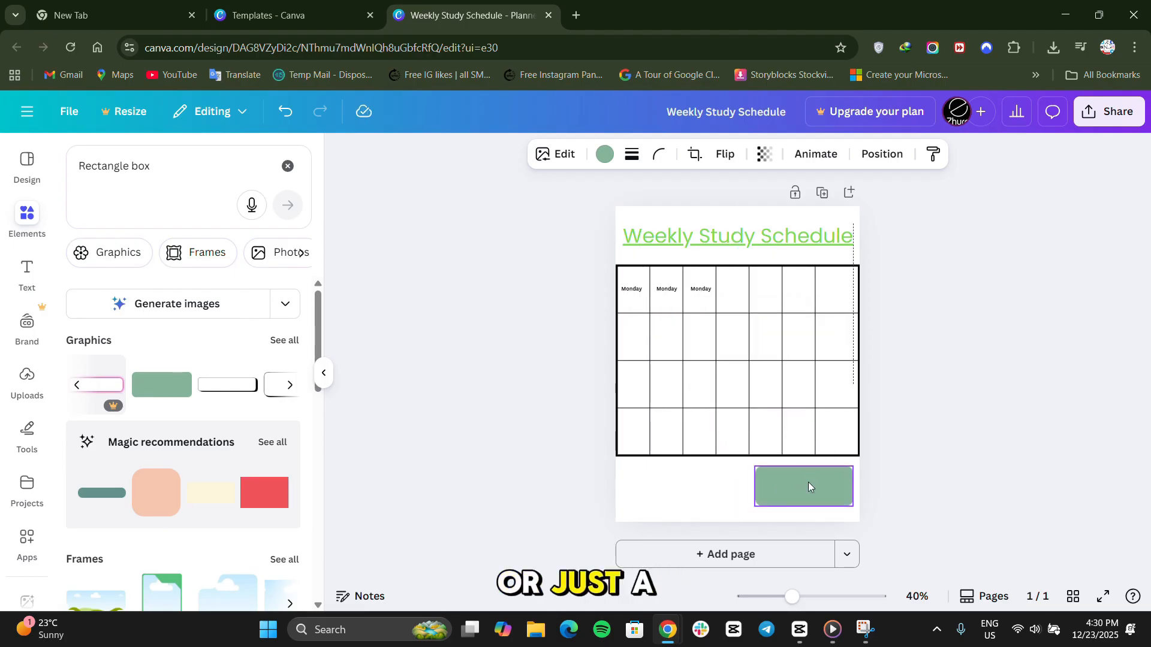
left_click(612, 154)
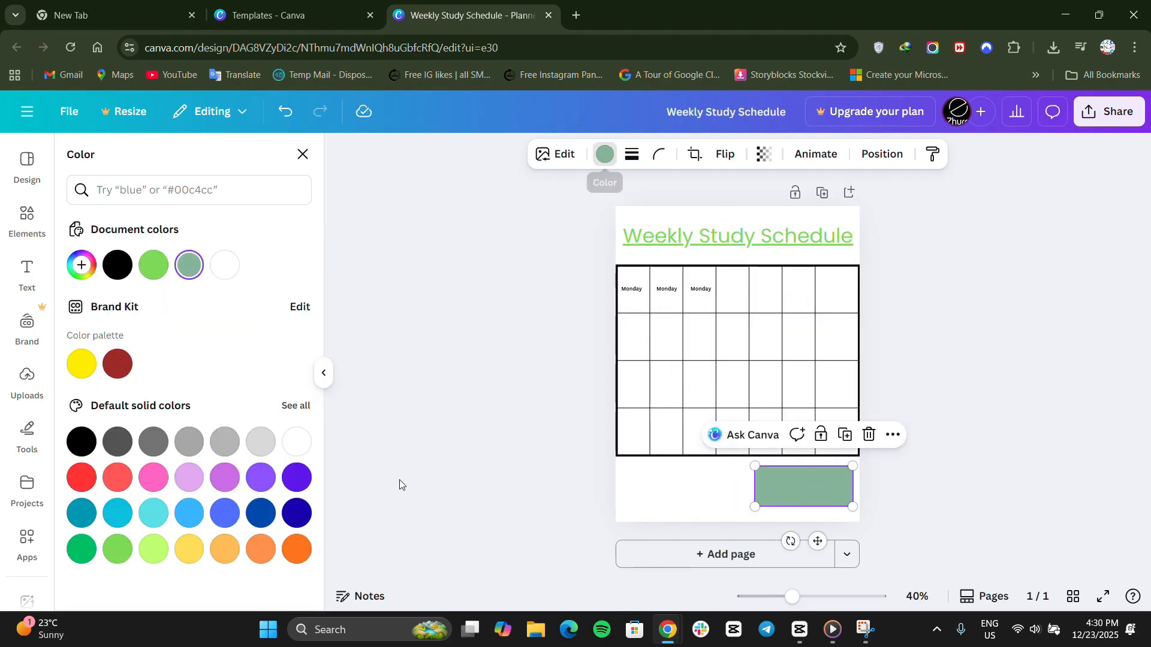
left_click(147, 477)
Add a heading text reading "weekly Goal" to the page.
left_click(26, 273)
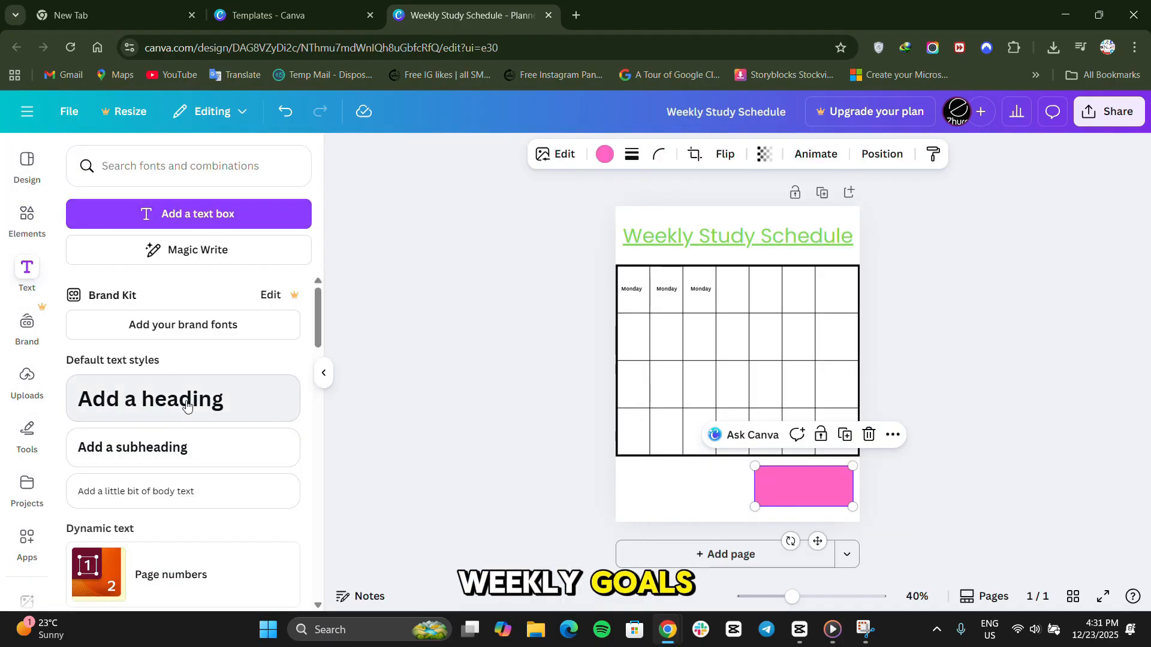
left_click(203, 399)
type("W")
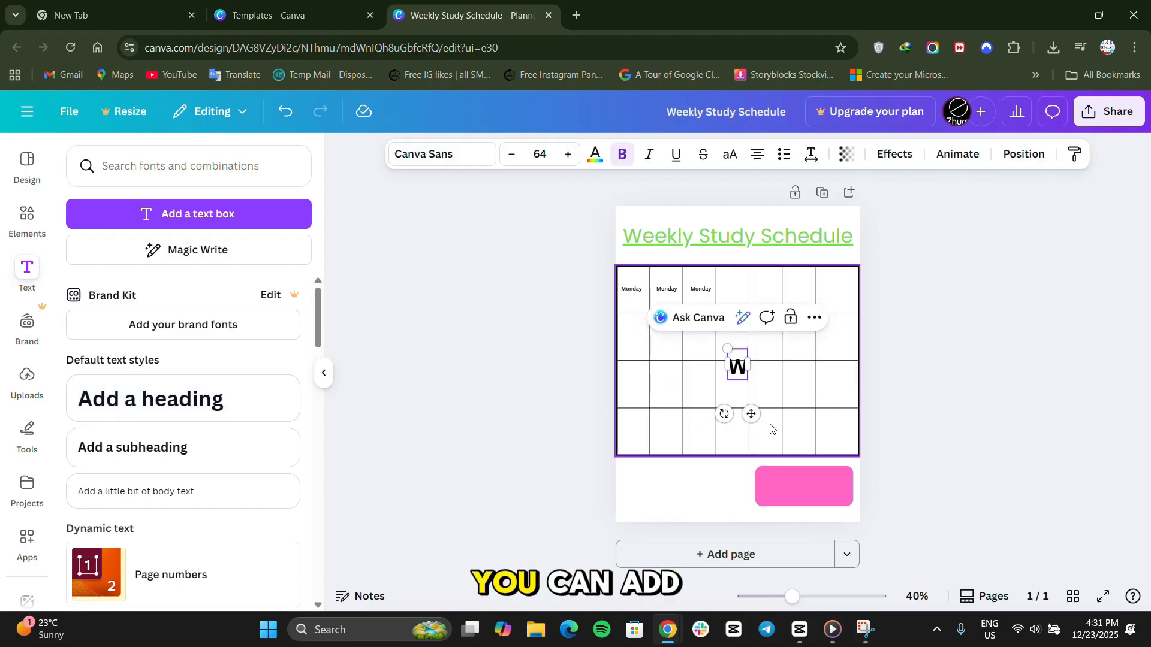
type("ekk")
key("BackSpace")
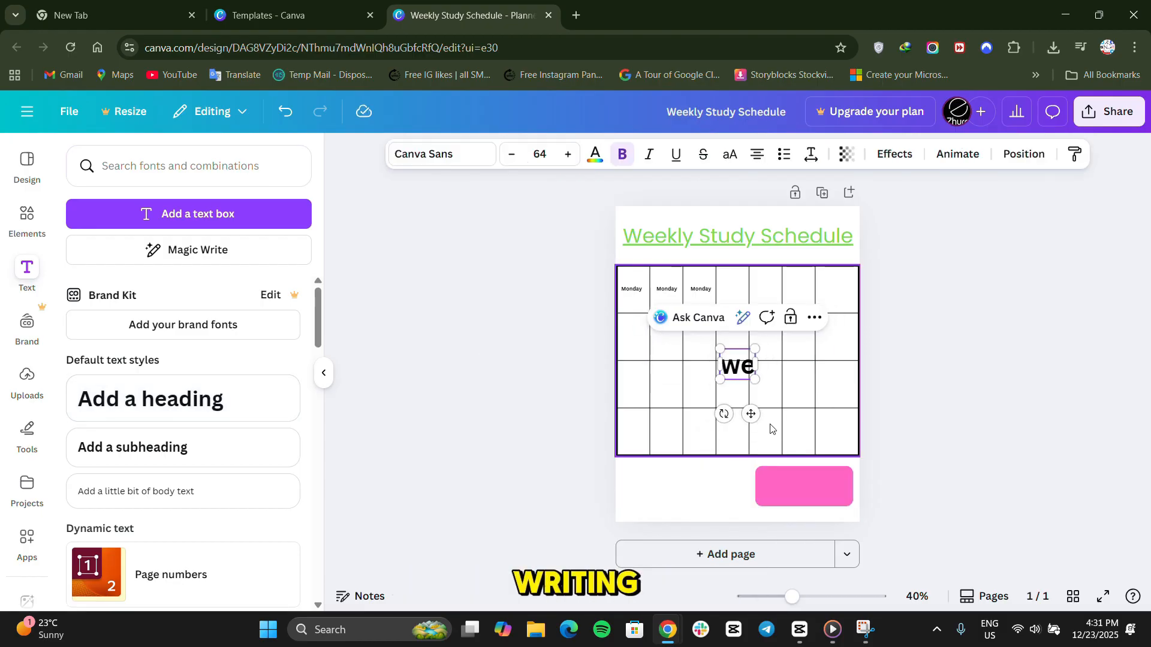
type("ekly")
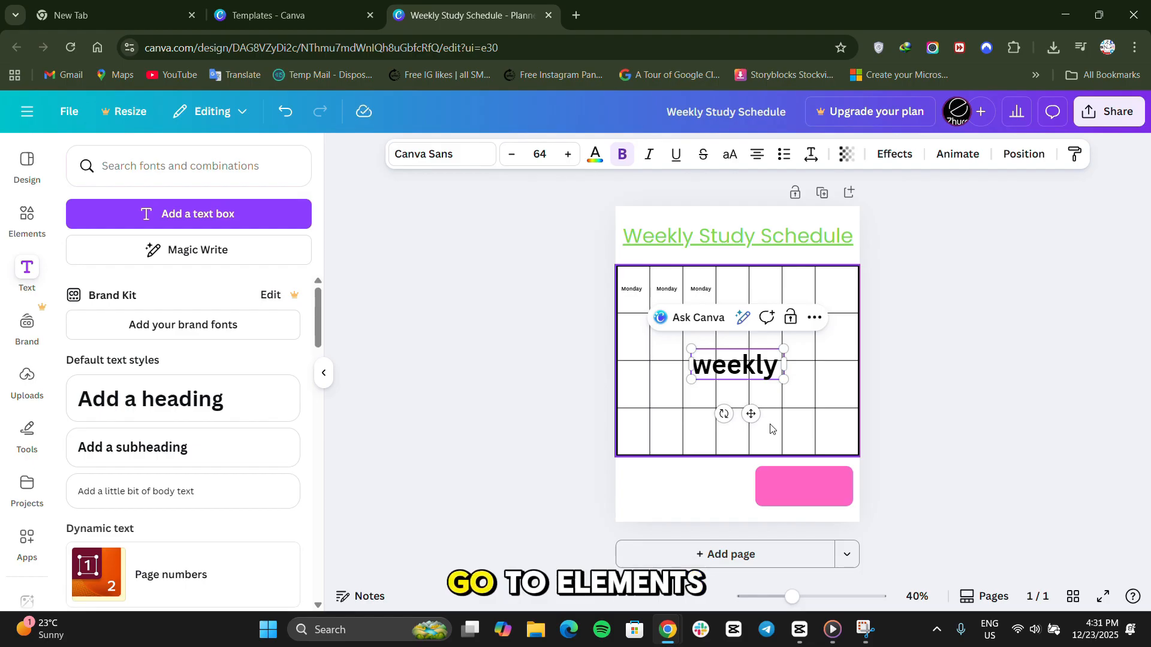
type(" Goal")
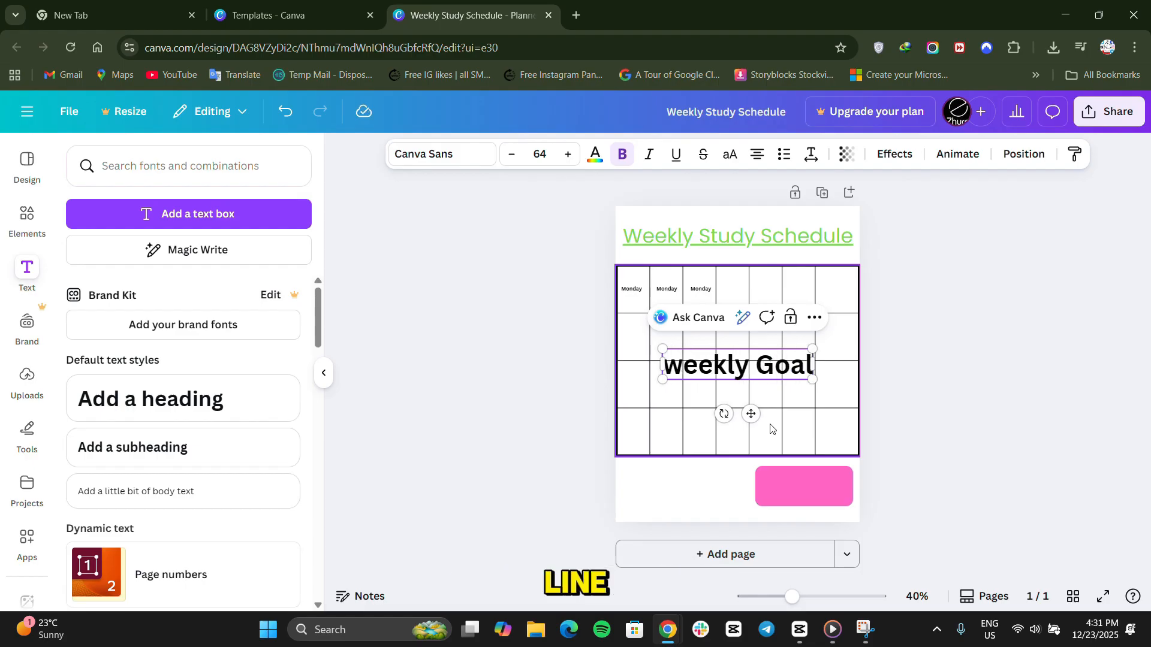
Shrink the "weekly Goal" heading and position it in the upper-left area of the pink box.
left_click_drag(751, 414, 822, 506)
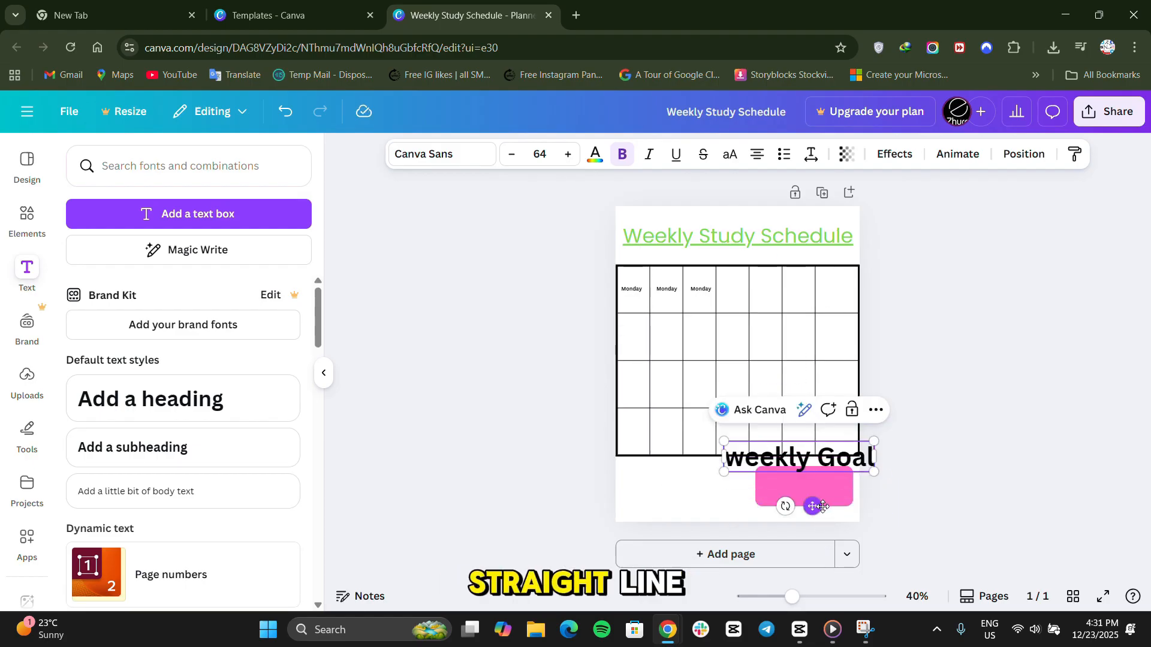
left_click_drag(868, 442, 785, 460)
left_click_drag(767, 507, 788, 481)
left_click(914, 452)
left_click(990, 314)
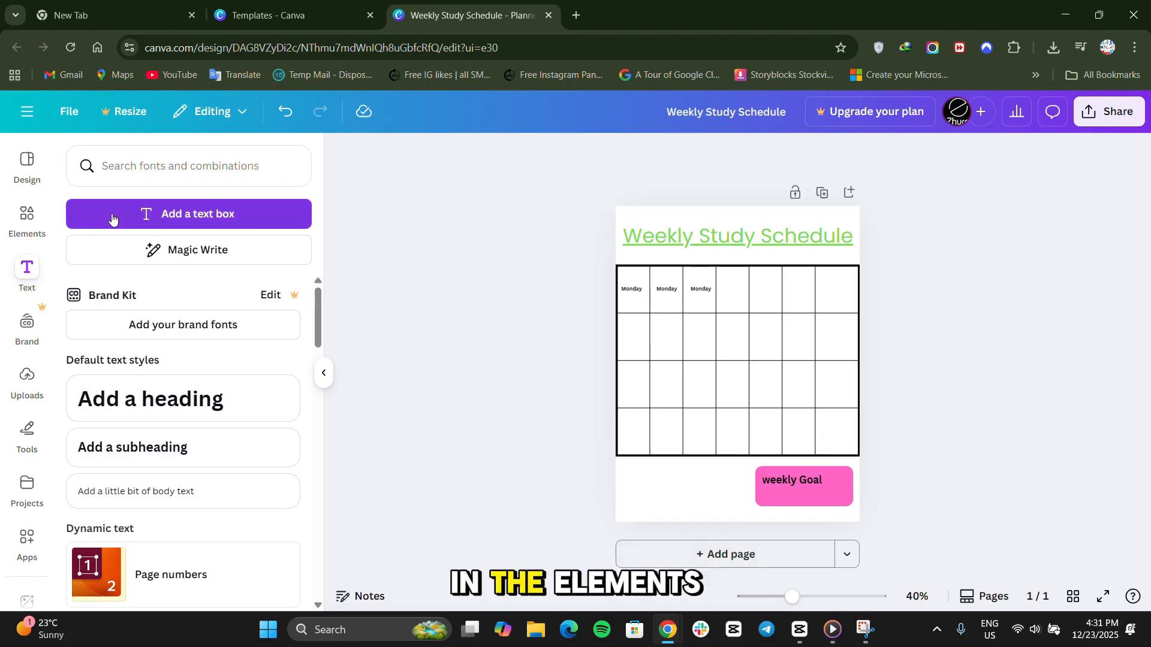
Search the elements library for "check box".
left_click(26, 223)
left_click(153, 173)
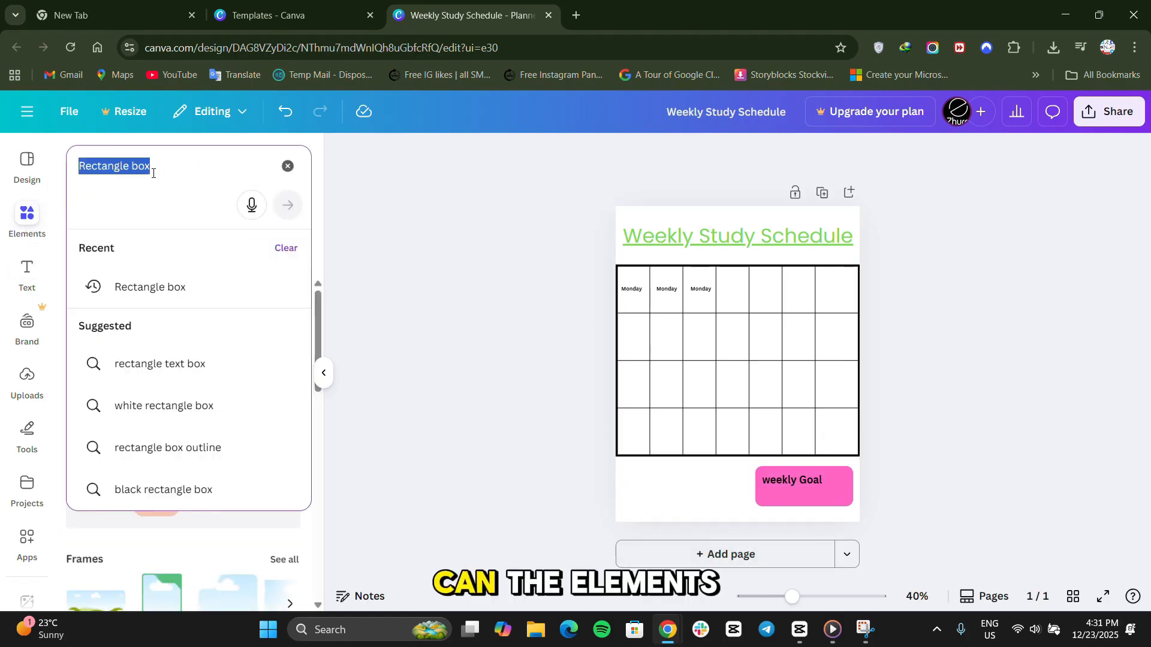
type("check")
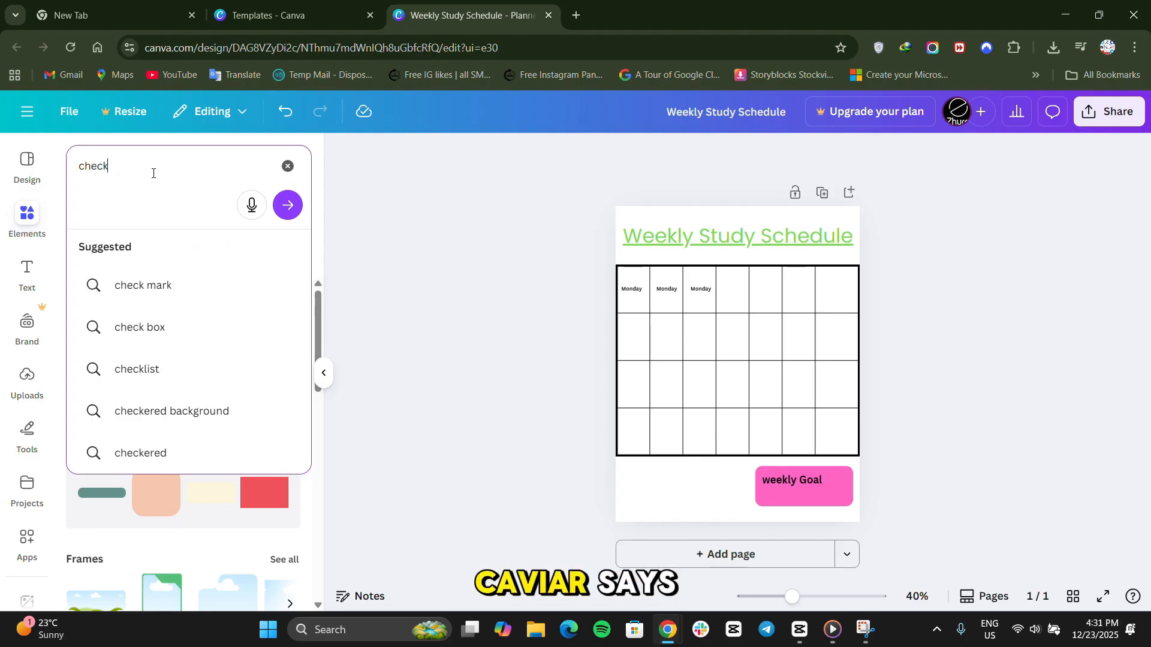
left_click(167, 334)
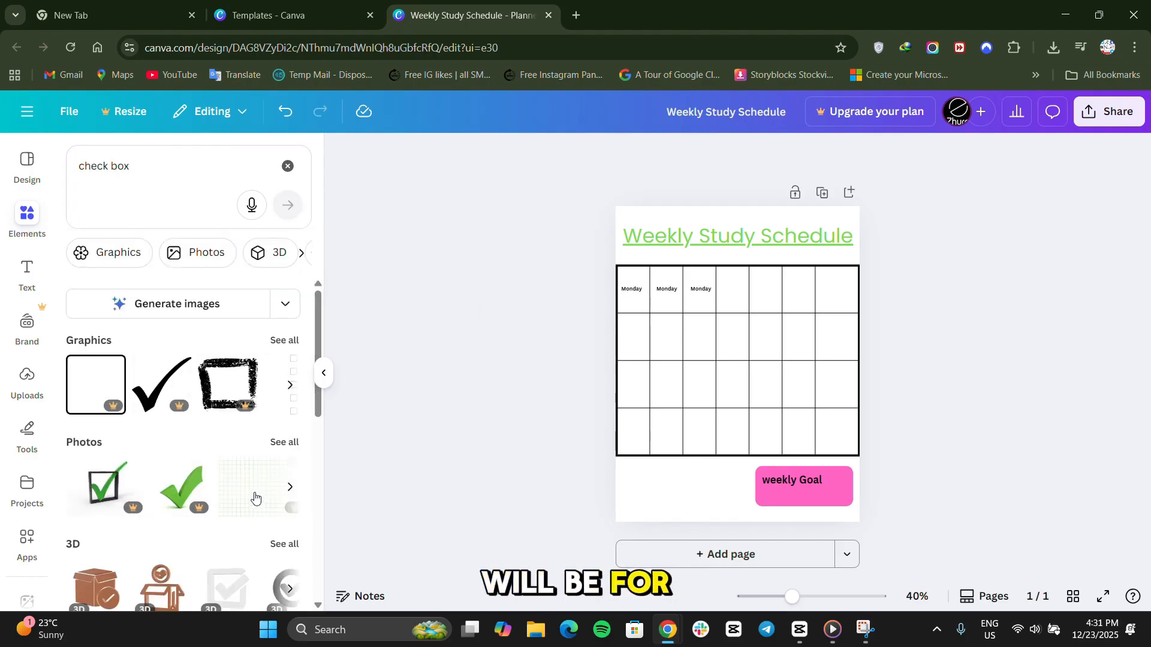
Browse the check box graphics and the other result categories for a suitable checkbox element.
scroll(242, 494, "down", 1)
scroll(242, 493, "down", 4)
scroll(282, 419, "up", 5)
left_click(290, 384)
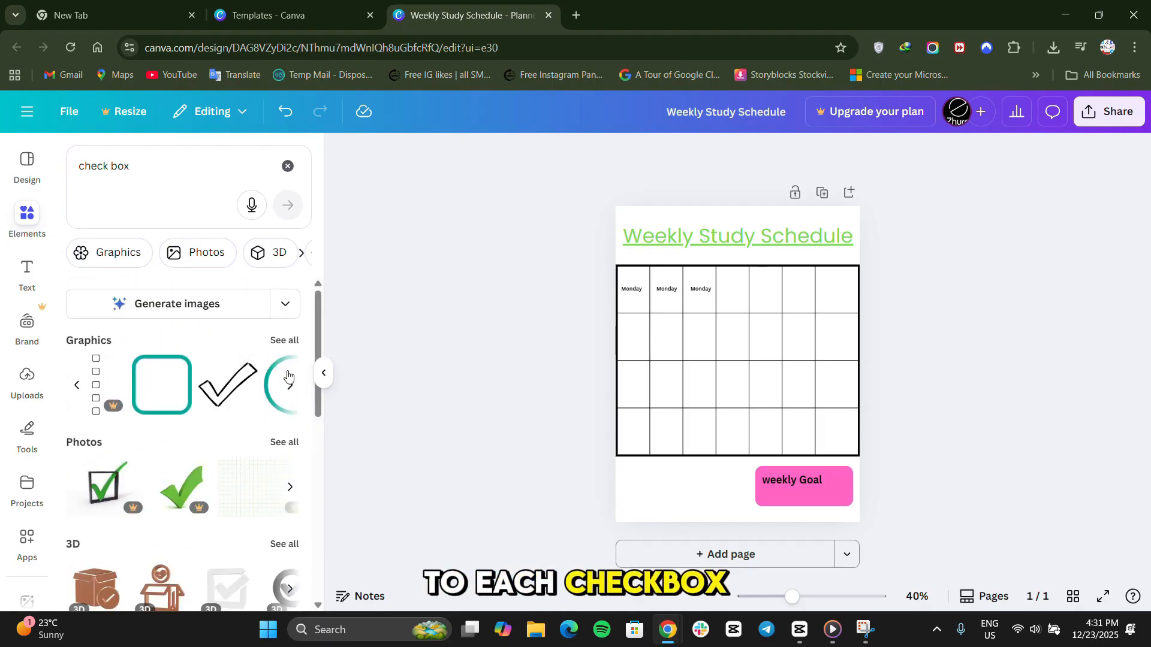
left_click(291, 385)
left_click(294, 391)
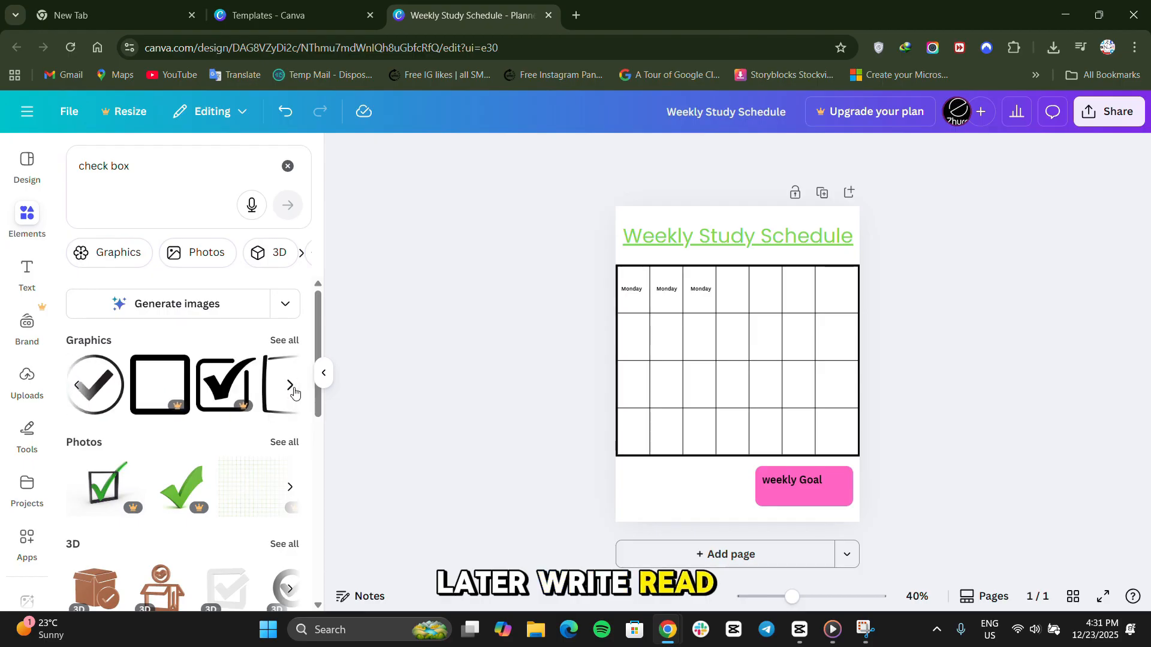
left_click(293, 390)
left_click(294, 391)
left_click(294, 391)
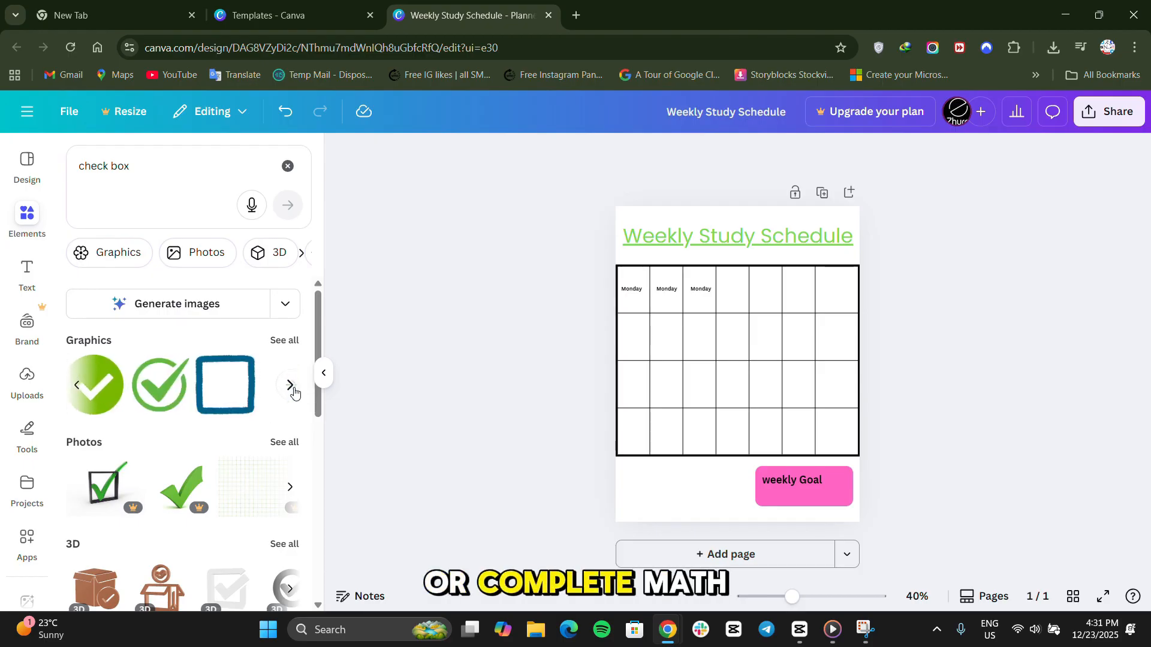
left_click(293, 391)
scroll(202, 501, "down", 8)
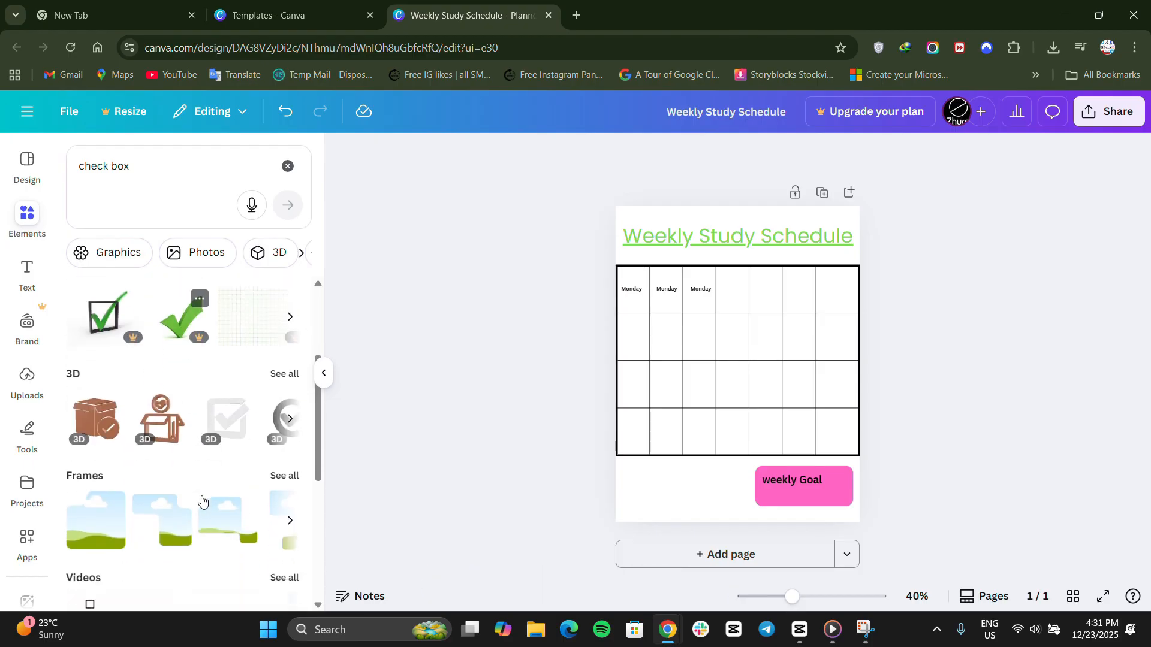
scroll(97, 421, "up", 2)
mouse_move(98, 421)
left_mouse_down()
mouse_move(336, 413)
mouse_move(637, 522)
mouse_move(632, 476)
mouse_move(398, 403)
mouse_move(116, 424)
left_mouse_up()
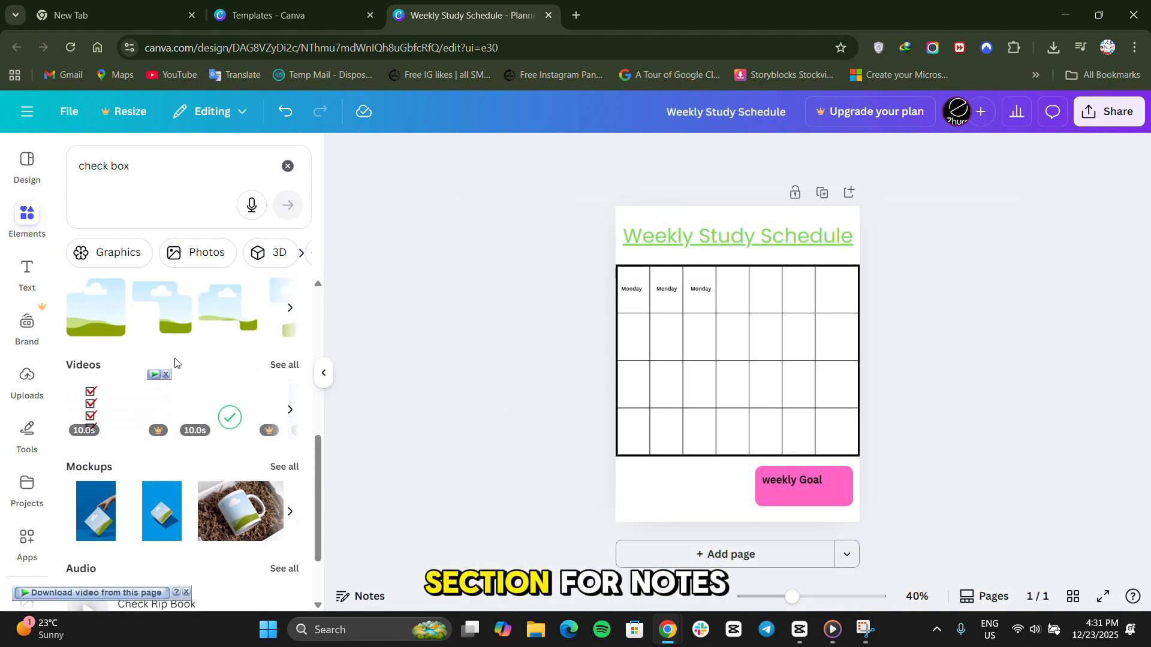
scroll(174, 366, "down", 2)
scroll(175, 358, "up", 8)
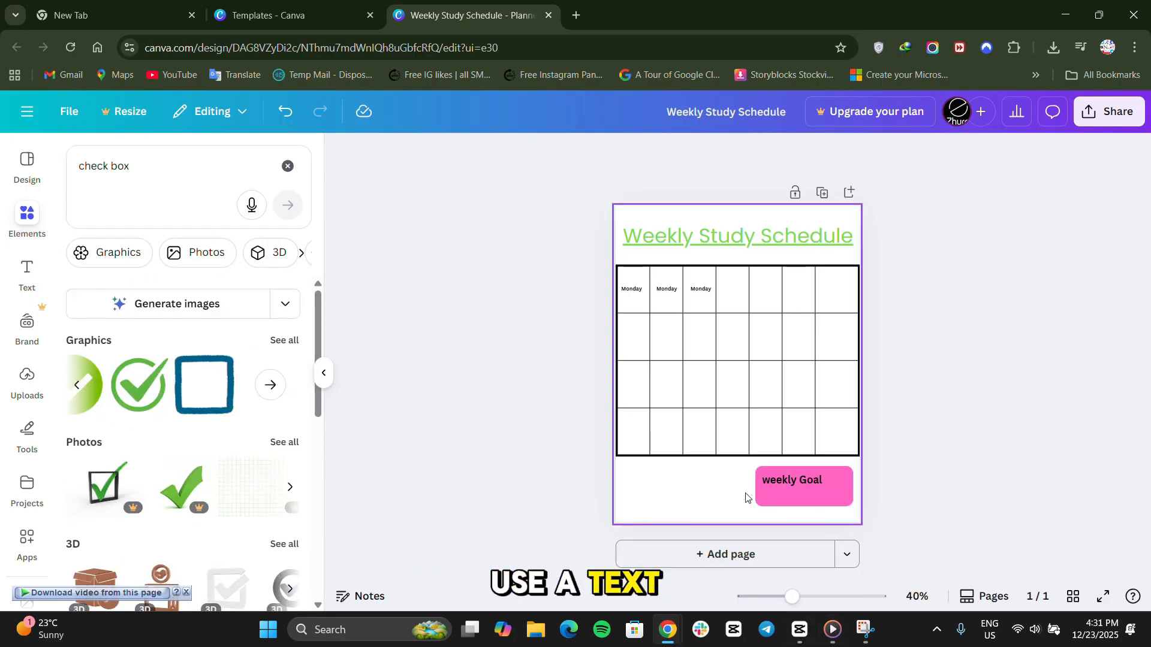
Select the pink box together with its "weekly Goal" label and scale both down below the table's right end.
left_click_drag(750, 479, 838, 487)
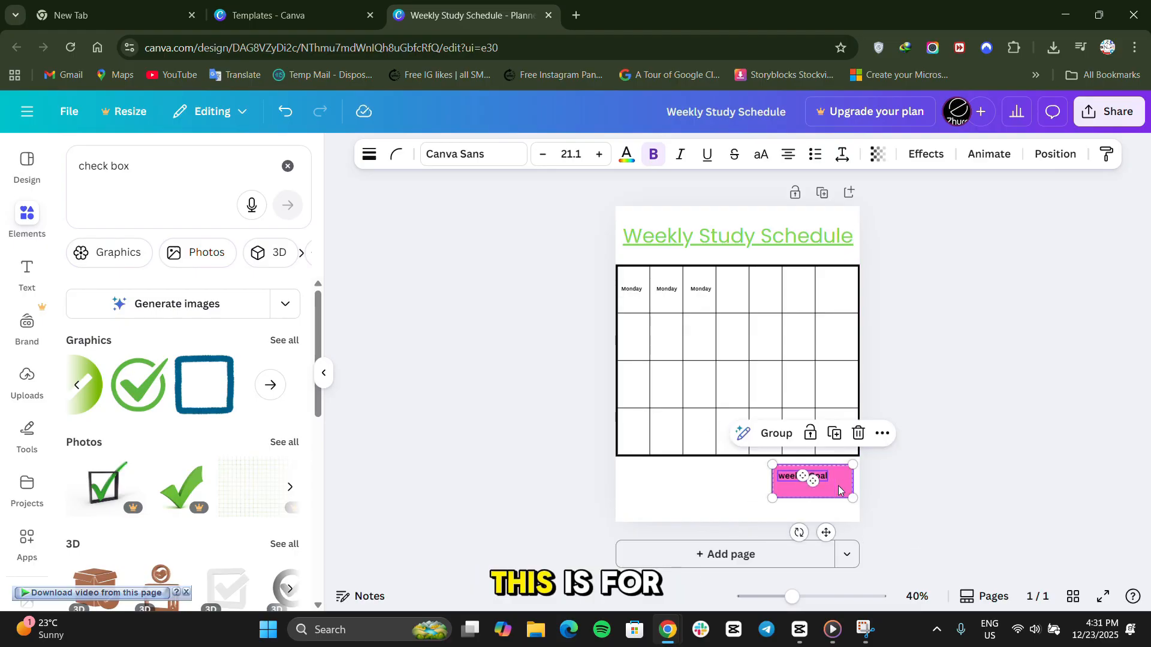
left_click(950, 463)
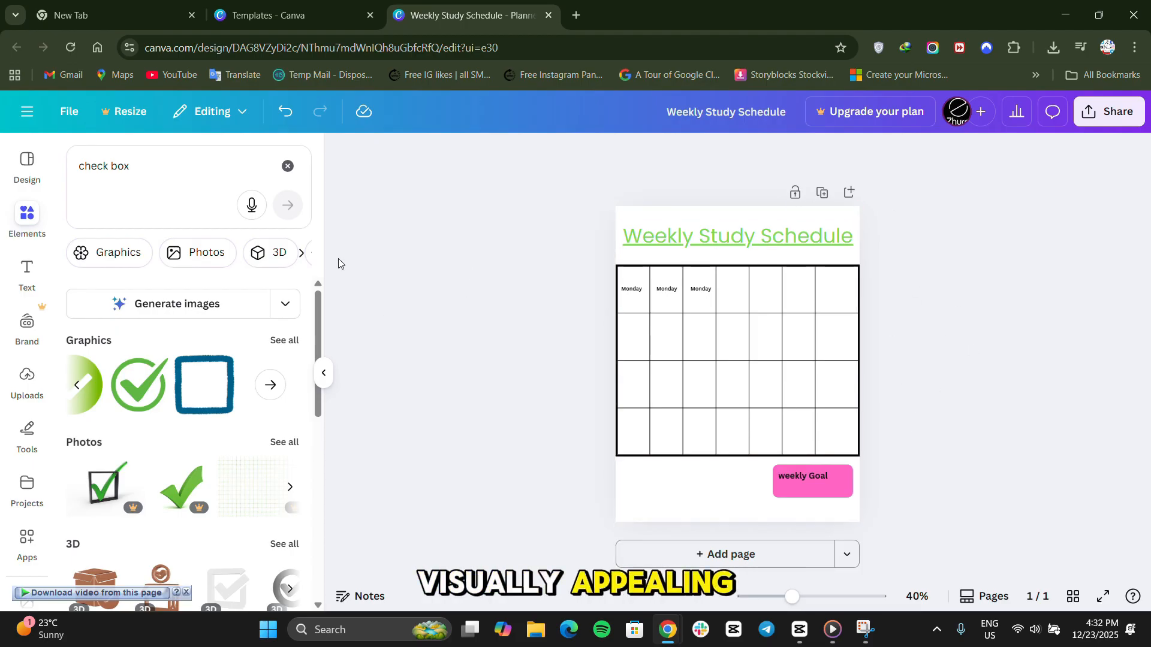
left_click(323, 375)
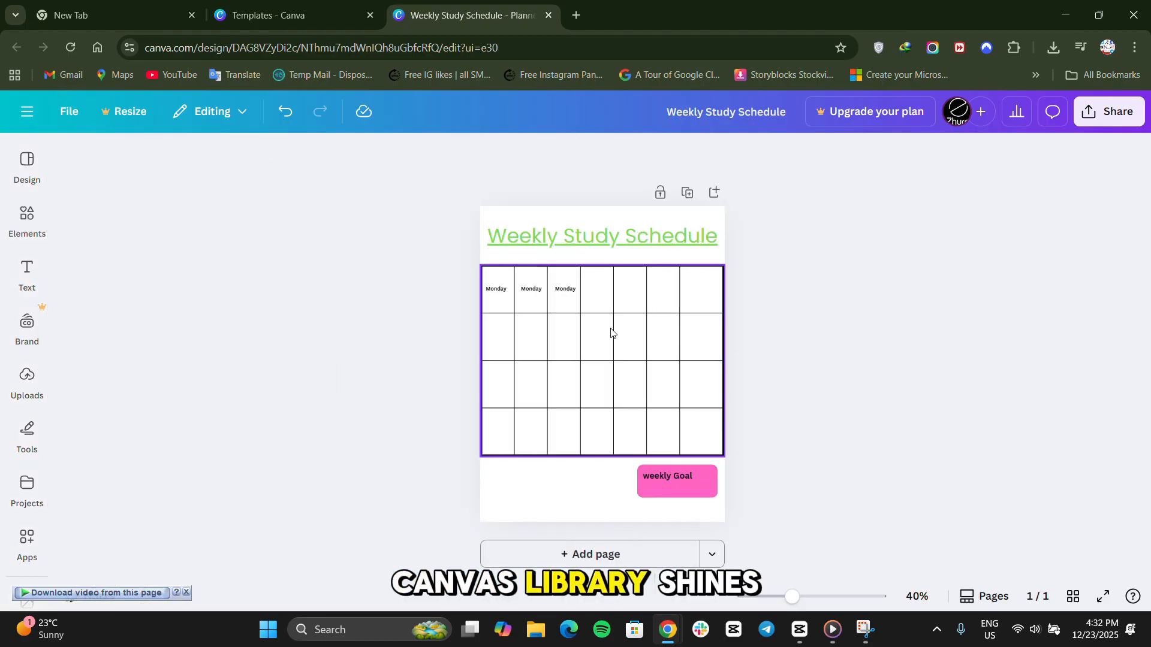
left_click(4, 224)
left_click(25, 178)
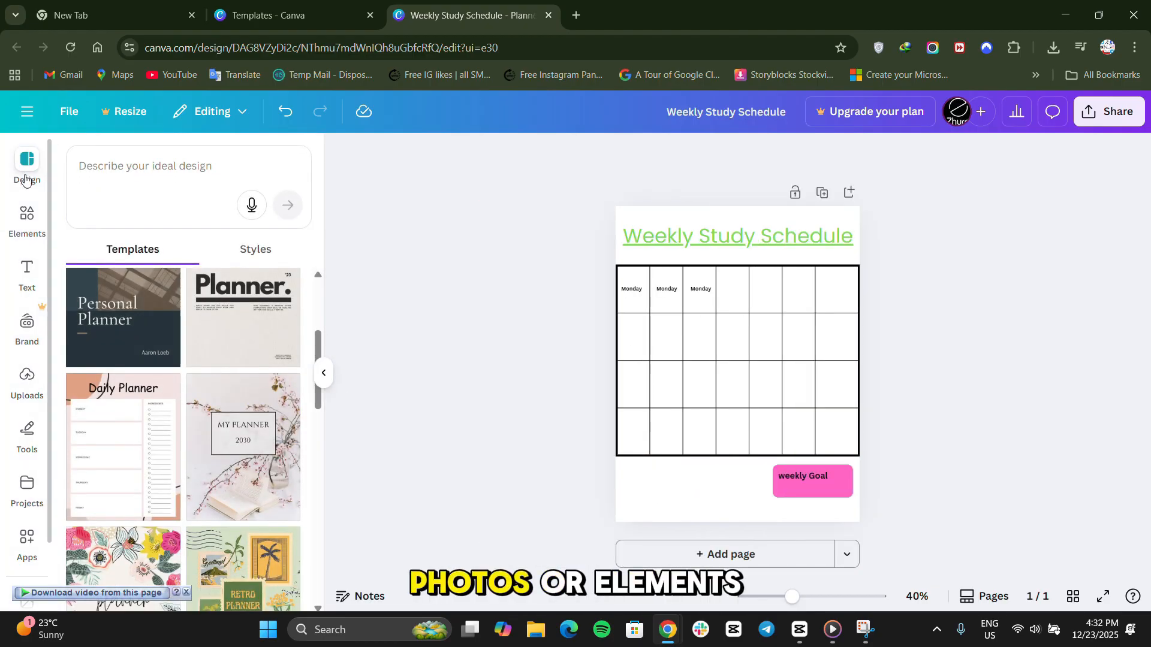
left_click(18, 377)
Search the elements library for "Books".
left_click(27, 220)
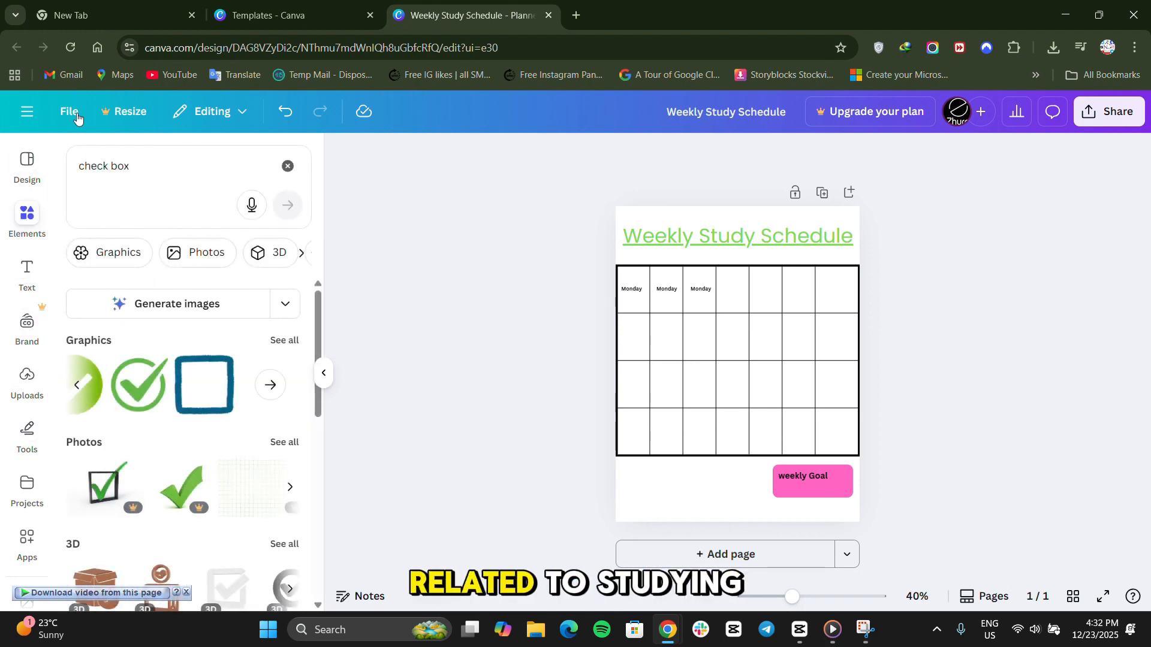
left_click(149, 168)
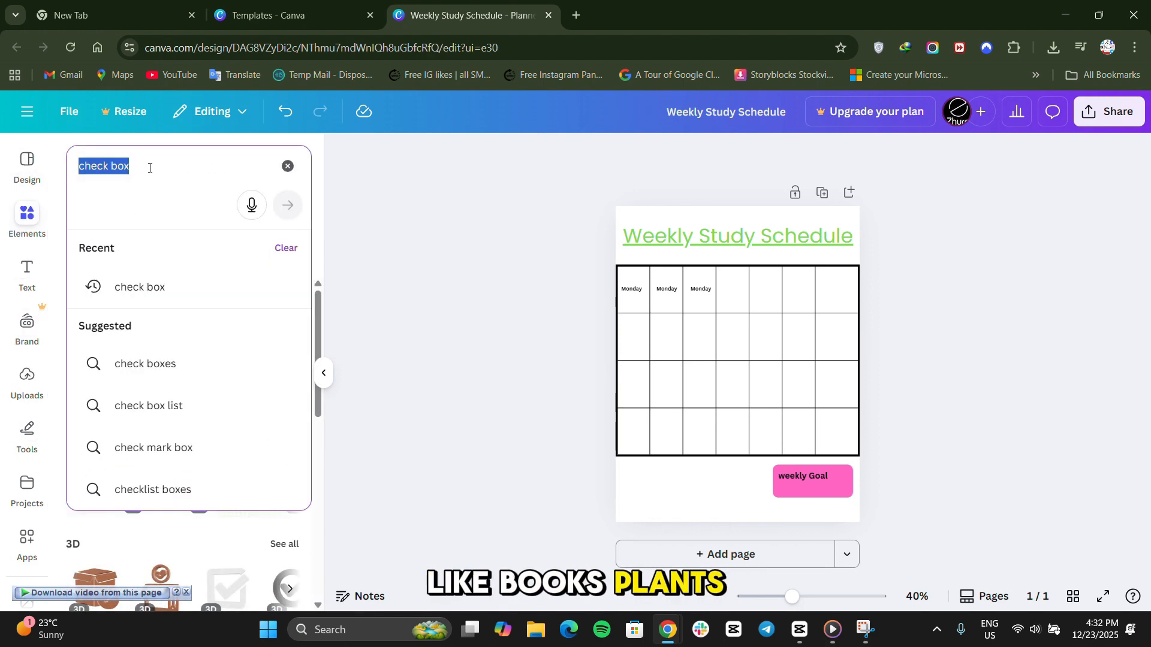
type("Books")
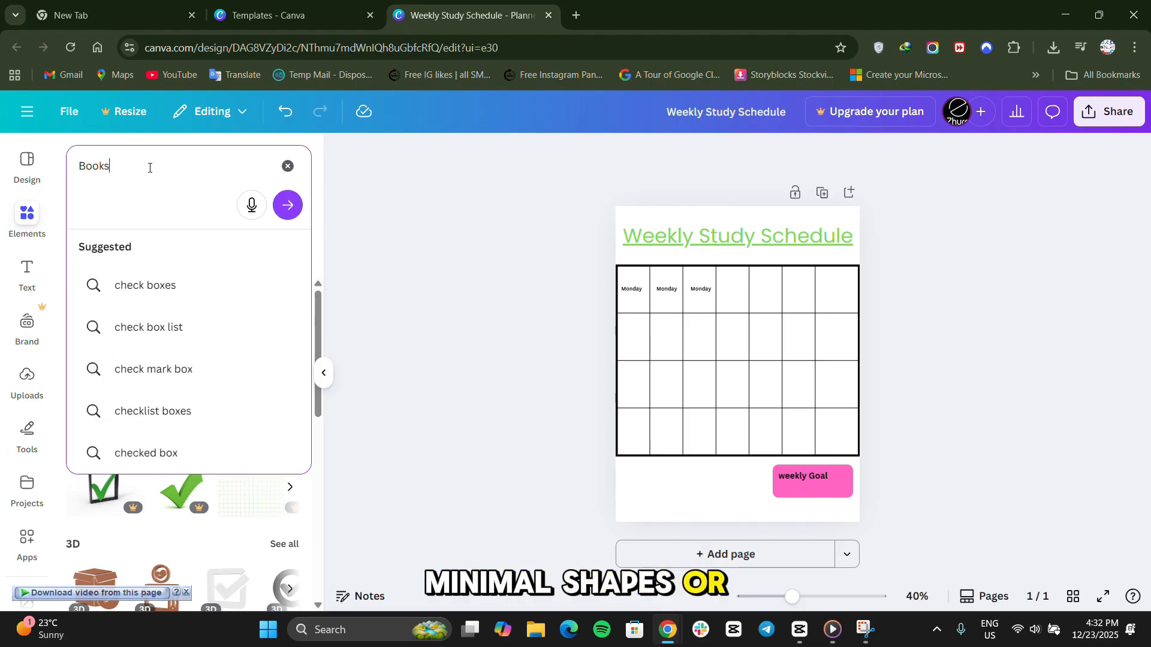
key("Return")
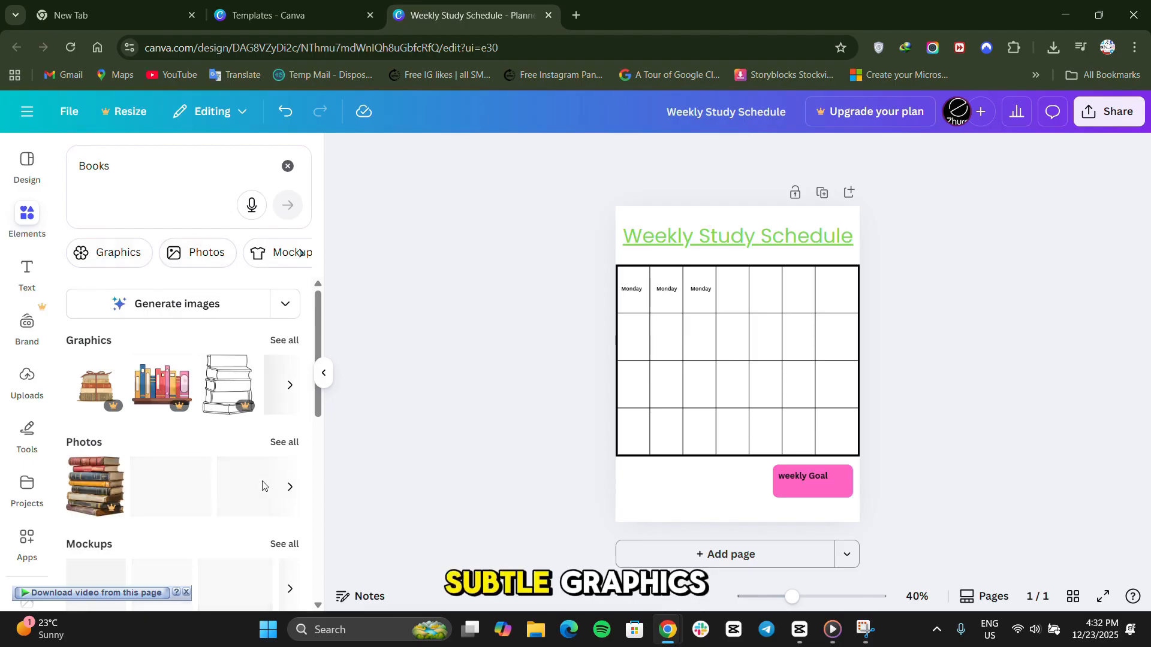
Add the brown open book graphic, shrink it and place it below the table's left end.
left_click(292, 386)
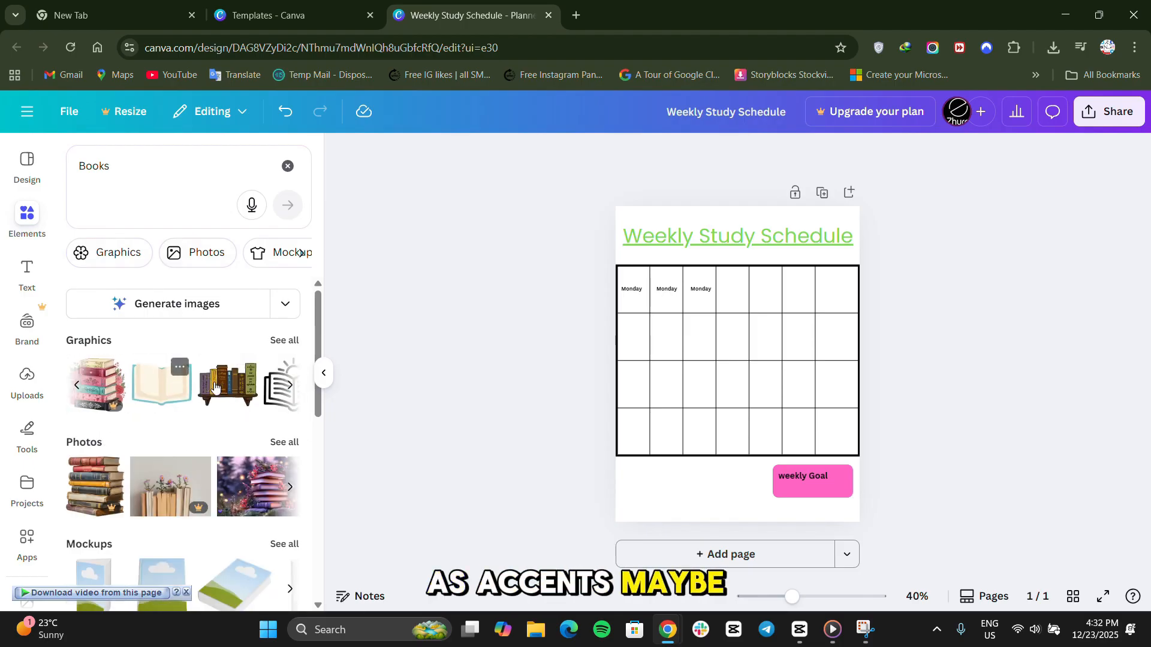
left_click(290, 387)
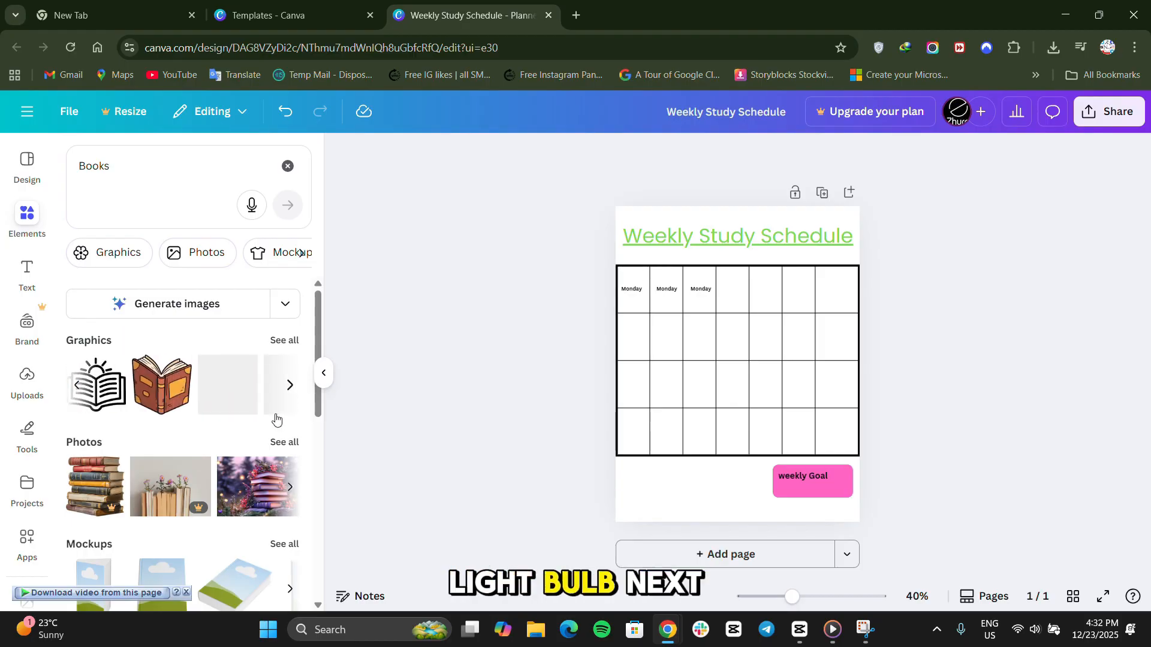
left_click(161, 383)
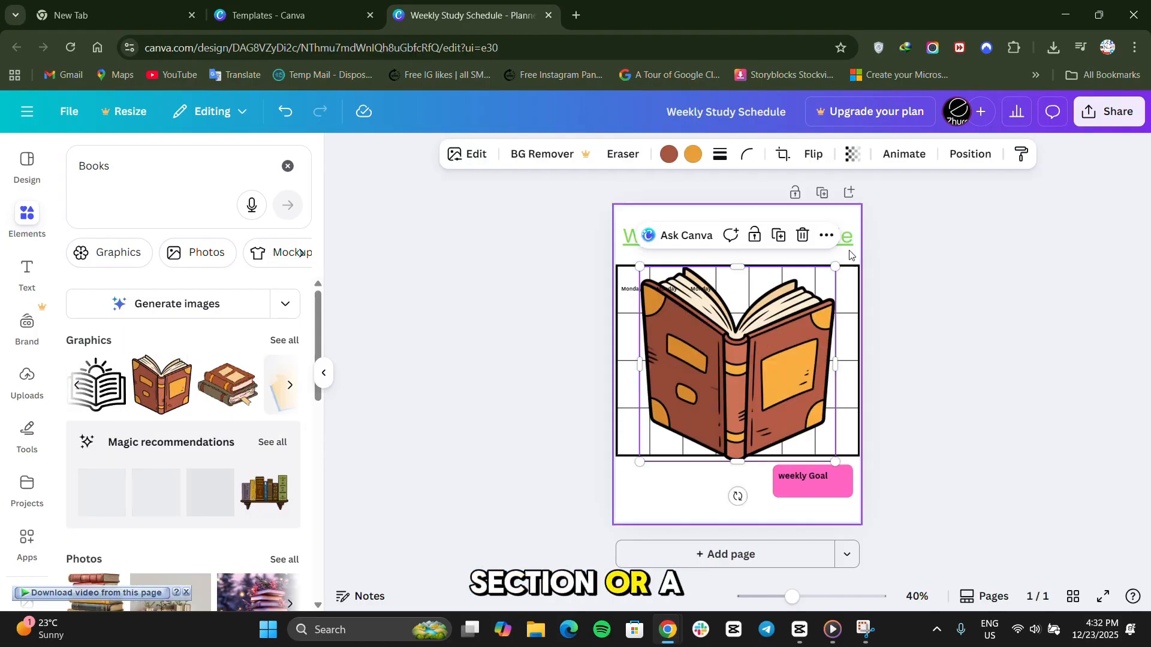
left_click_drag(835, 266, 657, 503)
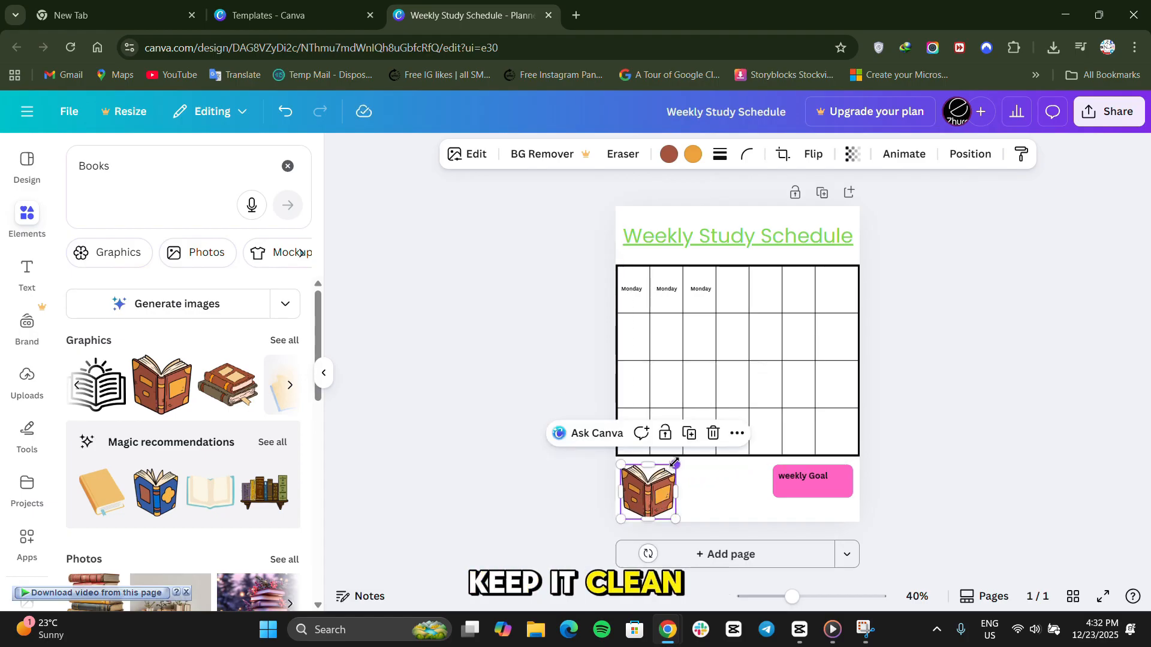
left_click(549, 479)
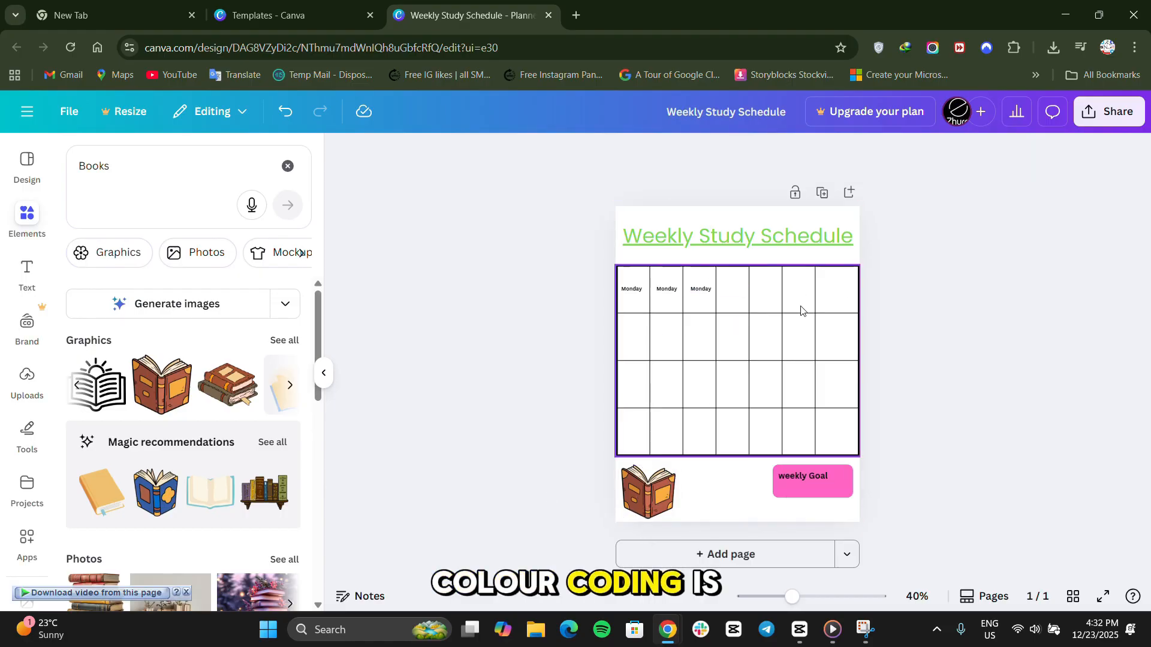
Set the text colour of the table cell in the third row, second column to the document's pink.
left_click(655, 384)
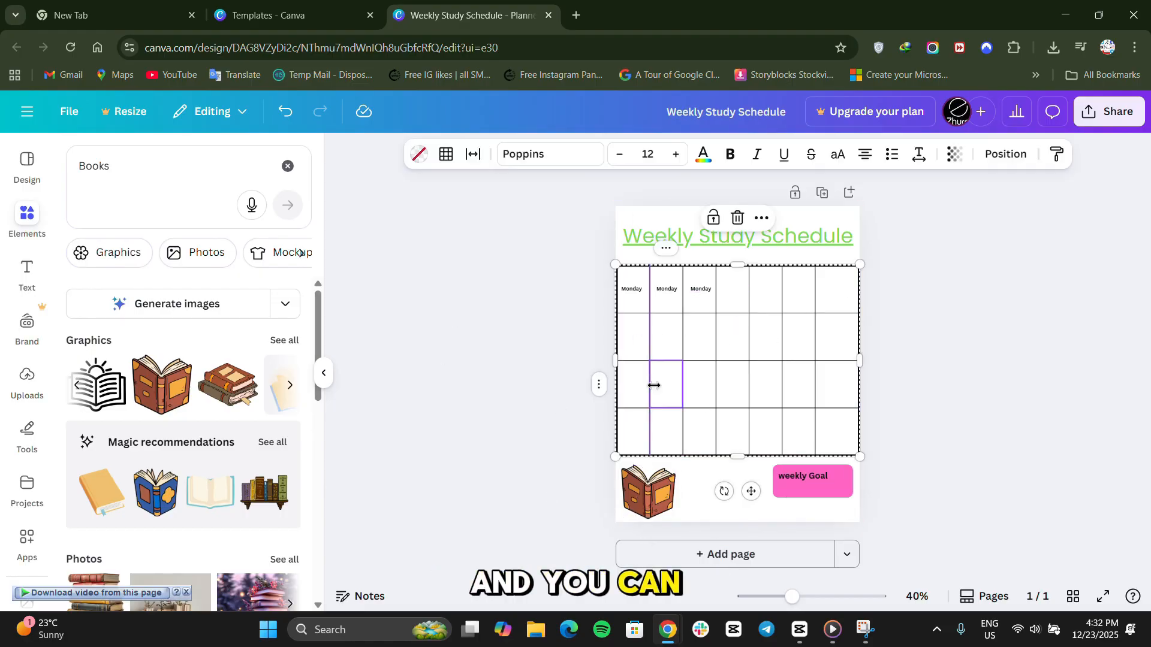
left_click(707, 161)
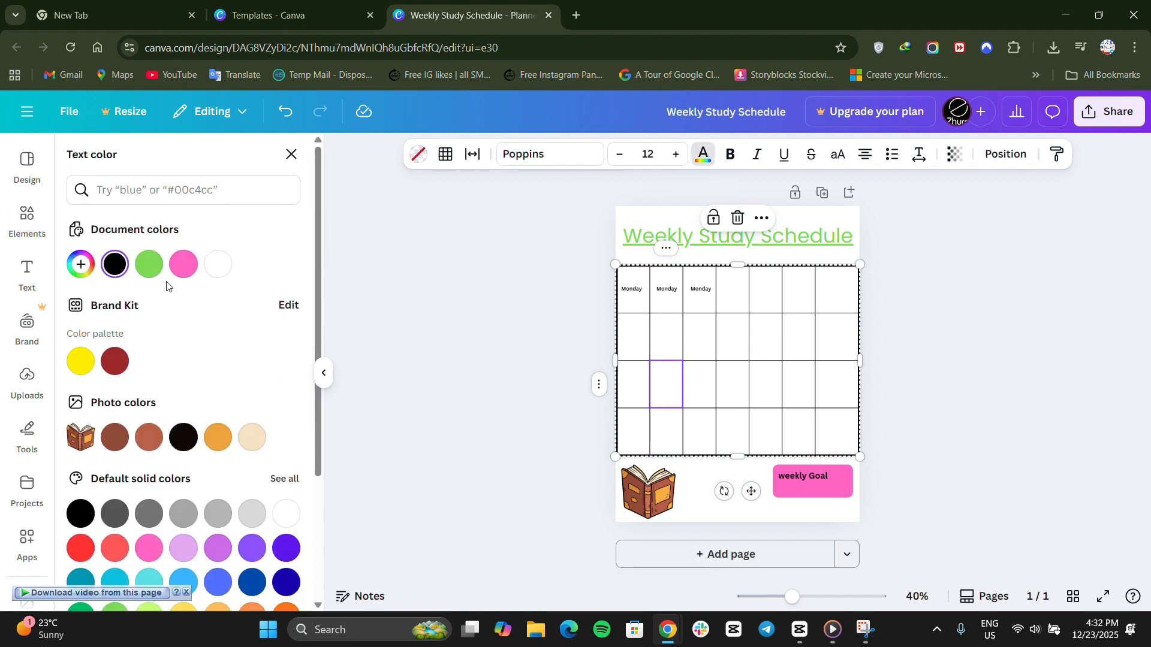
left_click(191, 267)
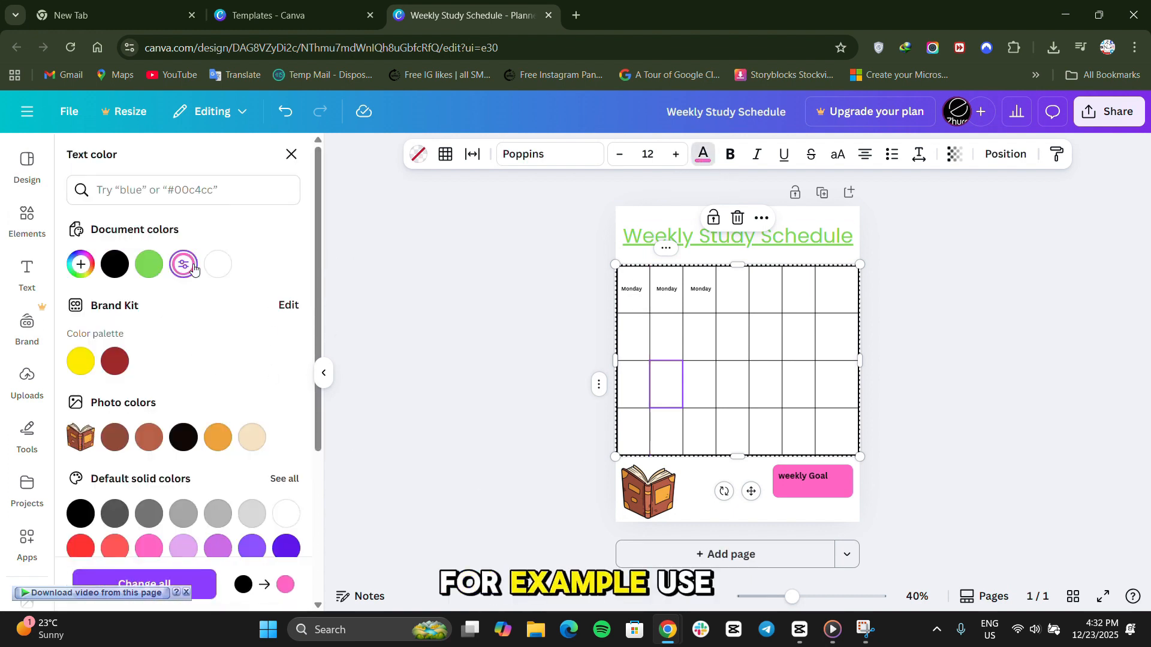
Try replacing all the black text in the design with pink, and undo that replacement.
left_click(203, 587)
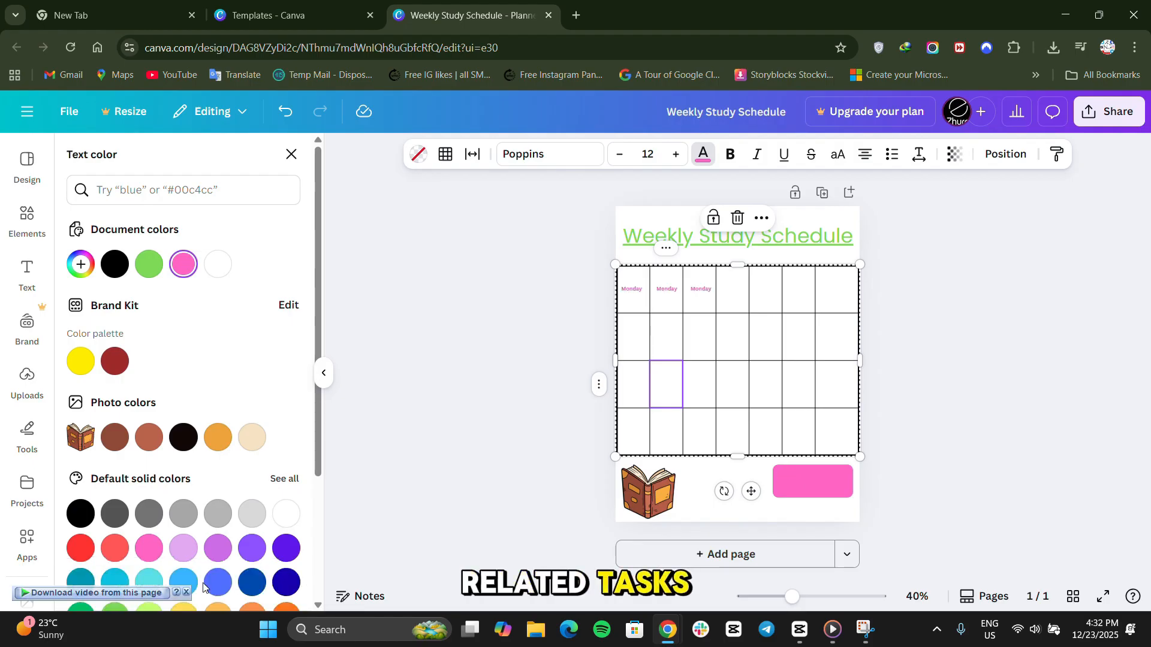
key("ctrl+z")
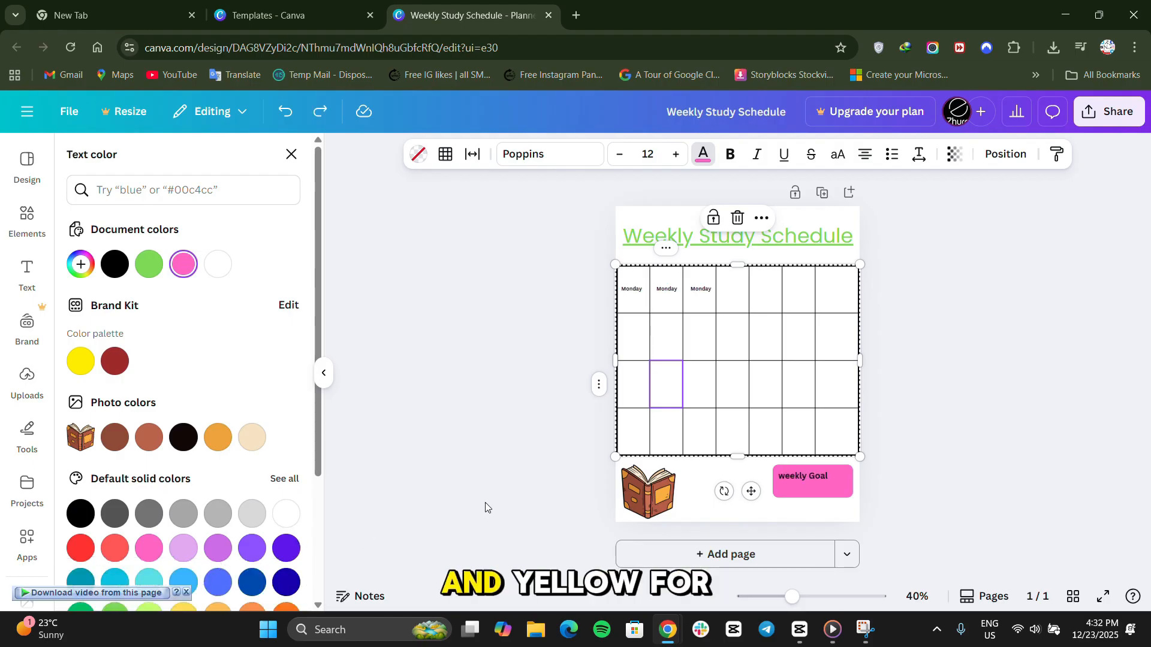
Change the text color of the third "Monday" label in the table's header row to orange #eda33c.
left_click(701, 344)
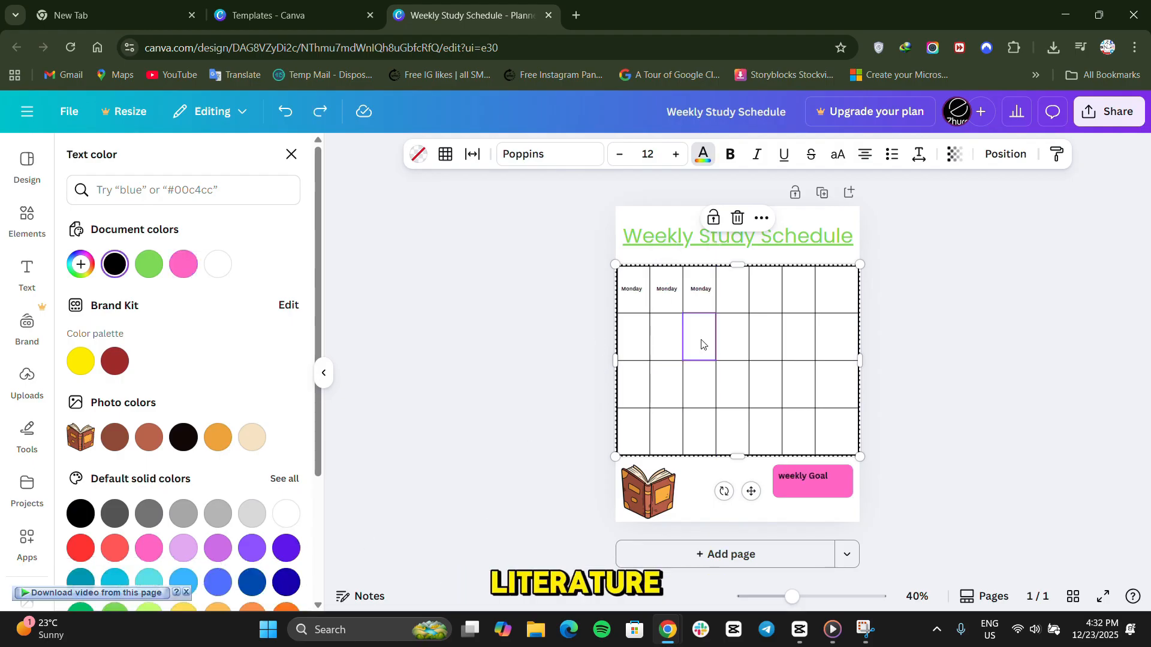
double_click(706, 290)
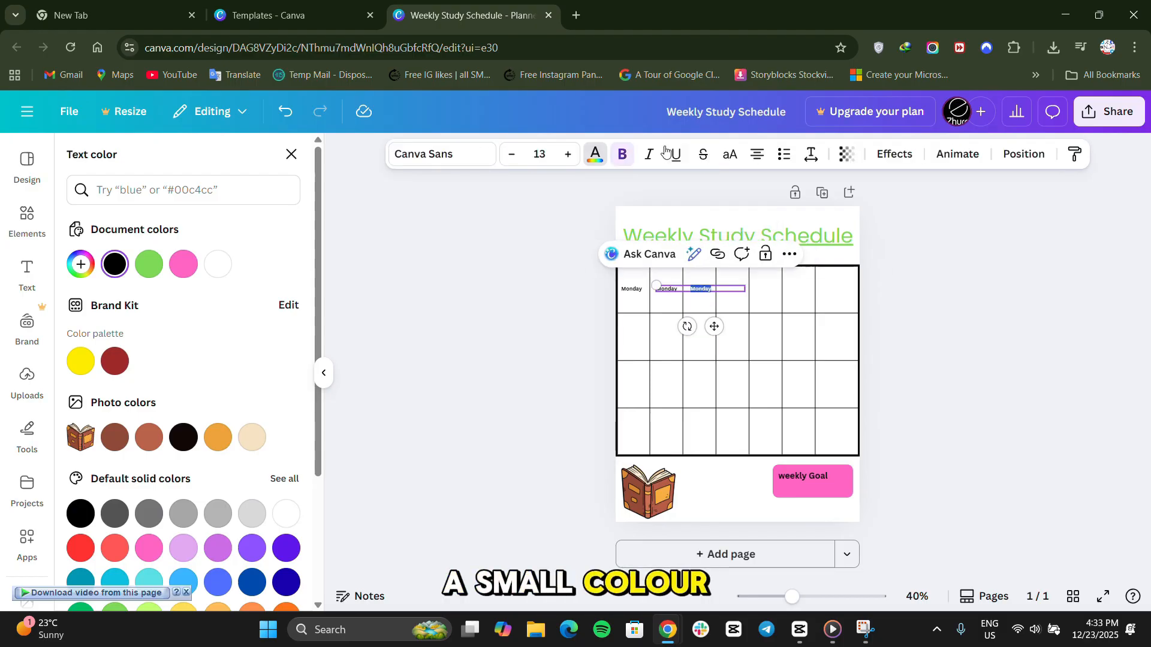
left_click(594, 157)
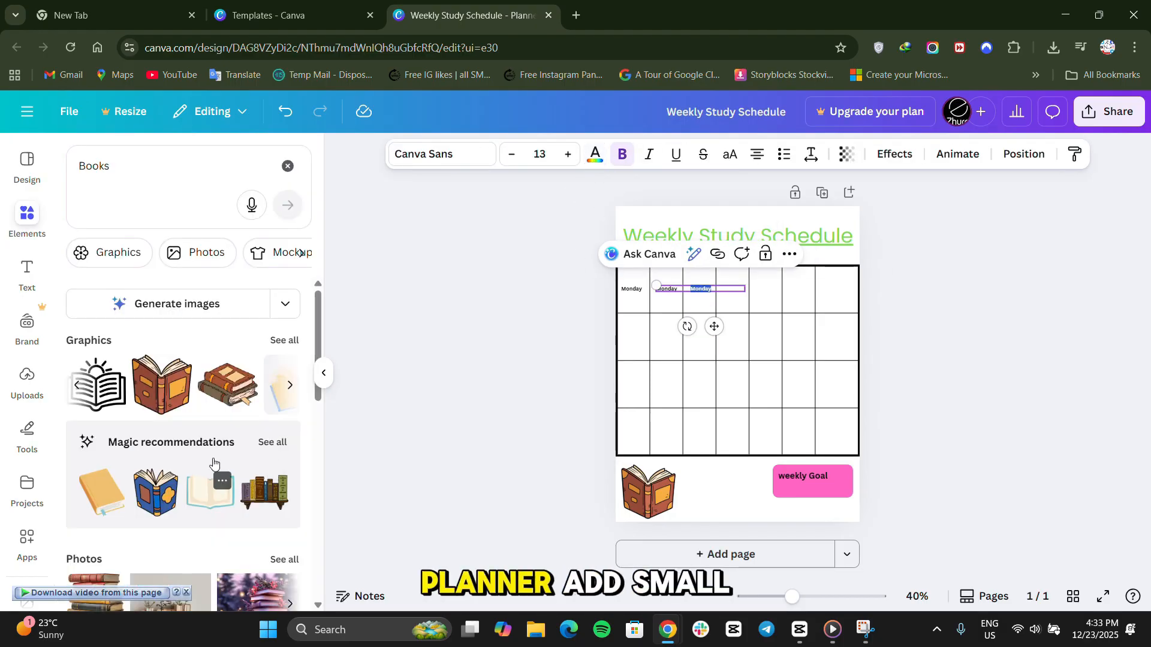
left_click(595, 155)
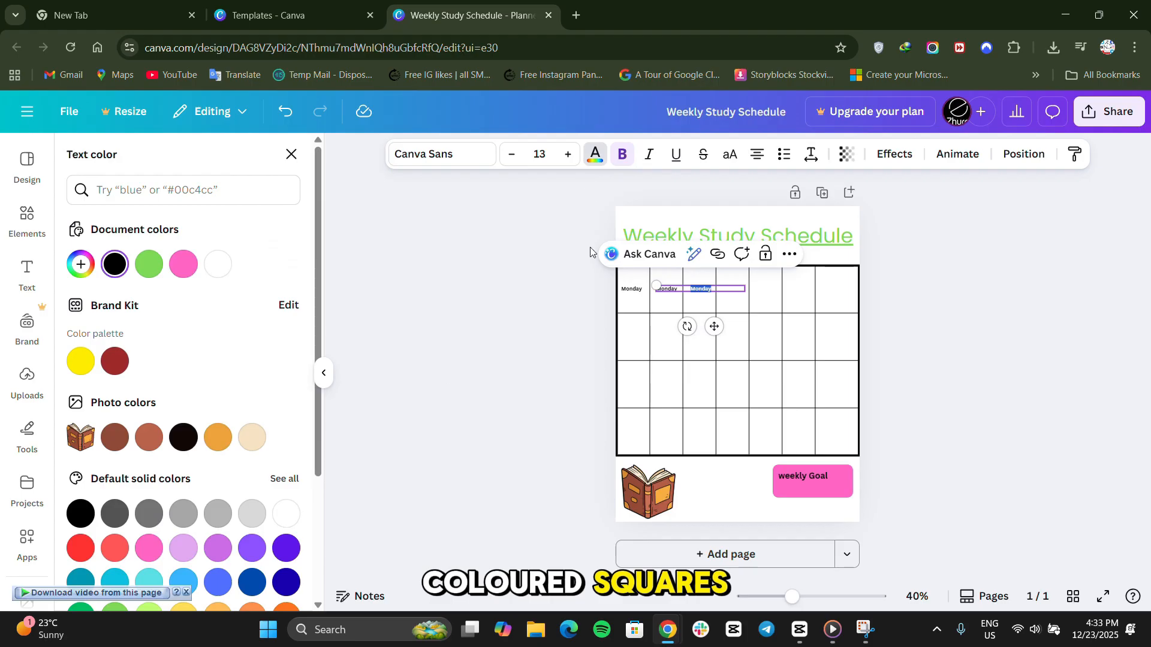
left_click(217, 438)
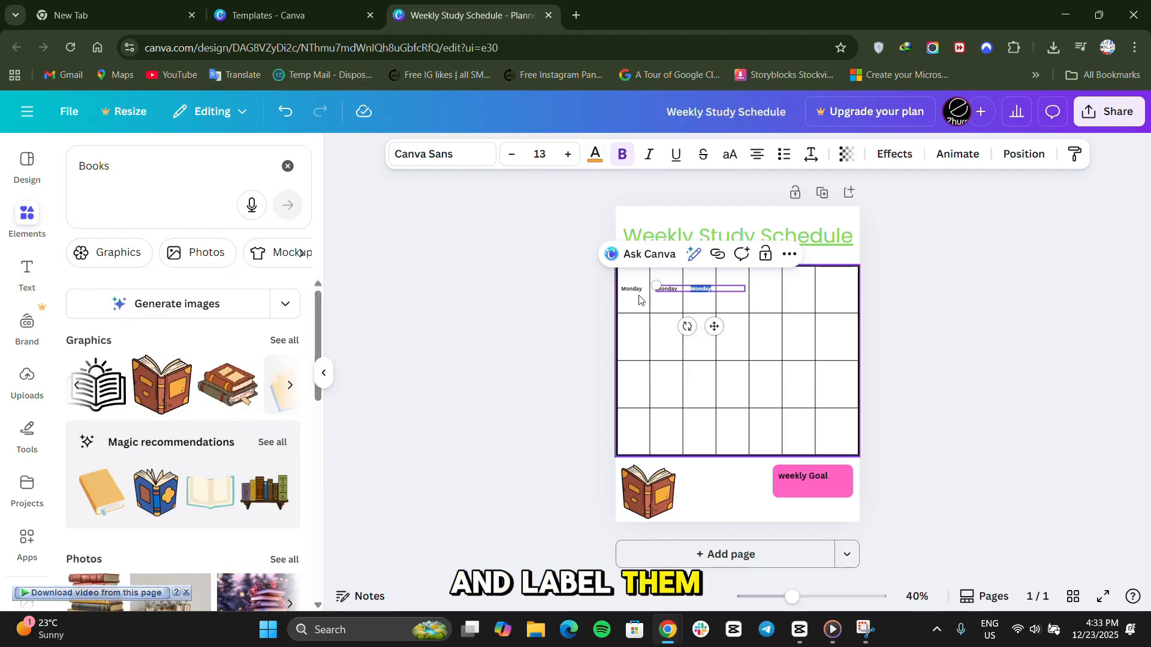
left_click(640, 338)
left_click(490, 365)
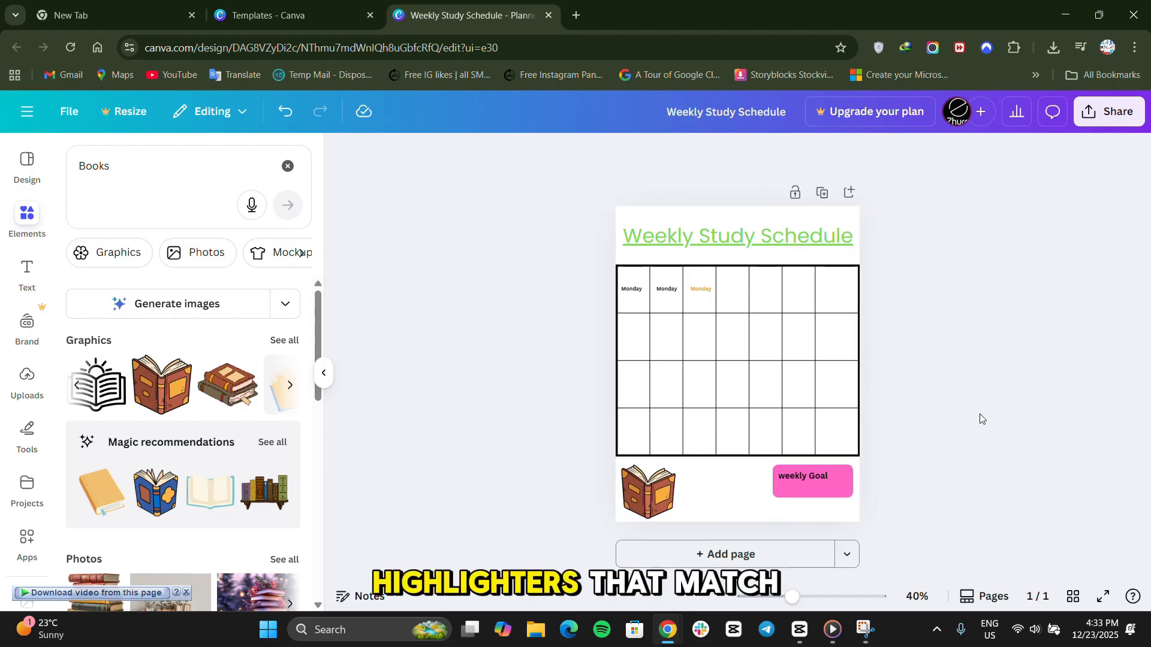
left_click(667, 291)
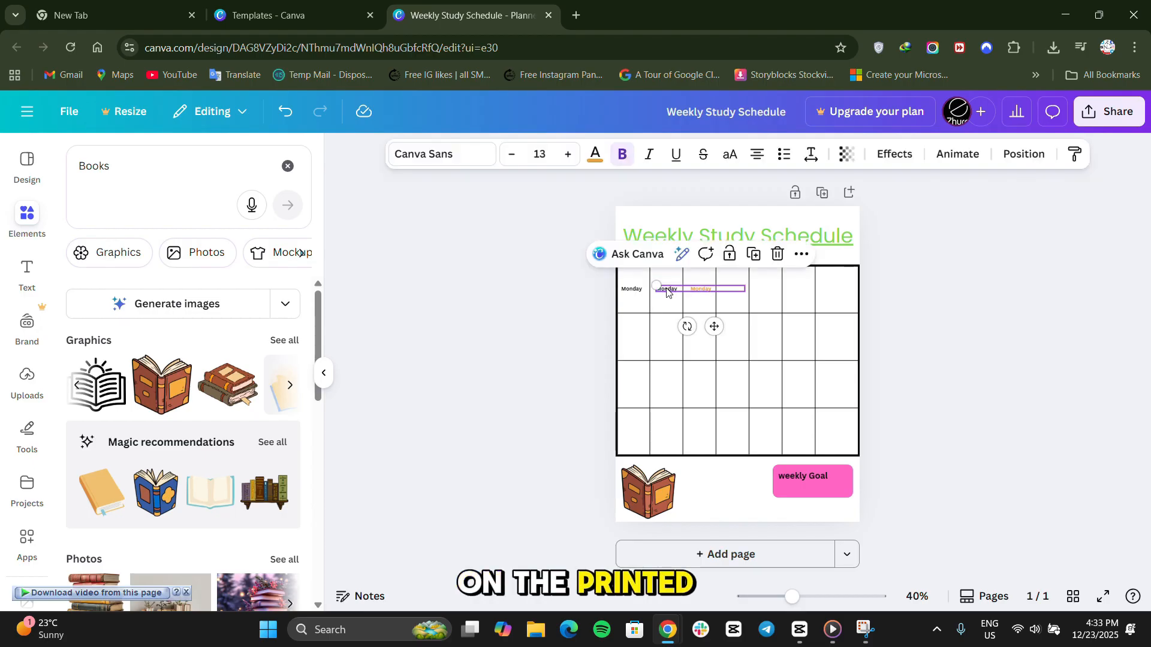
left_click(665, 328)
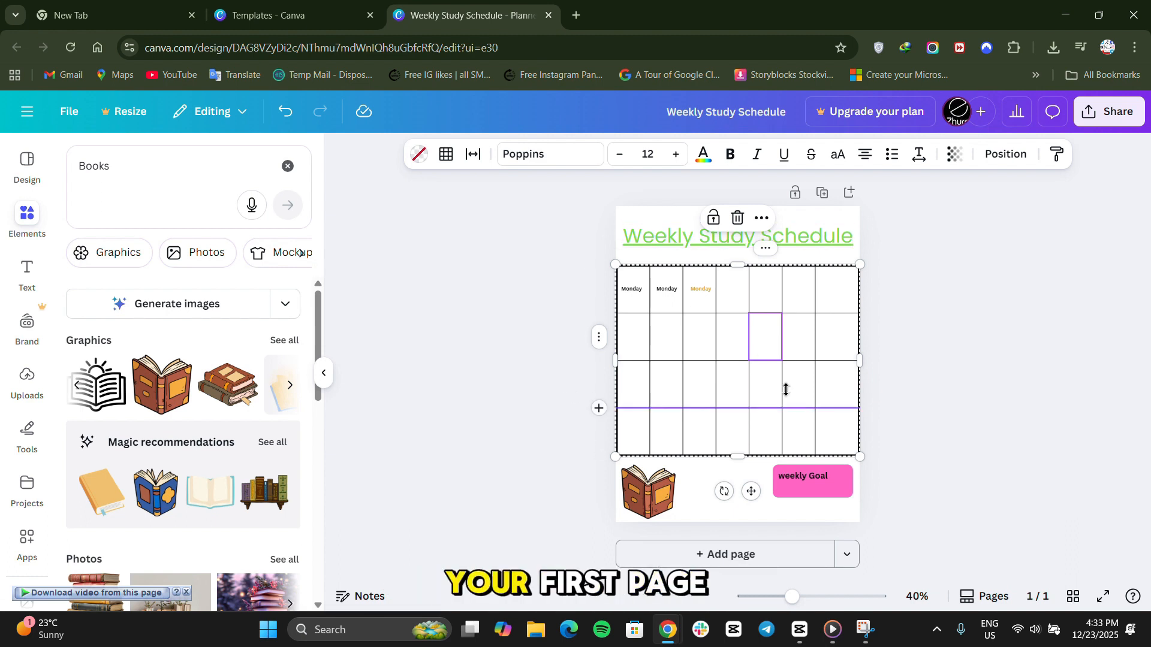
left_click(984, 344)
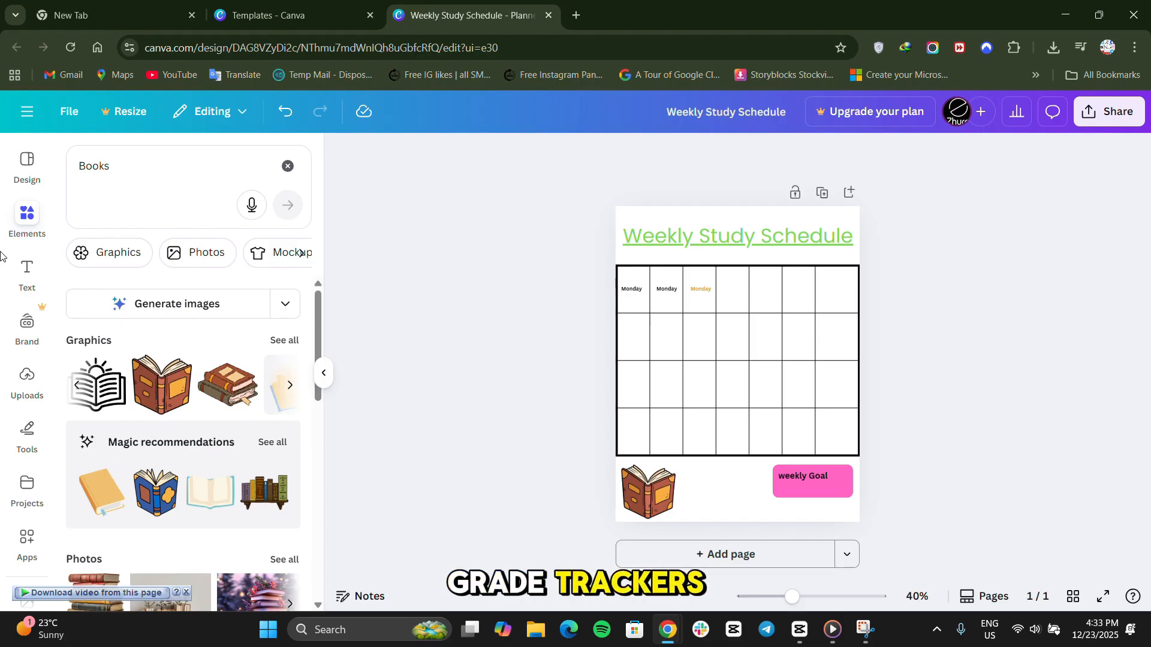
left_click(24, 230)
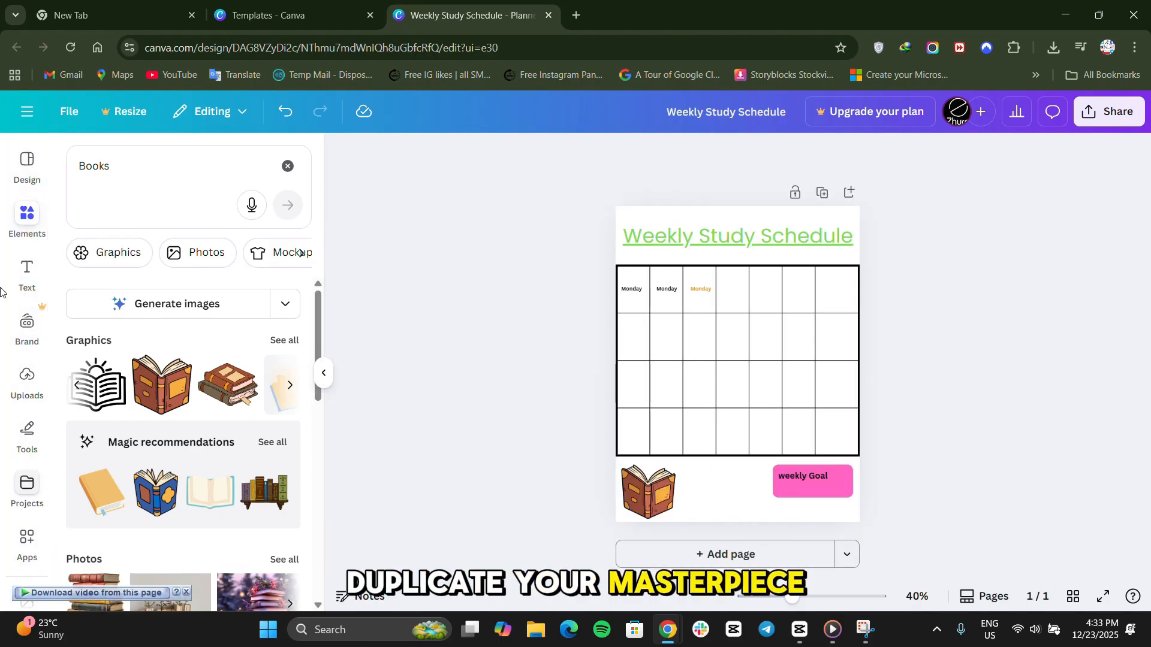
Duplicate the finished planner page.
left_click(790, 219)
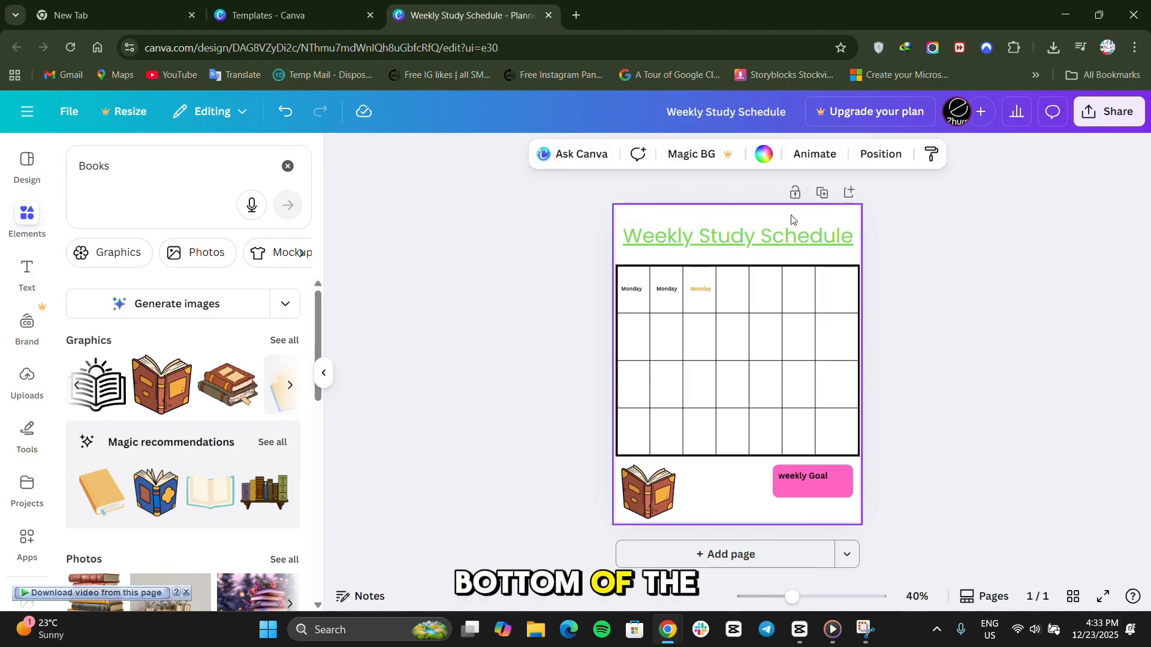
left_click(824, 192)
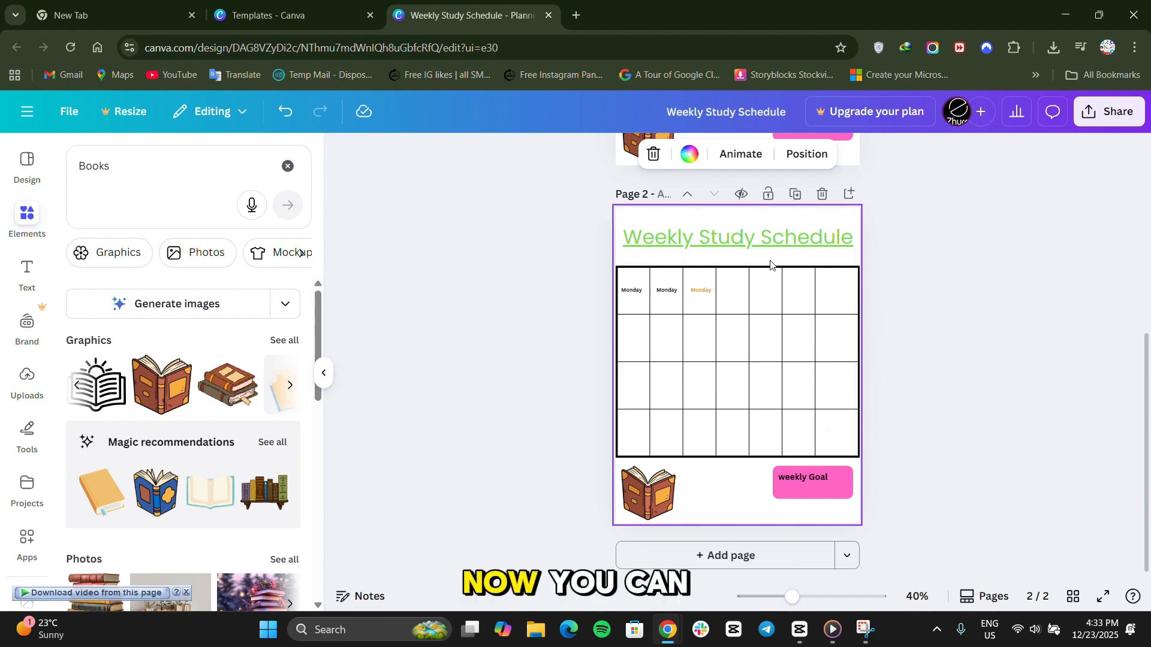
On page 2, move the orange "Monday" label into the first column's second row and the second black one into its third row.
left_click(673, 293)
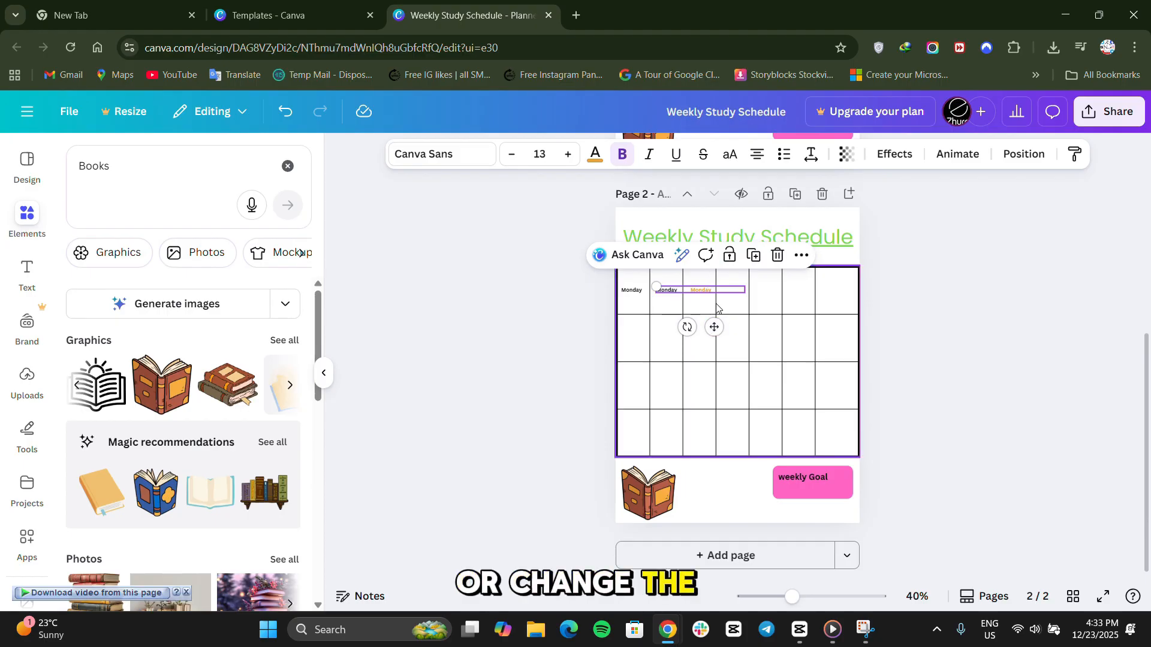
left_click_drag(716, 329, 648, 373)
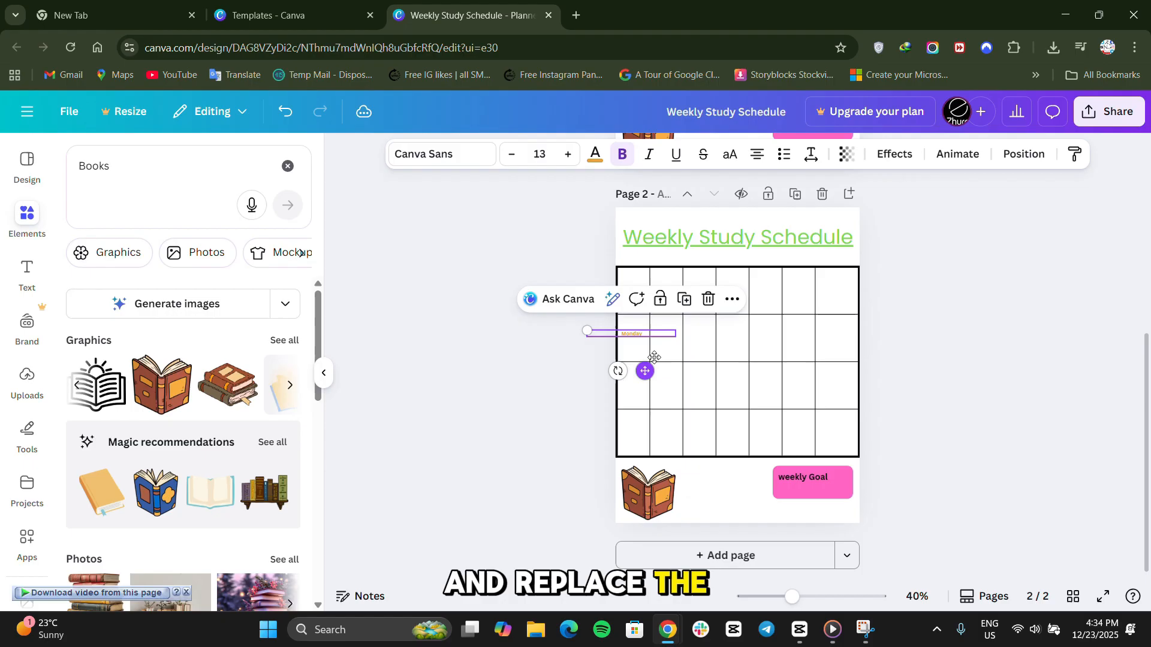
left_click(668, 295)
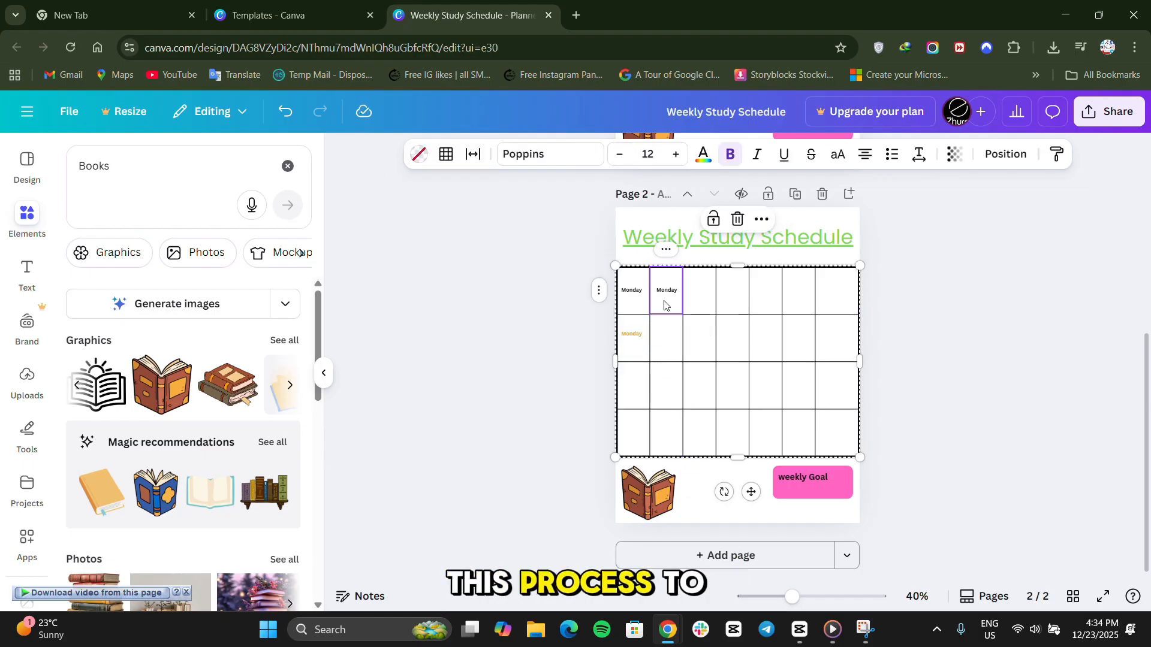
left_click(574, 382)
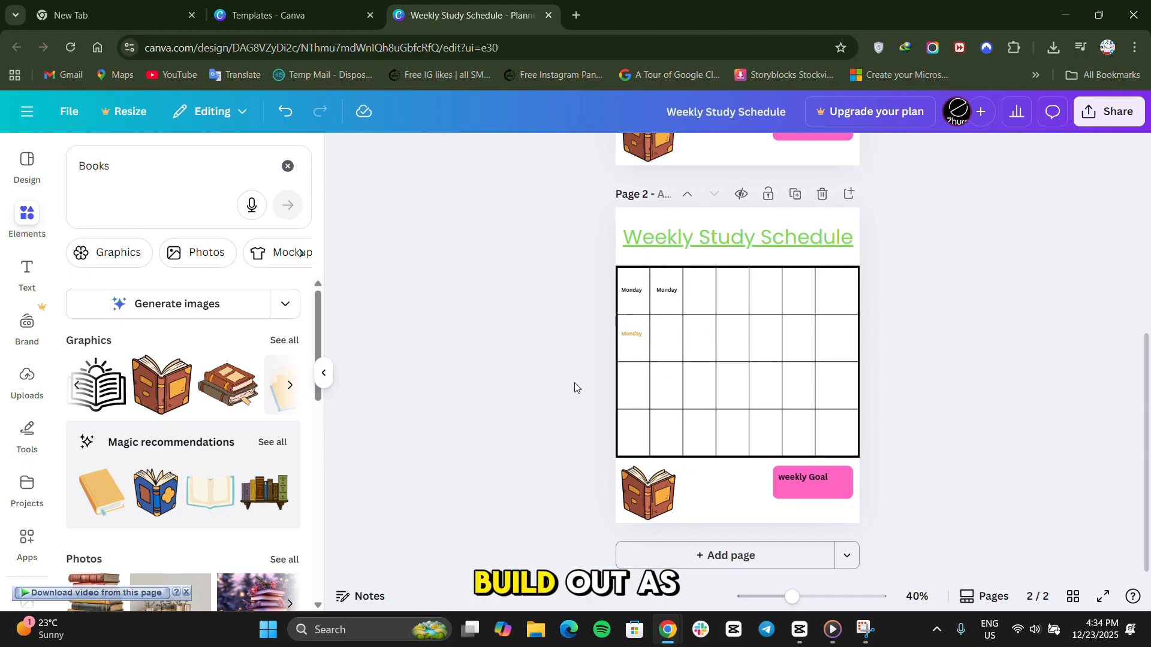
left_click(668, 290)
left_click_drag(670, 292, 636, 379)
left_click(530, 423)
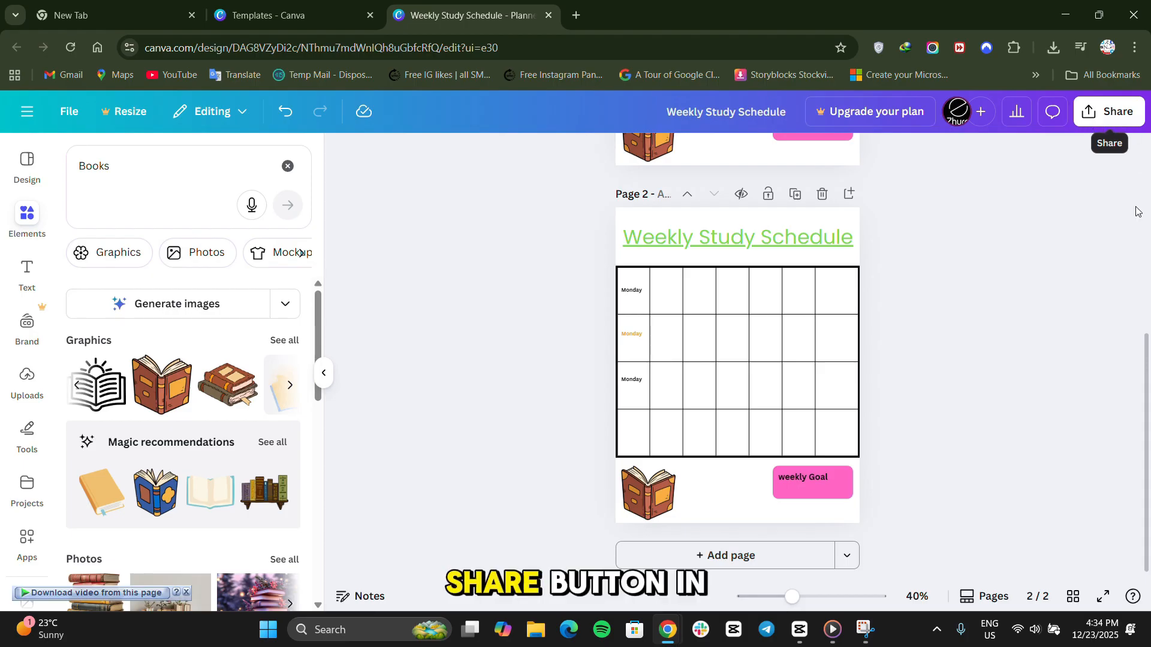
Open the design's download settings and set the file type to PDF Print.
left_click(1110, 113)
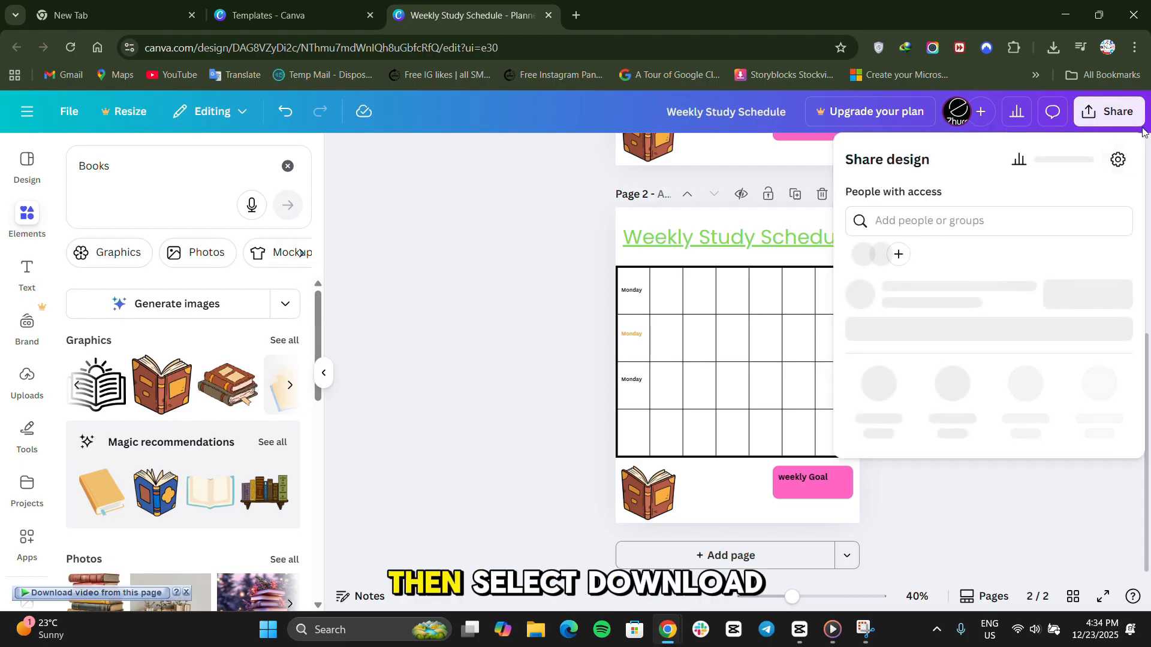
left_click(885, 428)
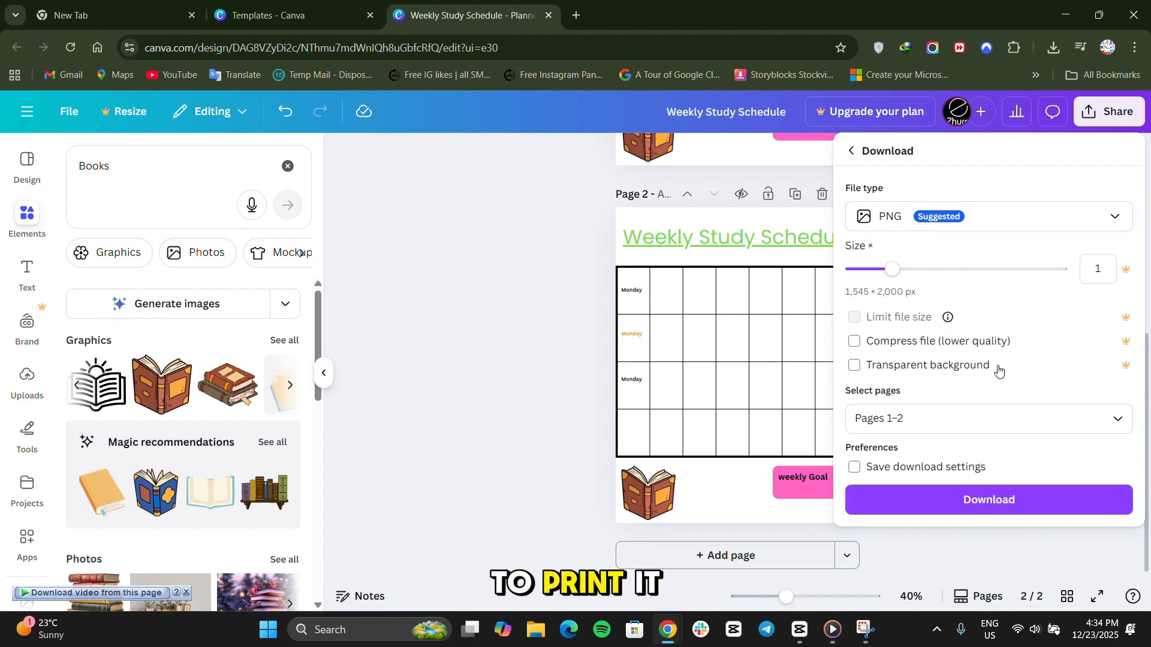
left_click(1020, 227)
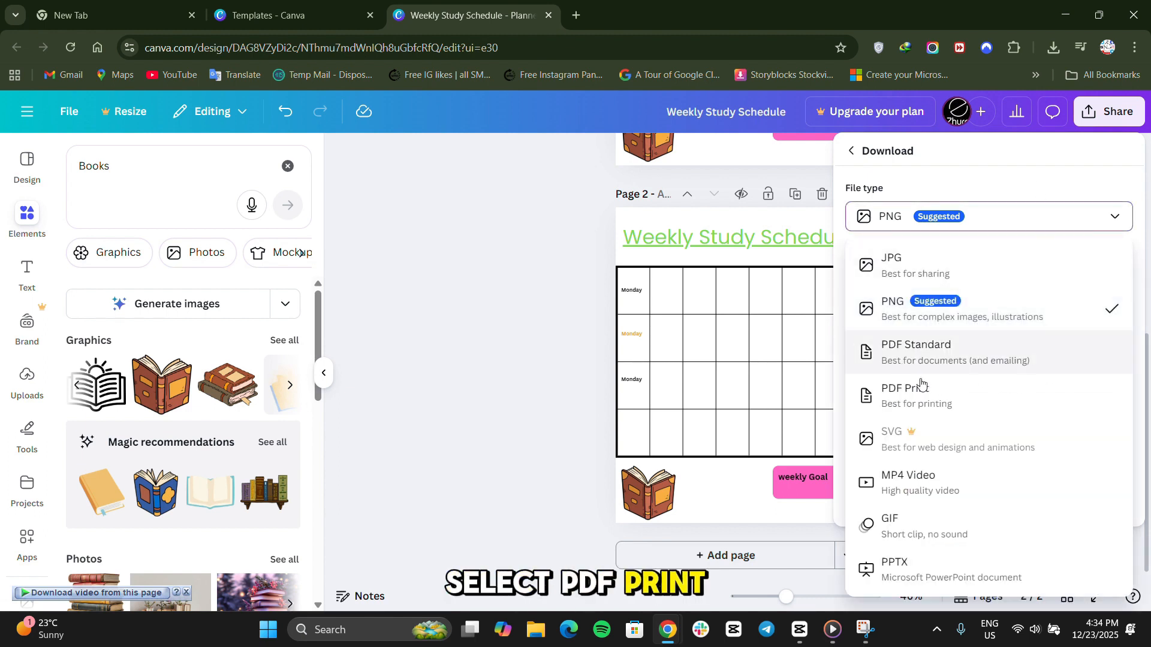
left_click(1025, 398)
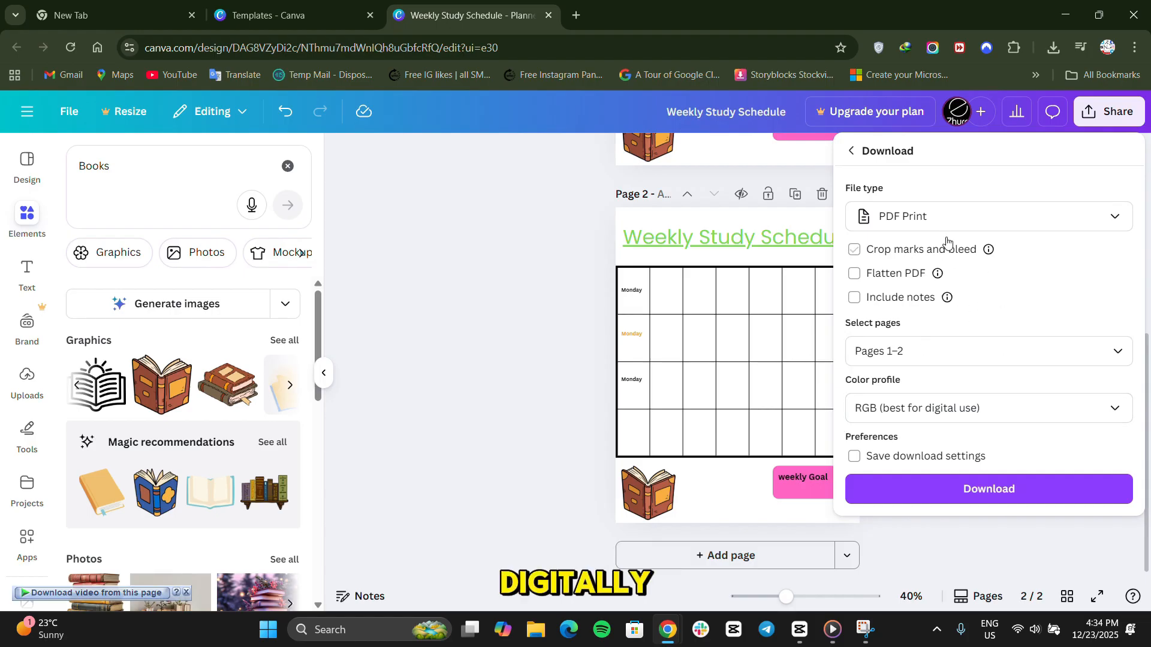
Switch the download file type to PDF Standard and back to PDF Print.
left_click(985, 228)
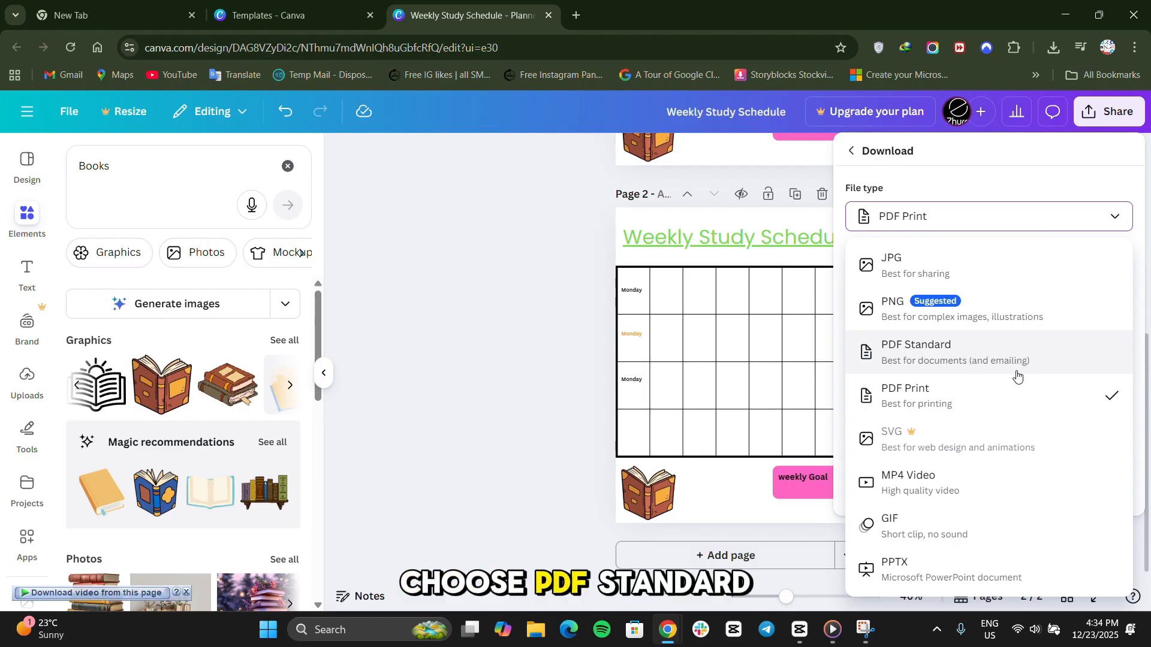
left_click(974, 367)
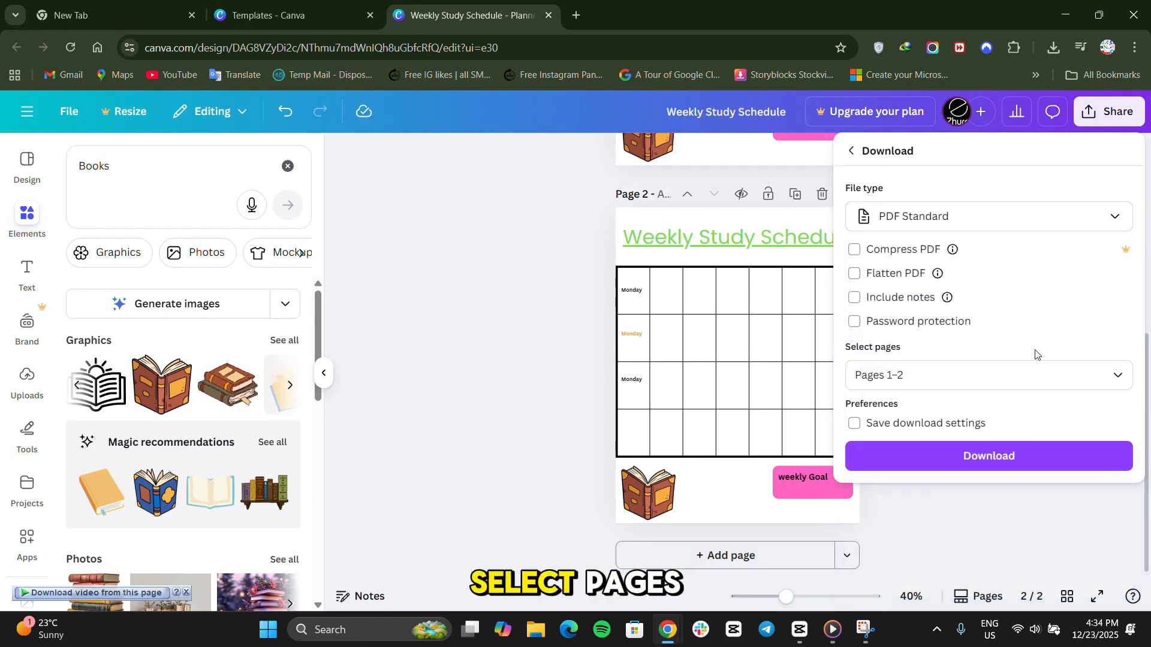
left_click(946, 219)
left_click(902, 389)
Set the page selection for the download to All pages (1–2) and confirm it.
left_click(905, 347)
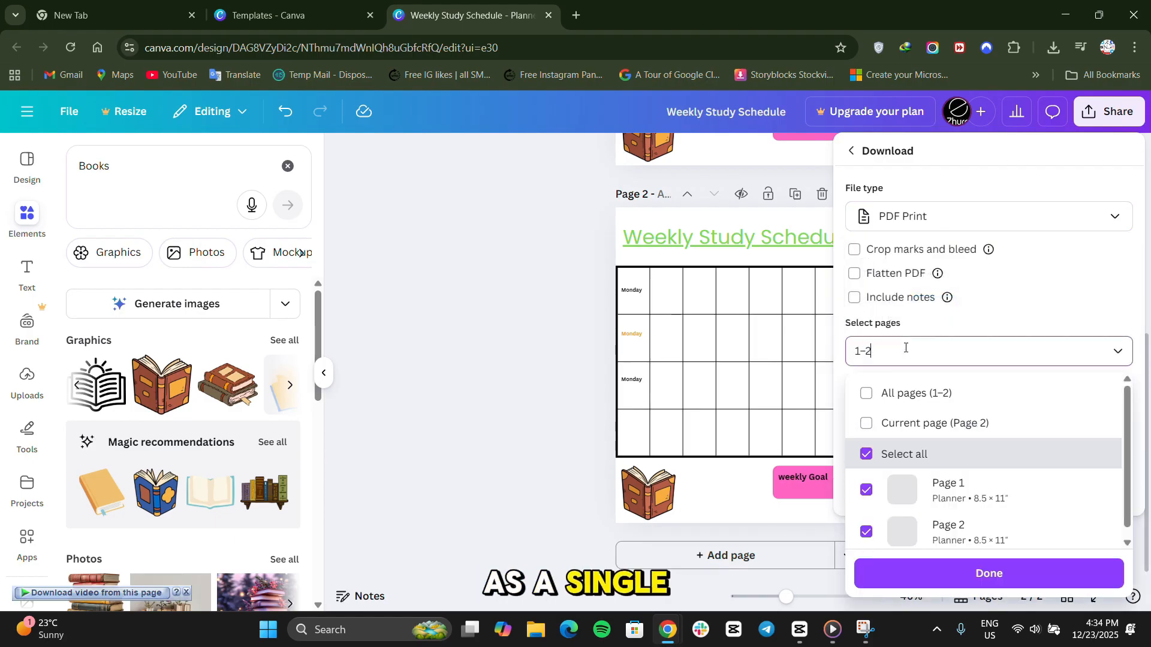
scroll(902, 475, "down", 1)
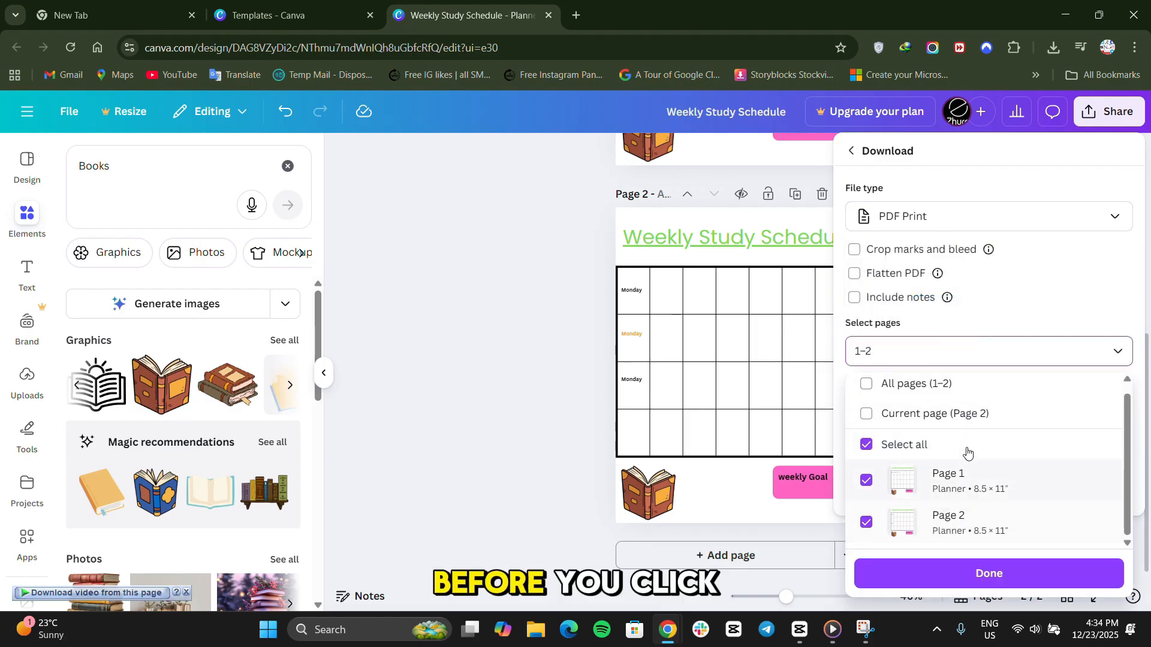
left_click(902, 396)
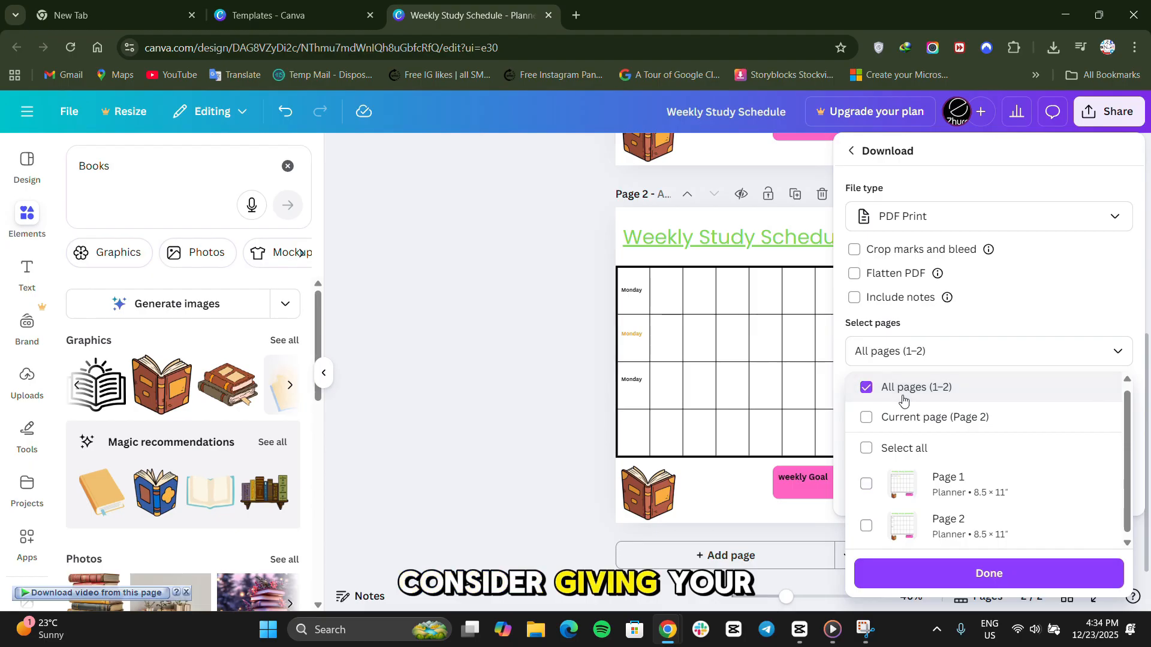
left_click(1025, 327)
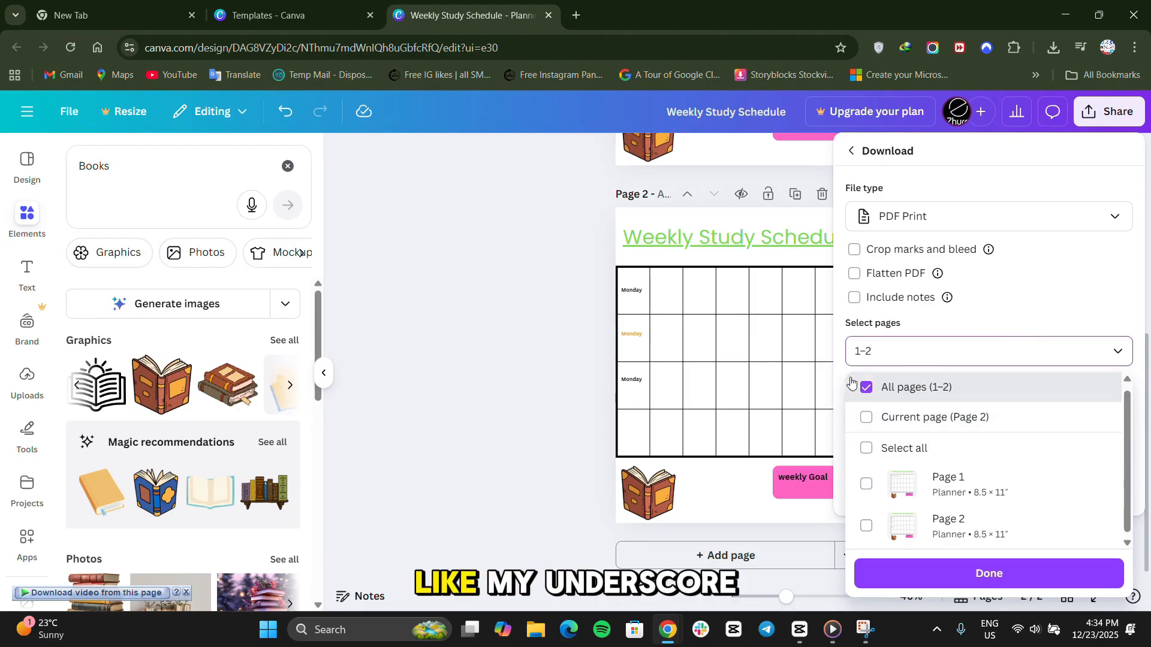
left_click(886, 398)
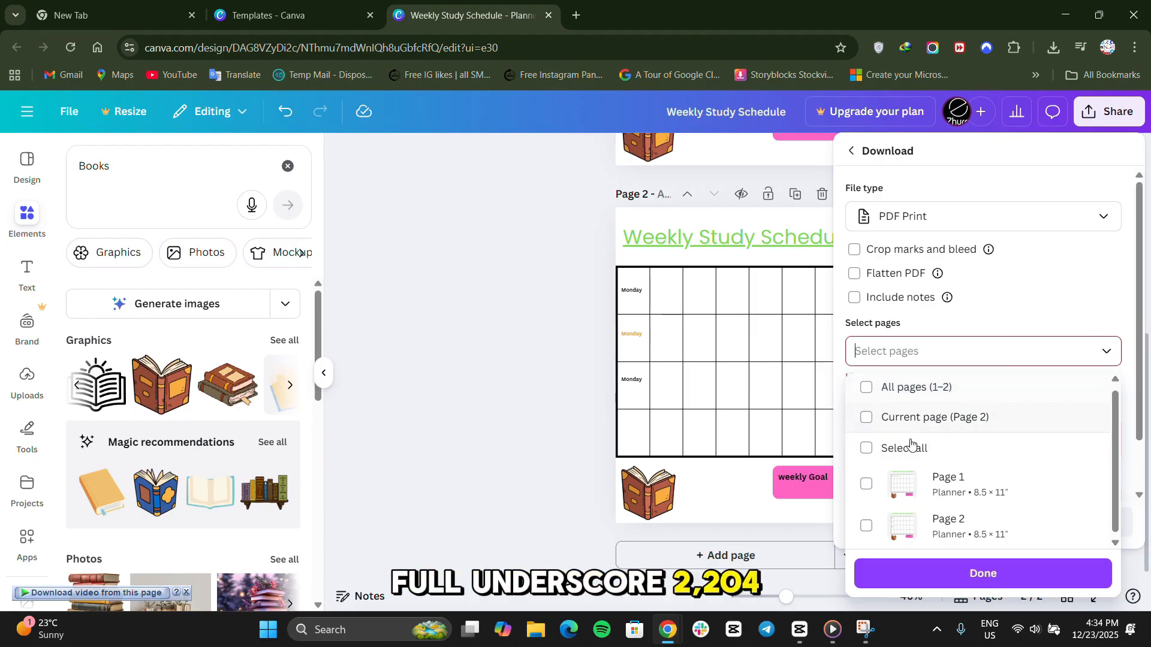
left_click(915, 400)
left_click(952, 572)
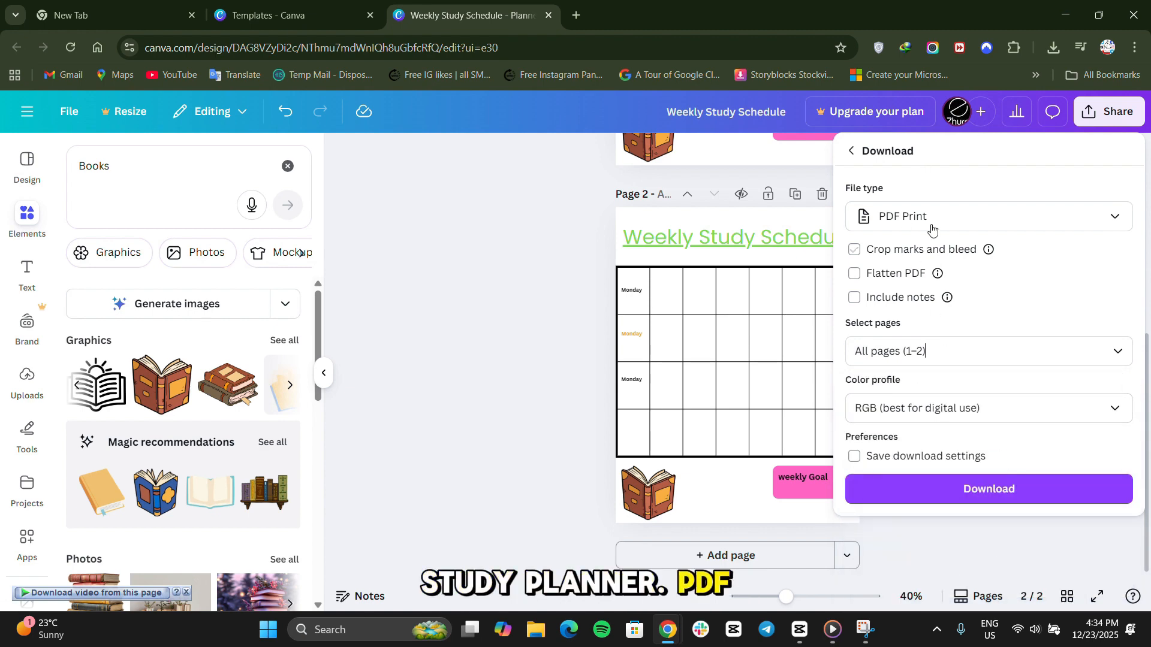
Download the planner as a PDF, saving it as "Weekly Study Schedule.pdf" through the download manager.
left_click(1017, 489)
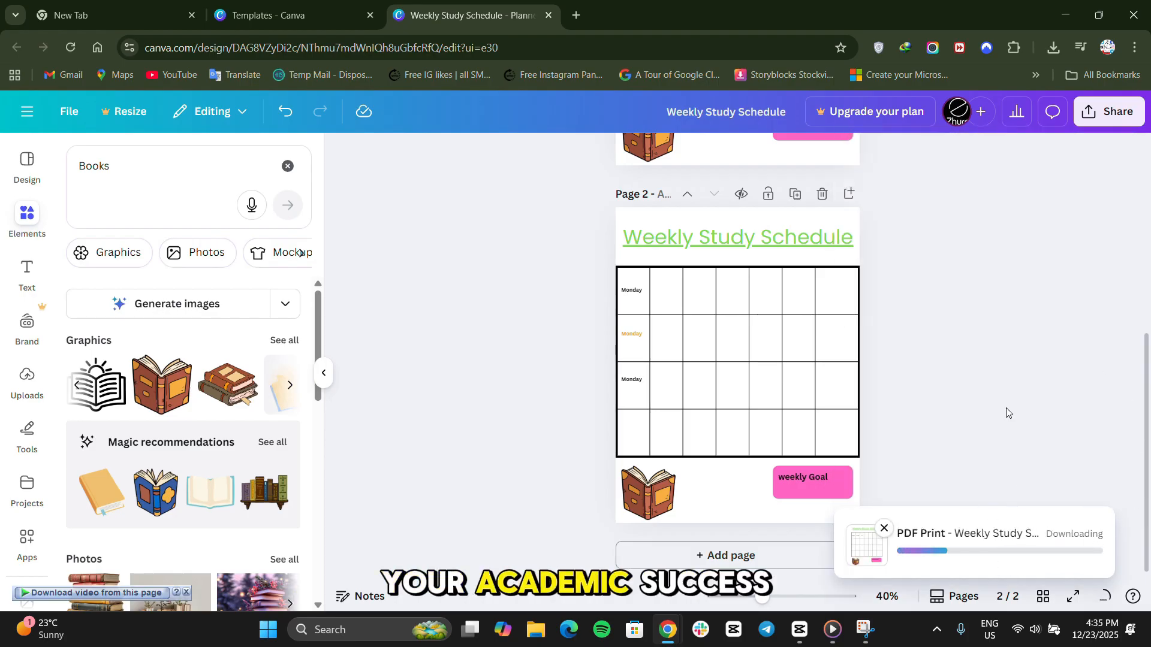
scroll(1007, 412, "up", 6)
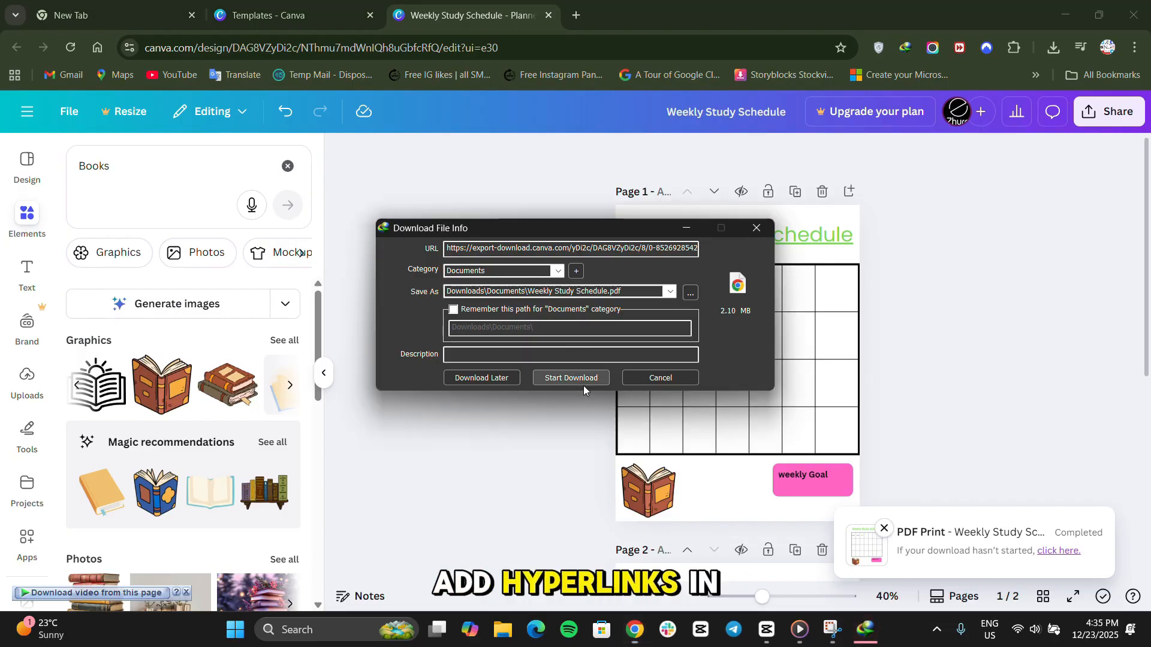
left_click(581, 380)
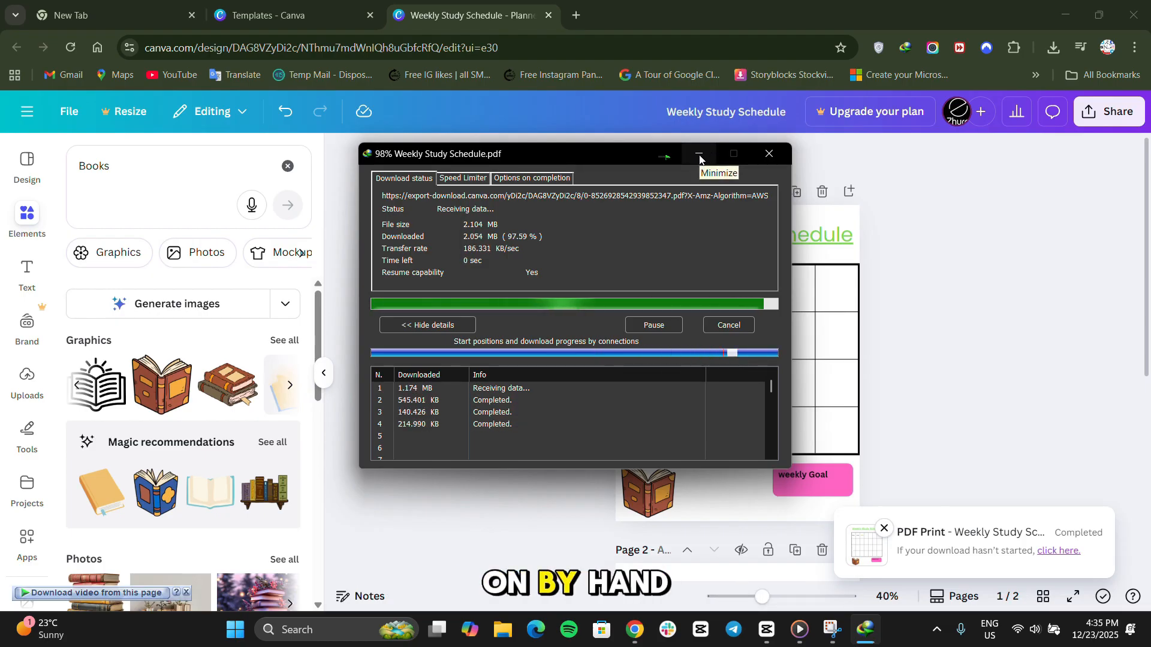
left_click(469, 364)
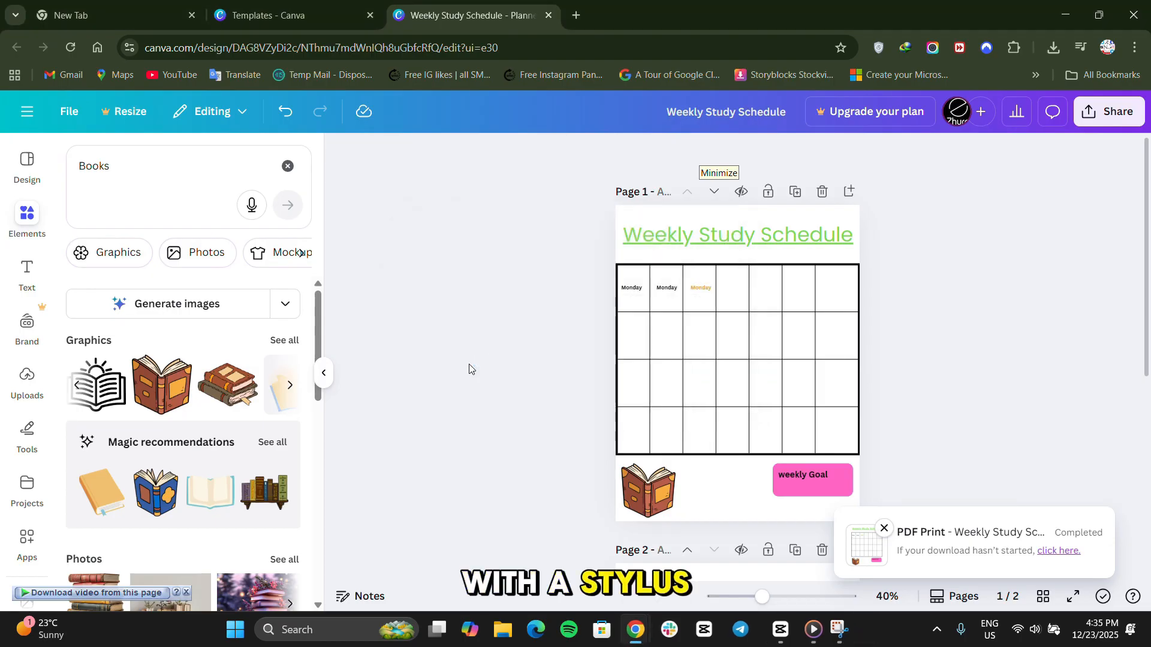
Open the downloaded Weekly Study Schedule PDF in the browser and check the layout of both planner pages.
scroll(634, 433, "down", 10)
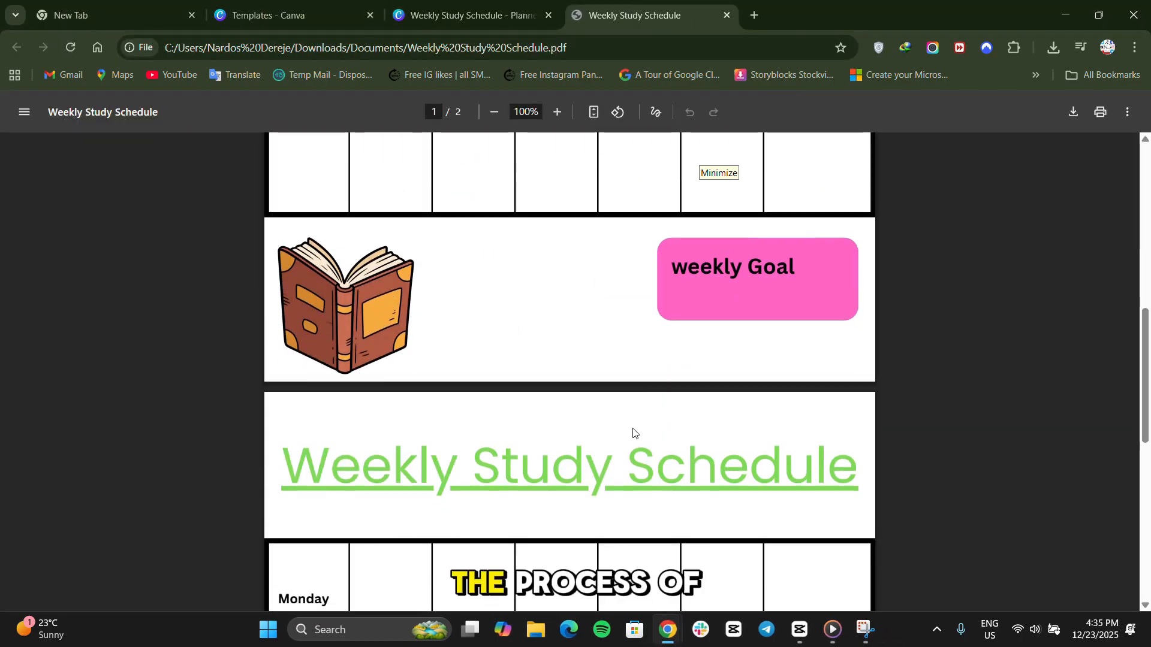
scroll(634, 433, "down", 10)
scroll(633, 431, "down", 3, "ctrl")
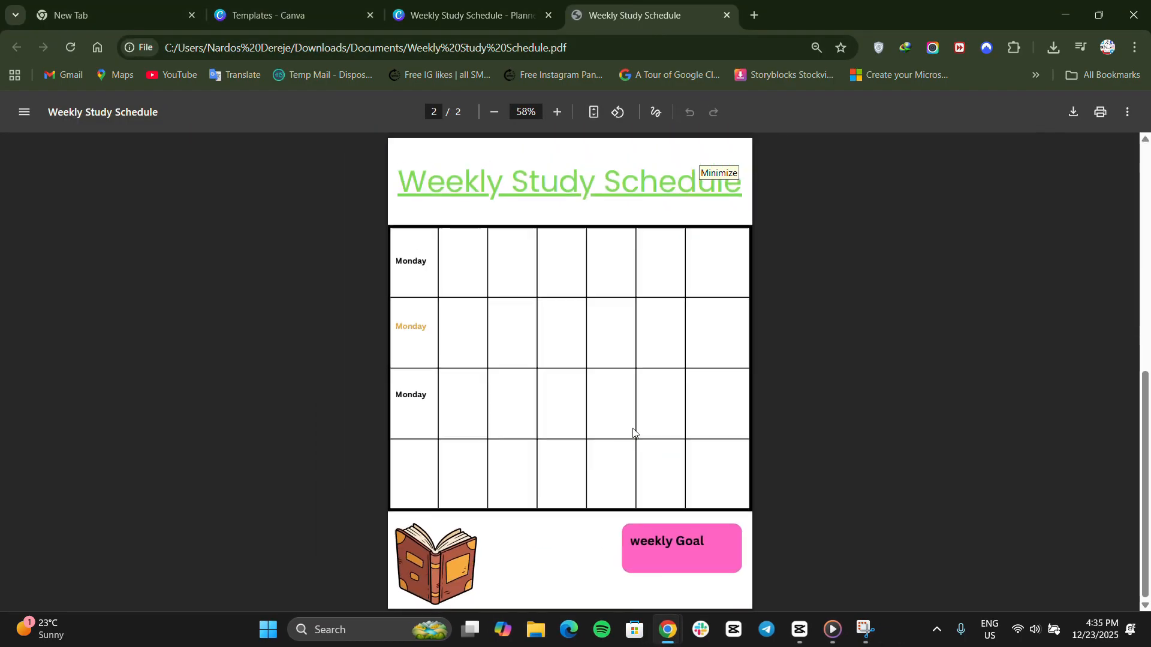
scroll(633, 431, "up", 10)
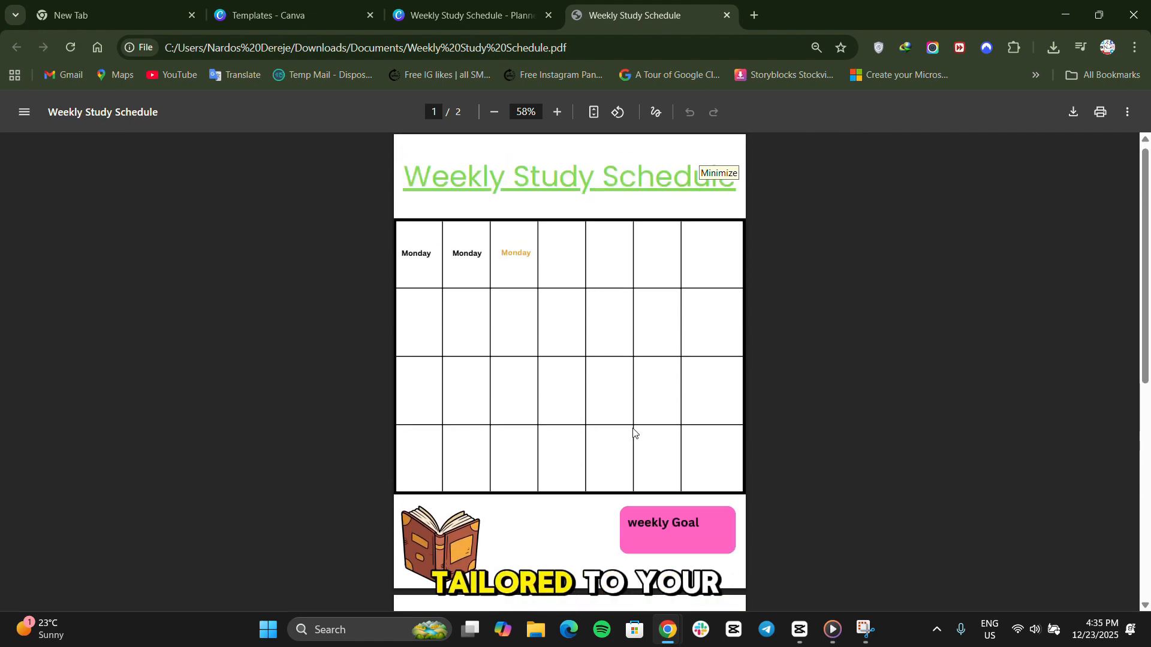
scroll(613, 407, "down", 1)
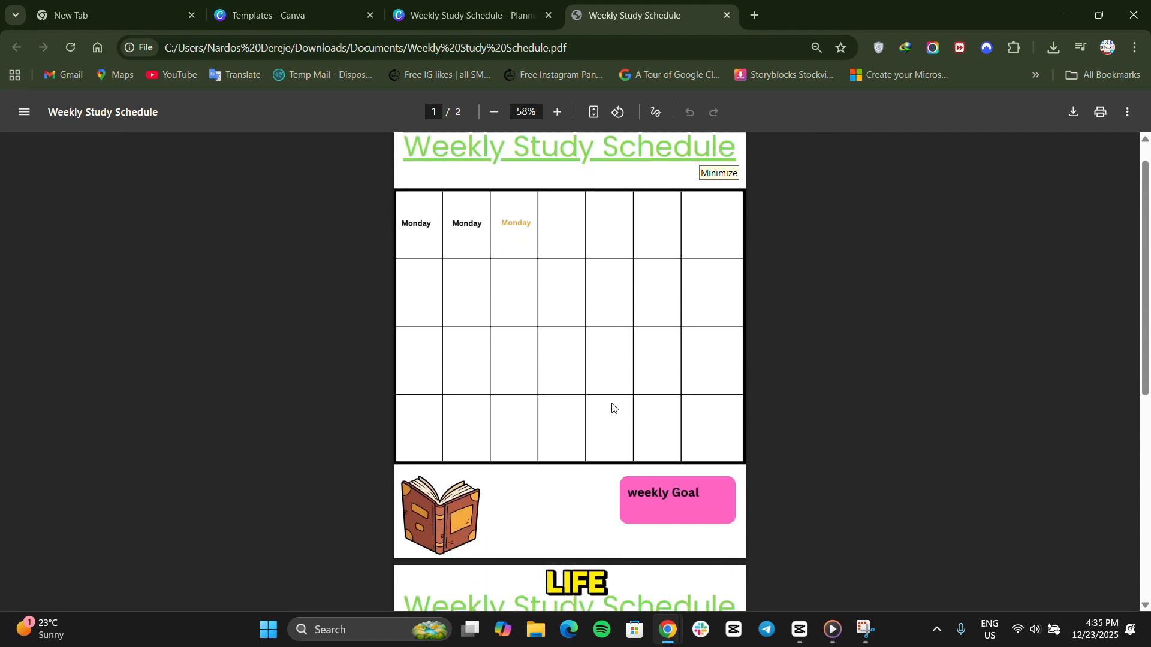
Close the PDF, switch to the Canva Templates page and dismiss its Create a design dialog.
left_click(727, 17)
left_click(336, 16)
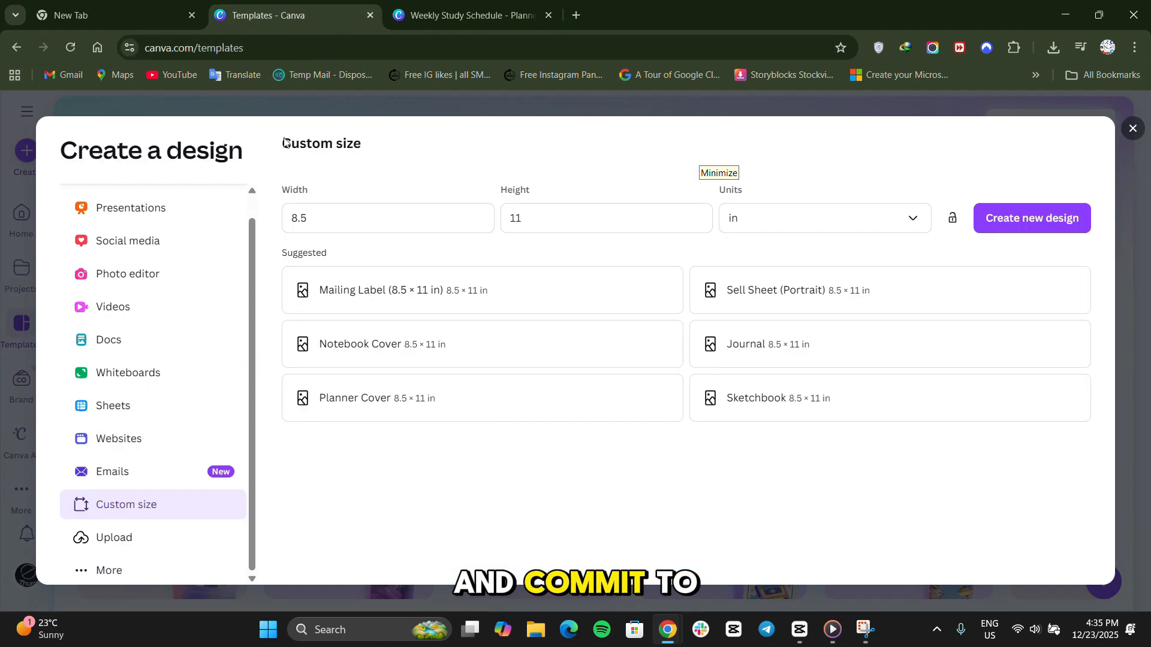
left_click(742, 104)
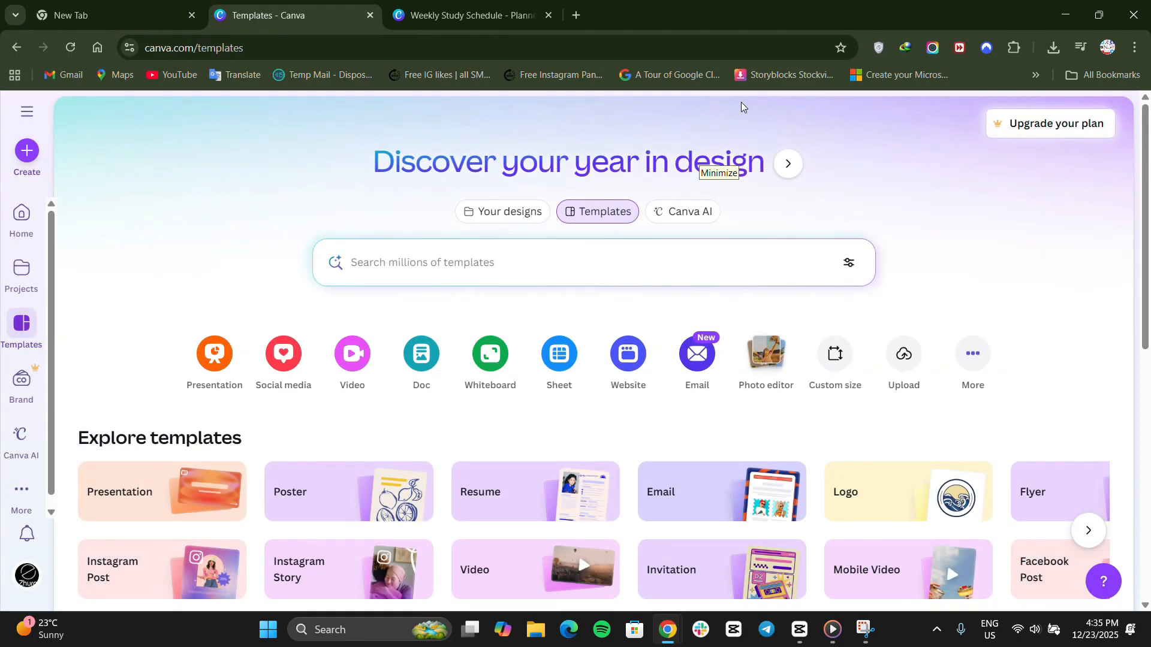